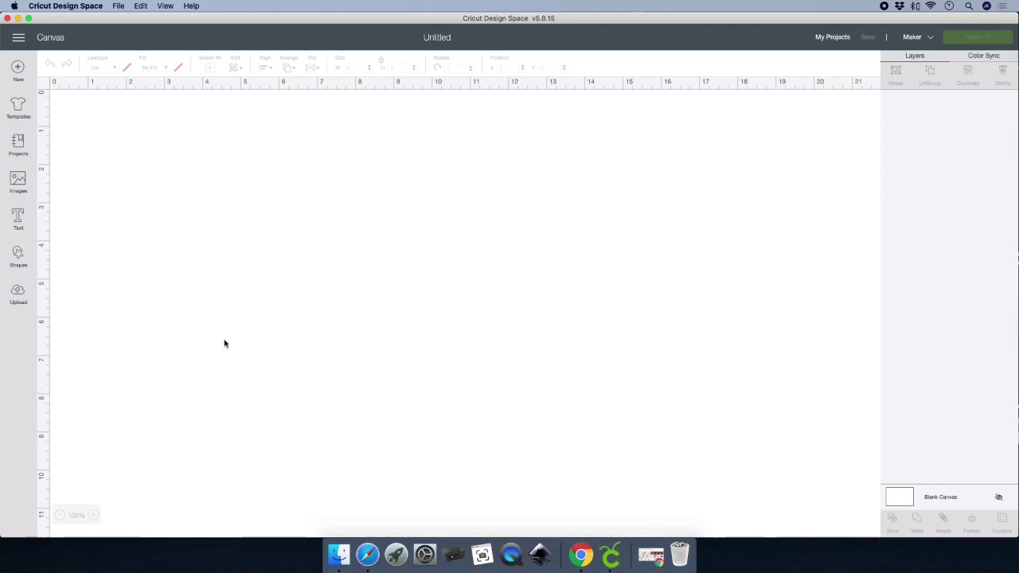
Insert the uploaded blue starburst background and briefcase baby images, and move the background clear of the baby.
left_click(23, 294)
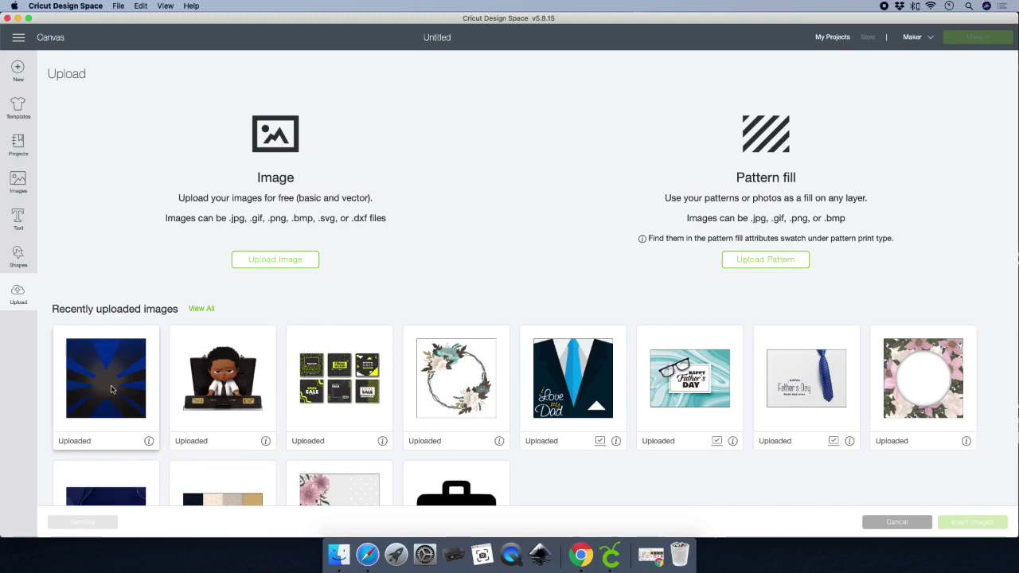
left_click(114, 378)
left_click(223, 382)
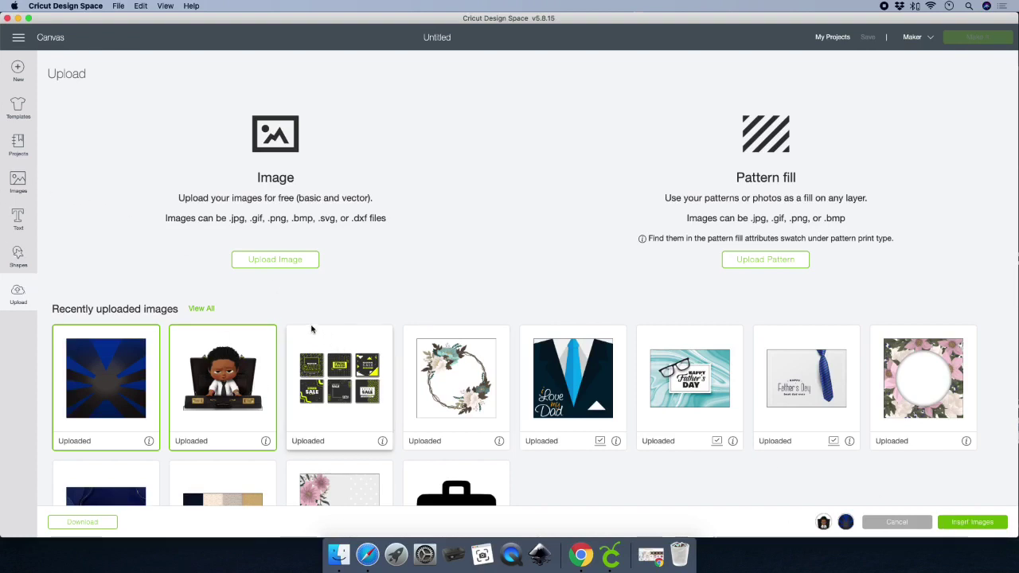
left_click(962, 525)
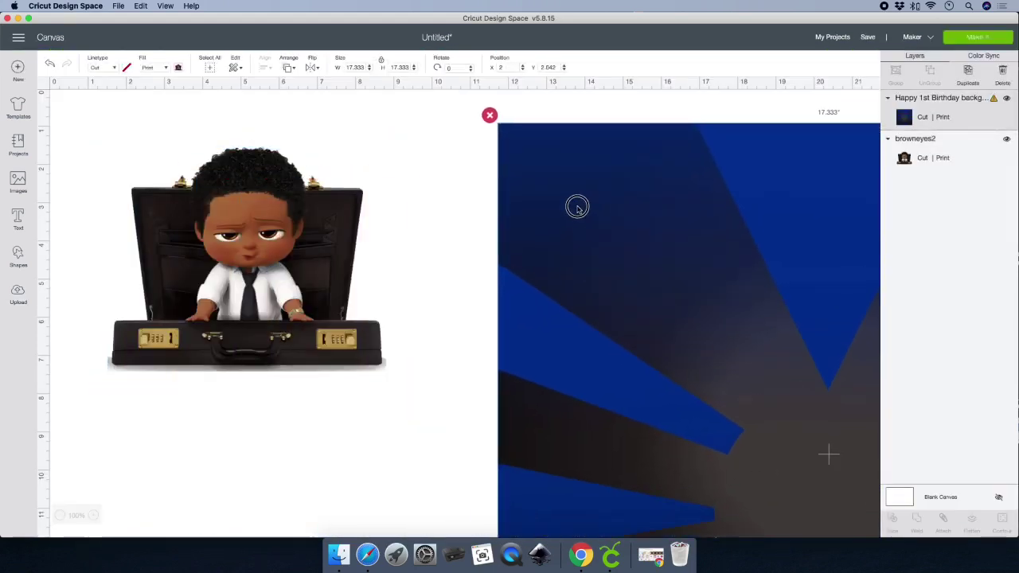
left_click_drag(251, 228, 659, 226)
Search the image library for "tie boss baby" and select the free black necktie image.
left_click(18, 183)
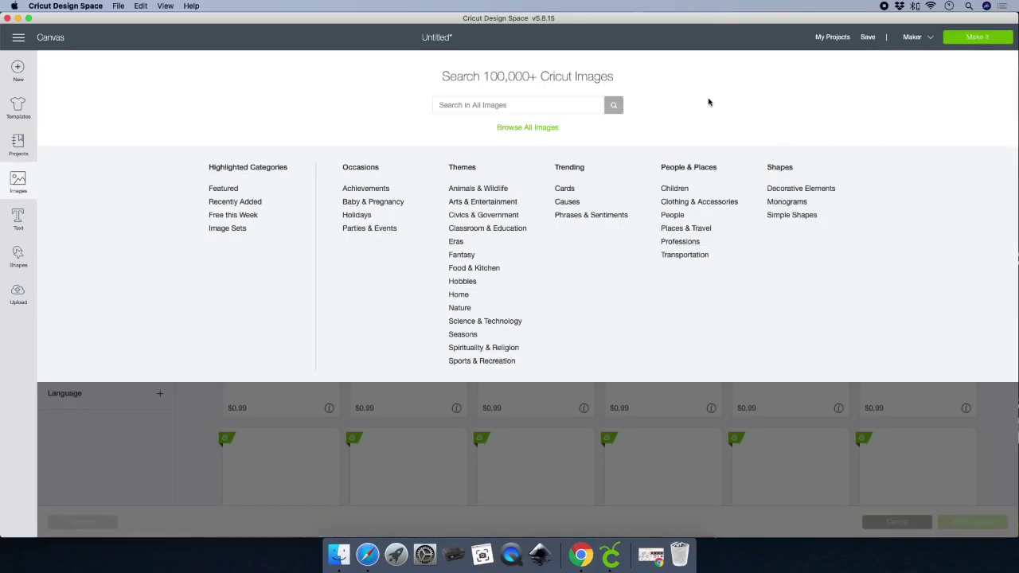
left_click(480, 112)
type("tie boss baby")
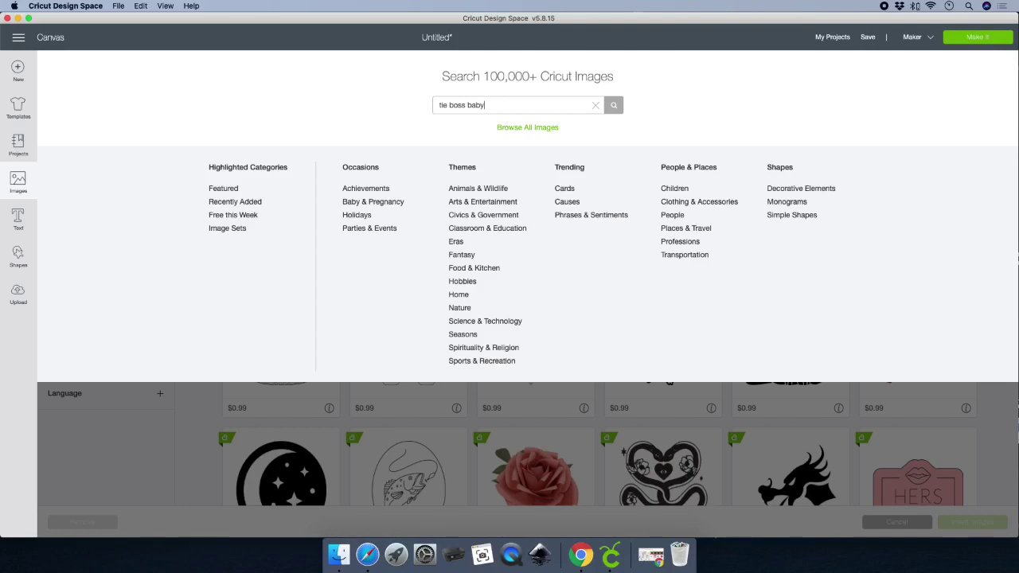
key("Return")
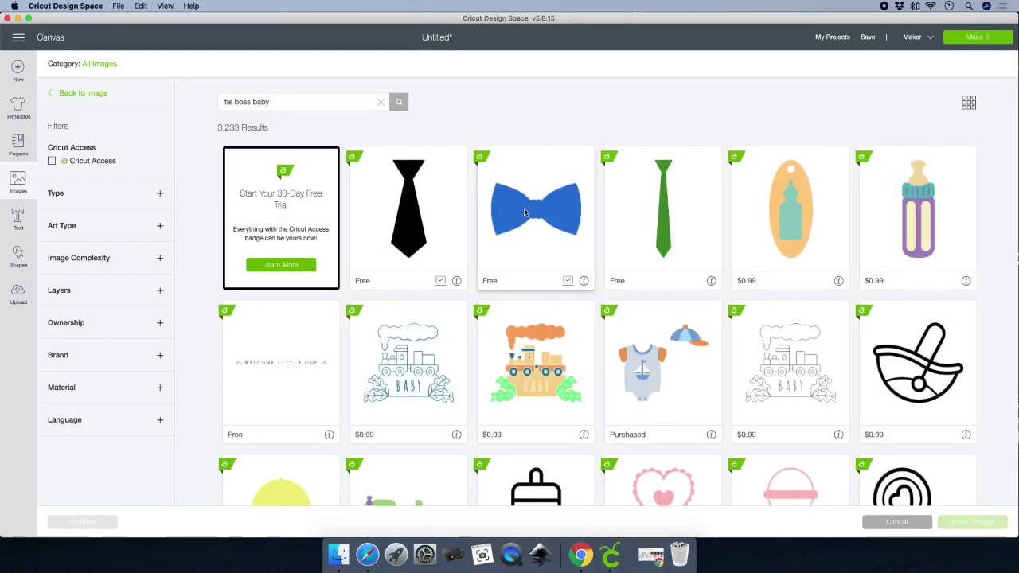
left_click(449, 228)
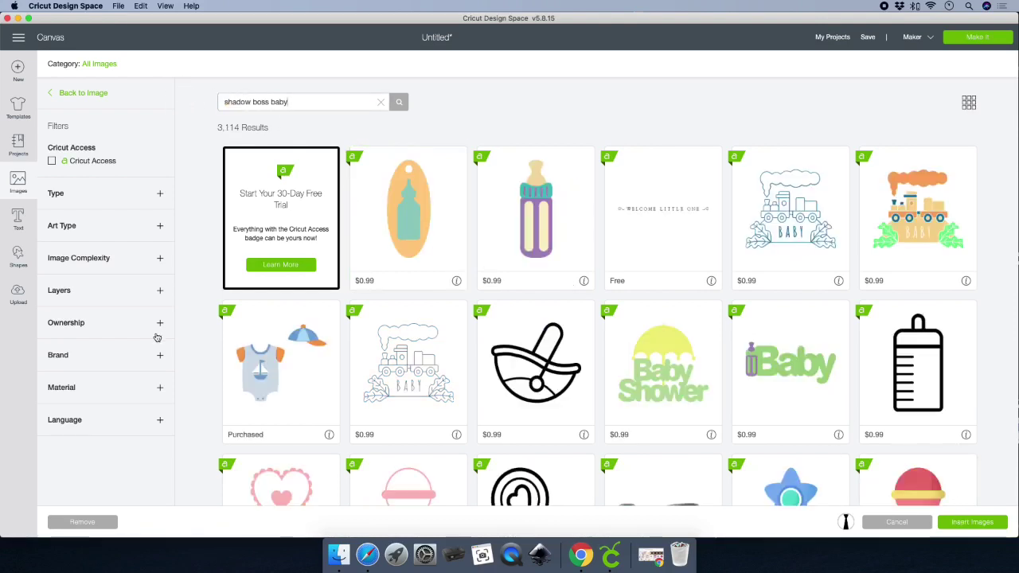
Search for "shadow boss baby" among uploaded images, select the black head silhouette, and insert it together with the tie.
left_click(159, 324)
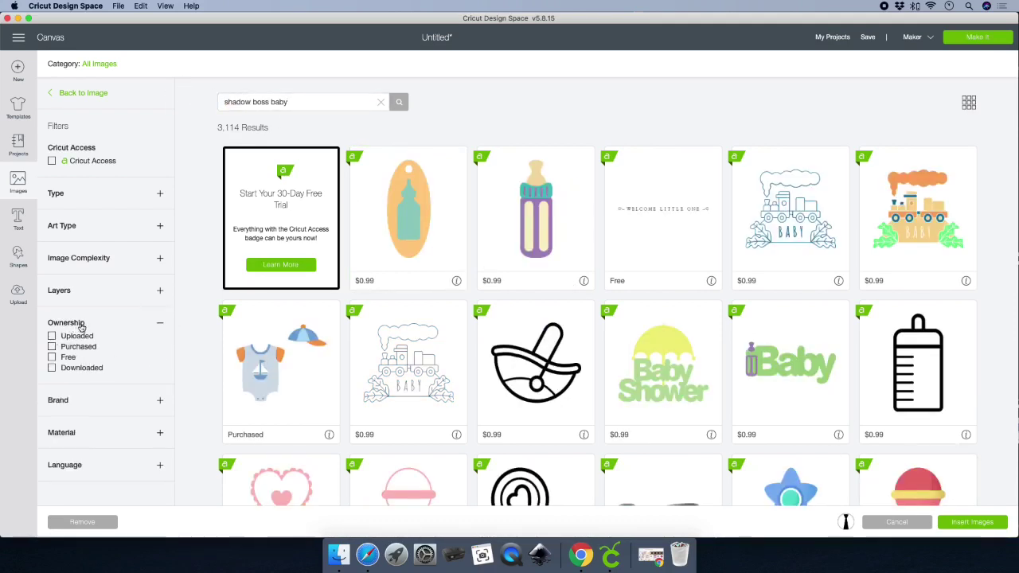
left_click(52, 336)
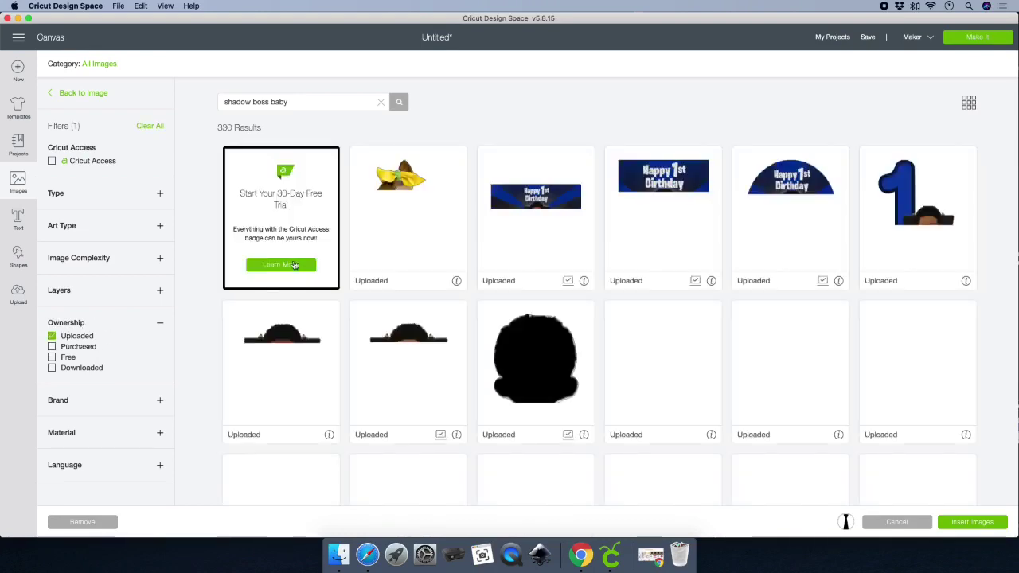
left_click(555, 382)
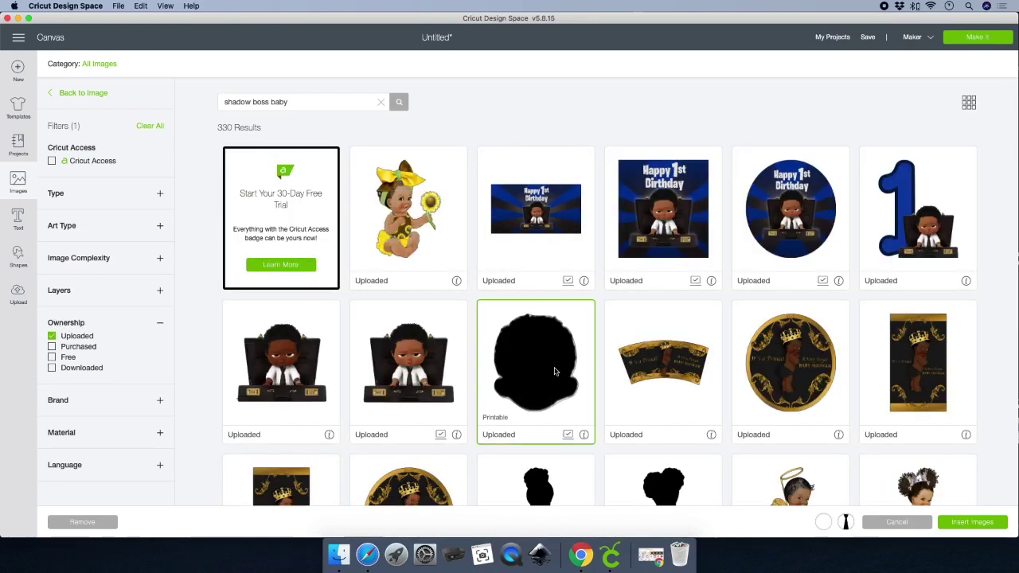
left_click(957, 522)
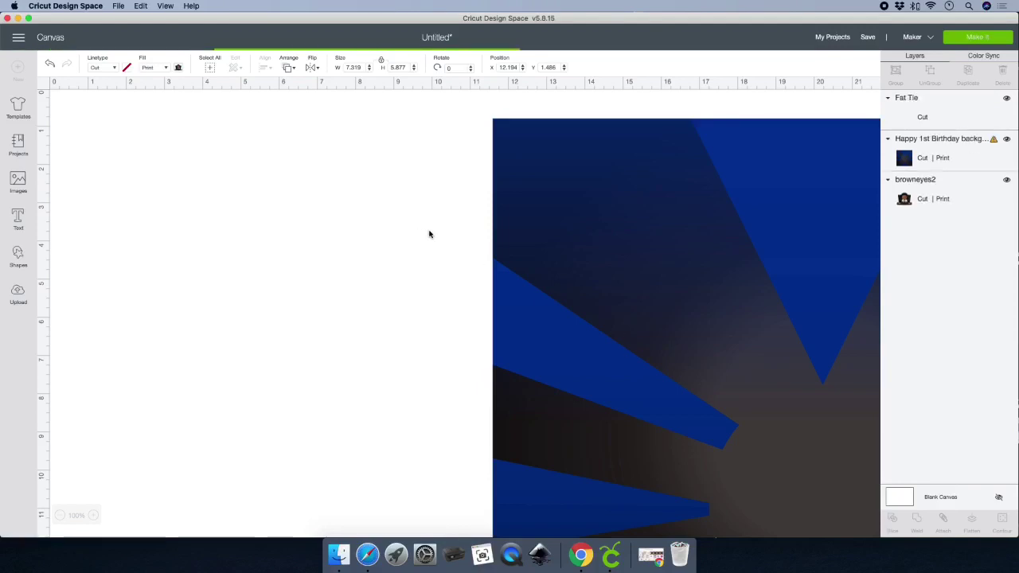
Move the briefcase baby, head silhouette and black tie over to the background image to free the canvas.
left_click_drag(161, 267, 391, 246)
left_click_drag(177, 219, 462, 165)
left_click_drag(406, 209, 476, 249)
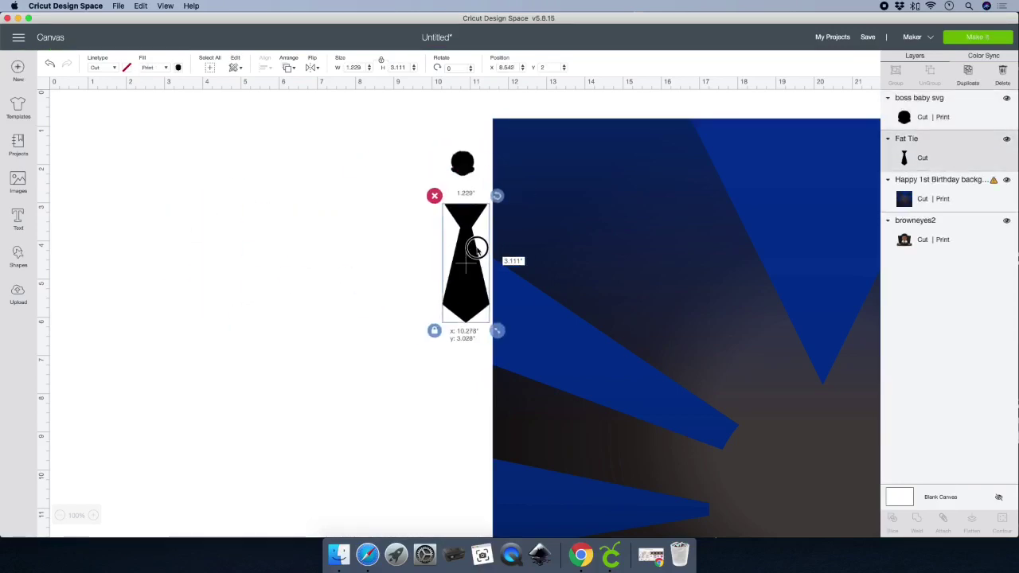
Set the blue background image's width to 5 inches and move it to the lower area beside the tie.
left_click(642, 192)
left_click(363, 67)
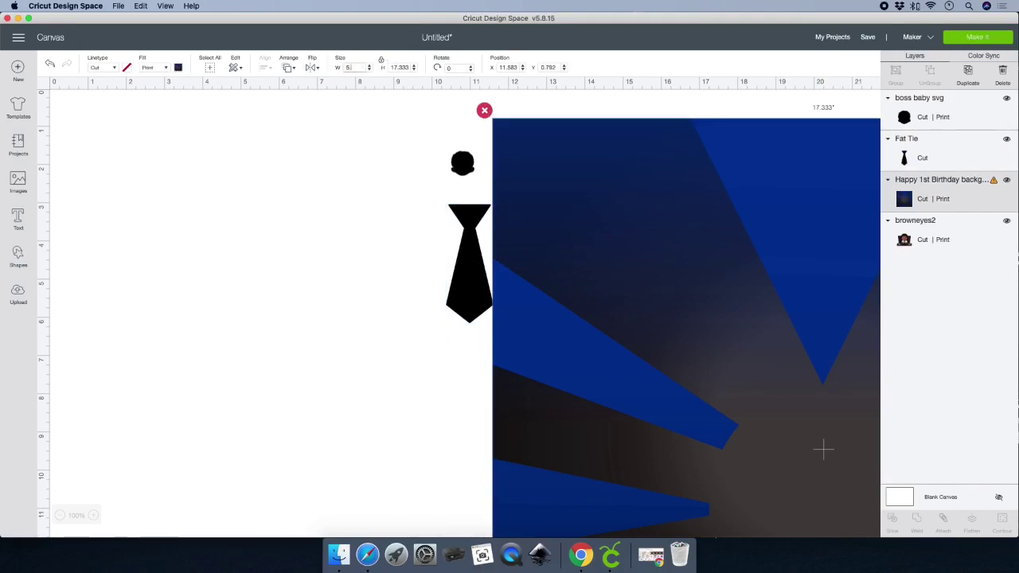
type("5")
key("Return")
left_click_drag(564, 243, 735, 445)
Place the briefcase baby above the background, with the black tie and head silhouette beside them.
left_click_drag(625, 212, 710, 165)
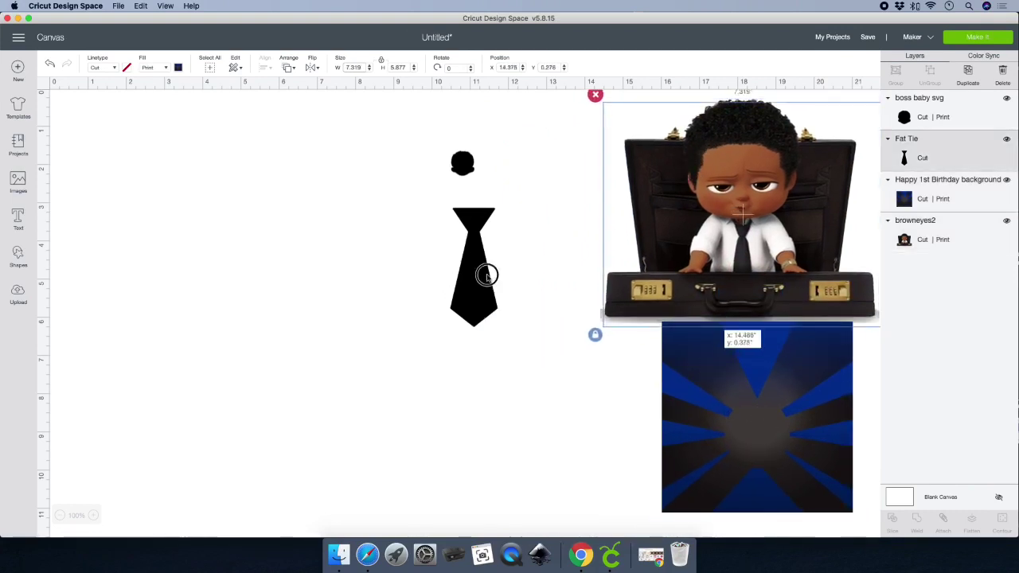
left_click_drag(488, 275, 611, 394)
left_click_drag(464, 165, 570, 228)
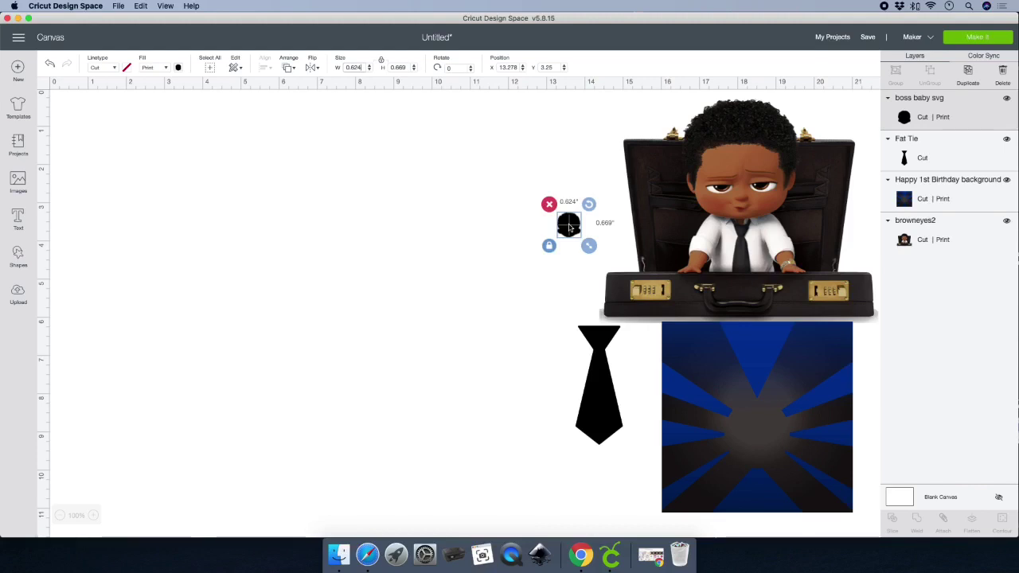
left_click_drag(569, 228, 592, 242)
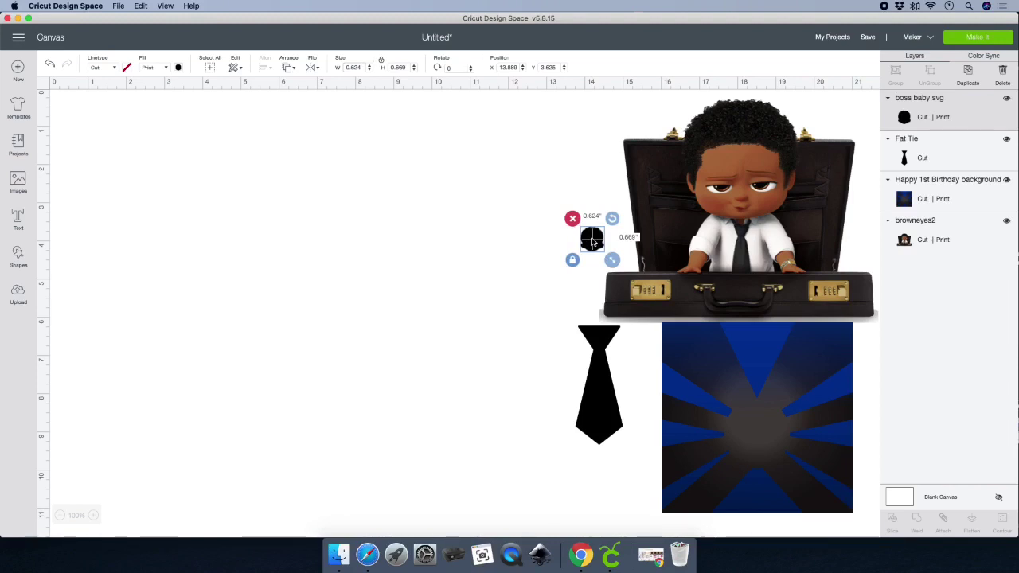
Duplicate the briefcase baby image and separate the two copies on the canvas.
mouse_move(764, 215)
left_mouse_down()
mouse_move(457, 214)
mouse_move(309, 241)
mouse_move(335, 267)
mouse_move(776, 235)
mouse_move(749, 209)
left_mouse_up()
left_click(968, 71)
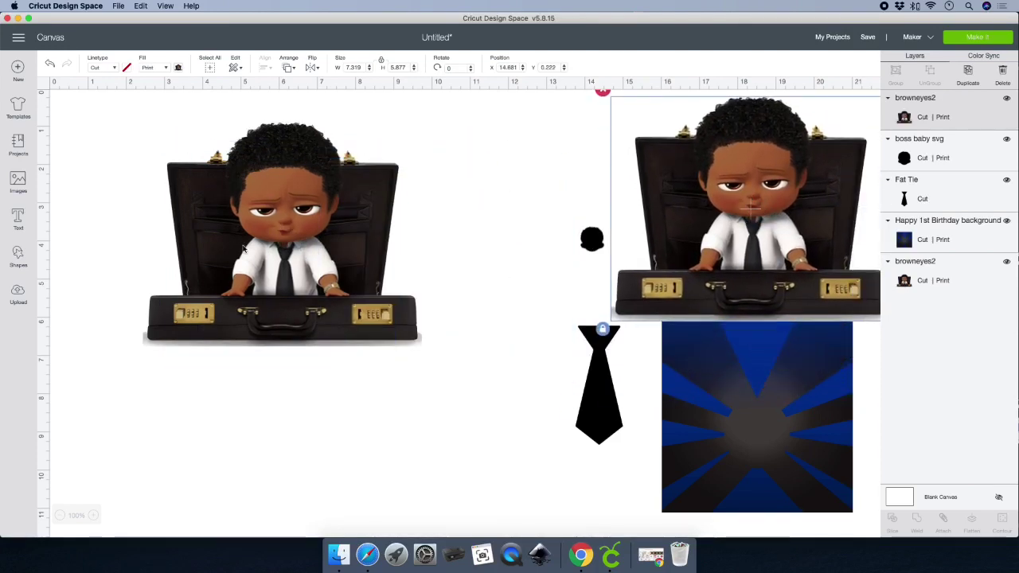
Unlock the original baby image's proportions, resize it to 4 by 4.5 inches, and move it down to about Y 8 inches.
left_click(272, 238)
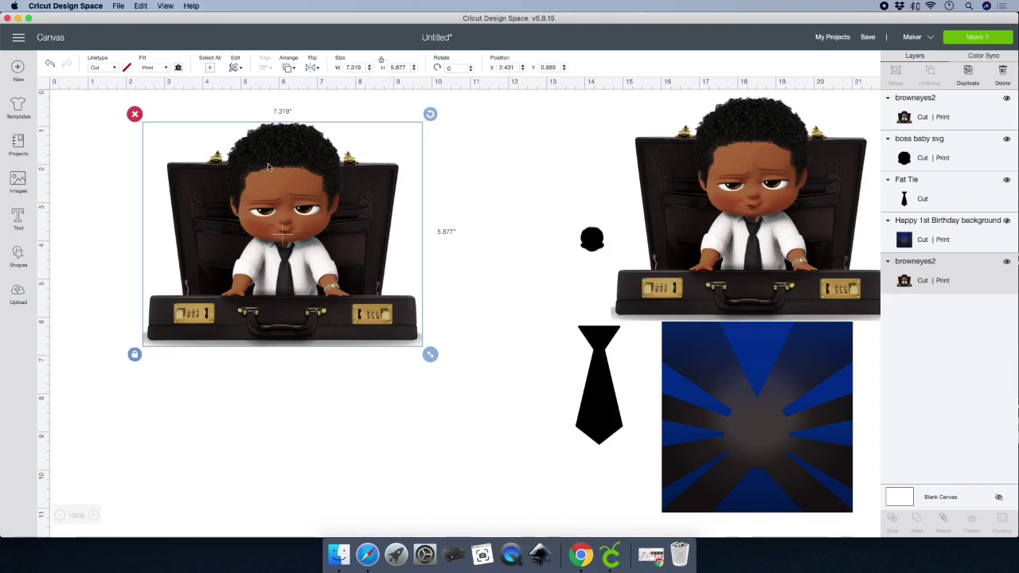
left_click_drag(337, 127, 339, 126)
left_click(382, 63)
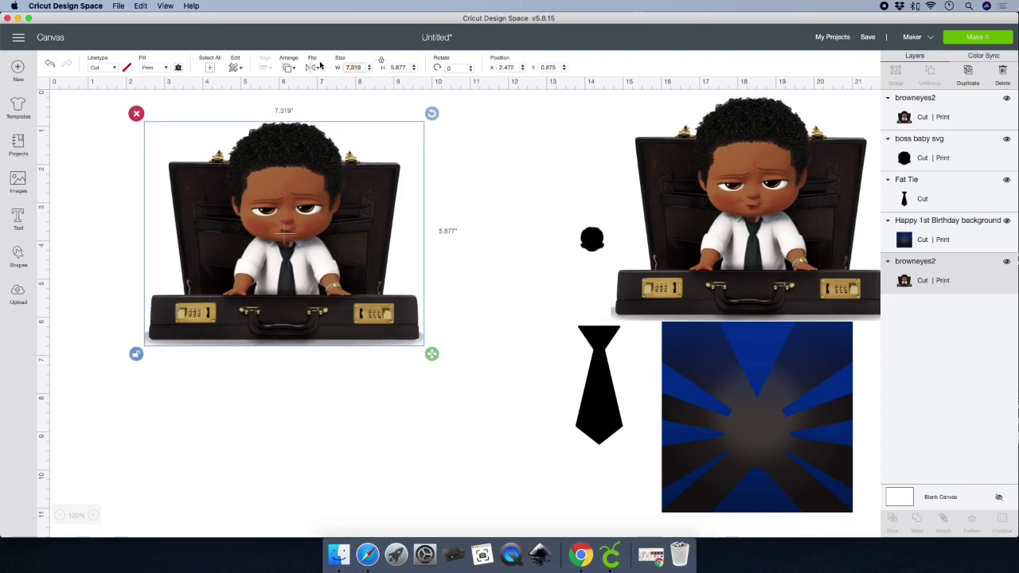
type("4.")
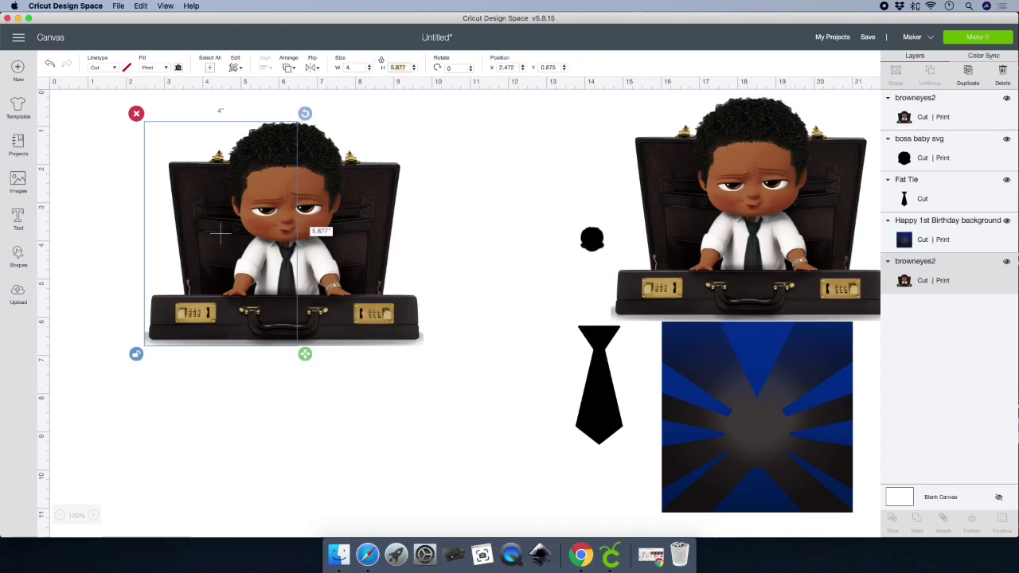
type("4.5")
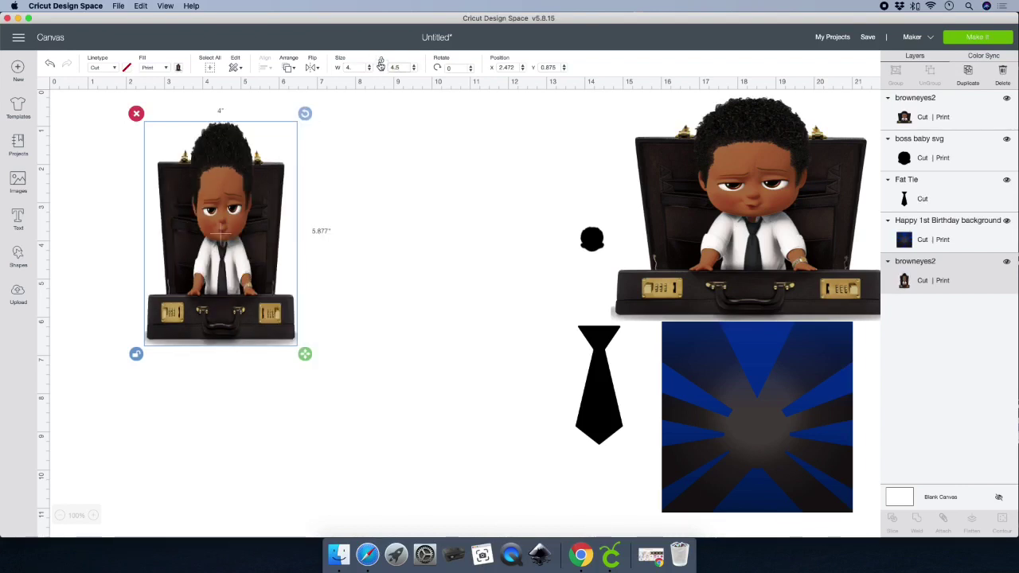
key("Return")
left_click_drag(230, 238, 174, 509)
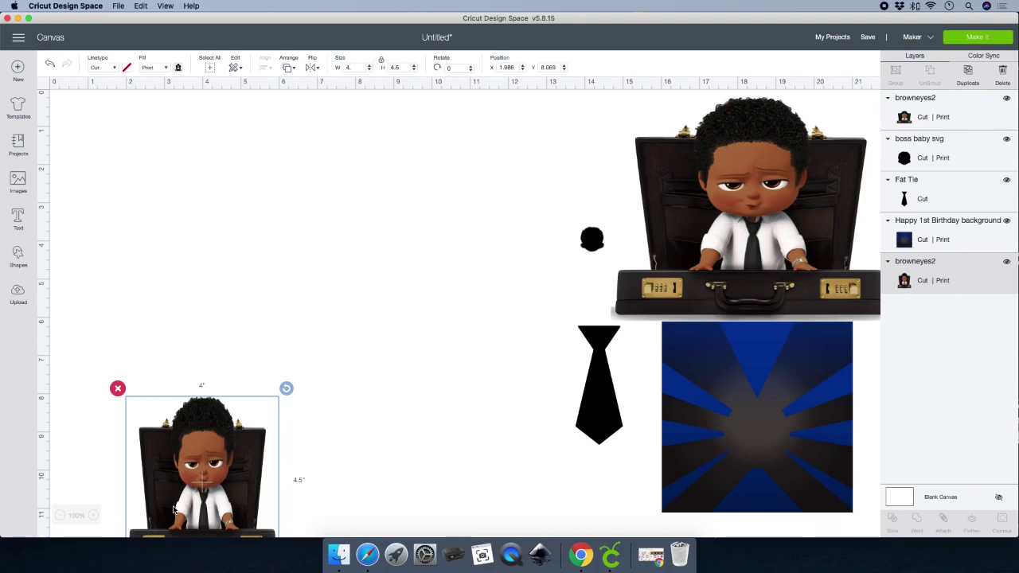
Add a text object with the child's first name in capitals and move it above the resized baby image.
left_click(17, 219)
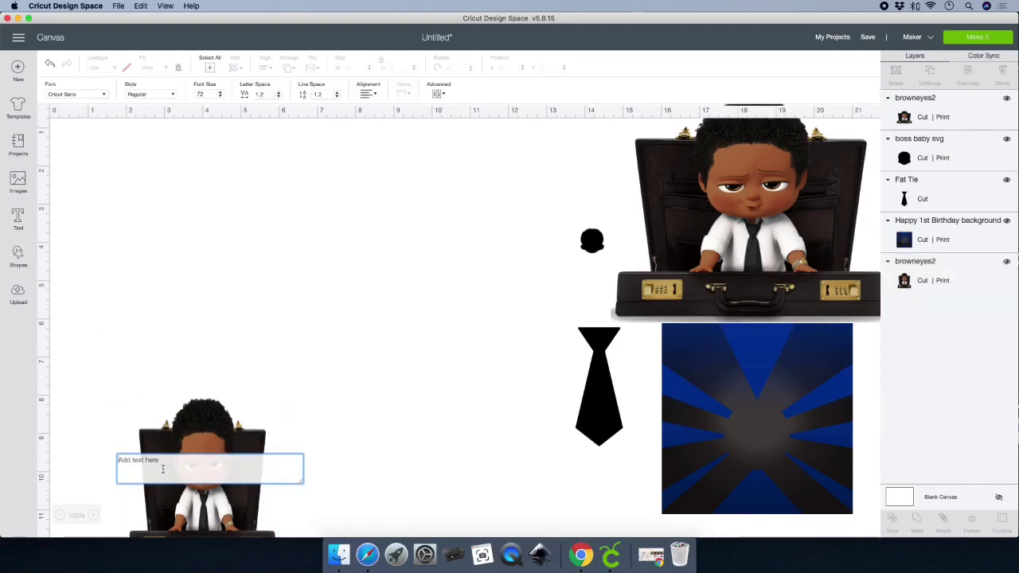
type("KARSON")
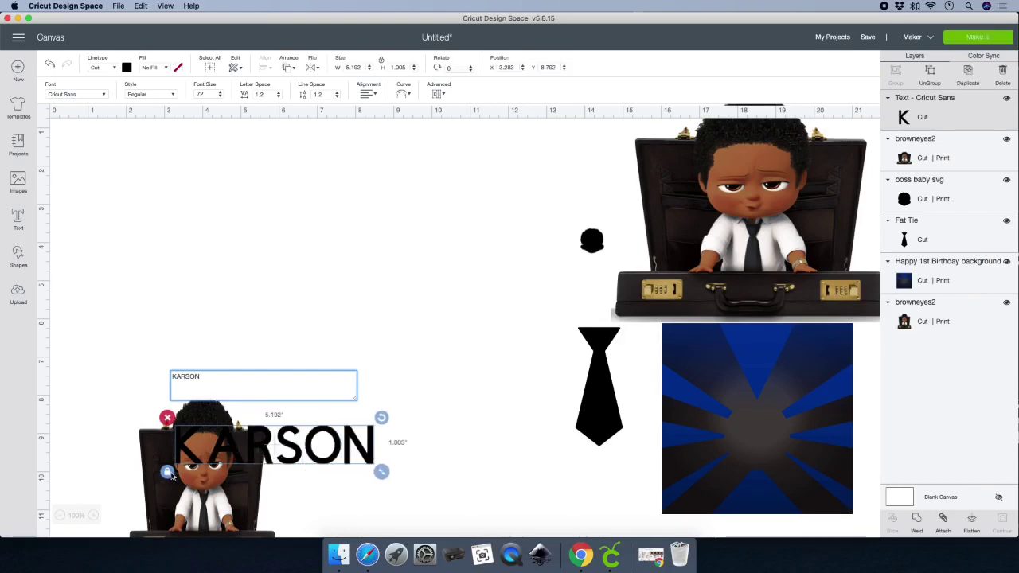
left_click_drag(255, 446, 233, 267)
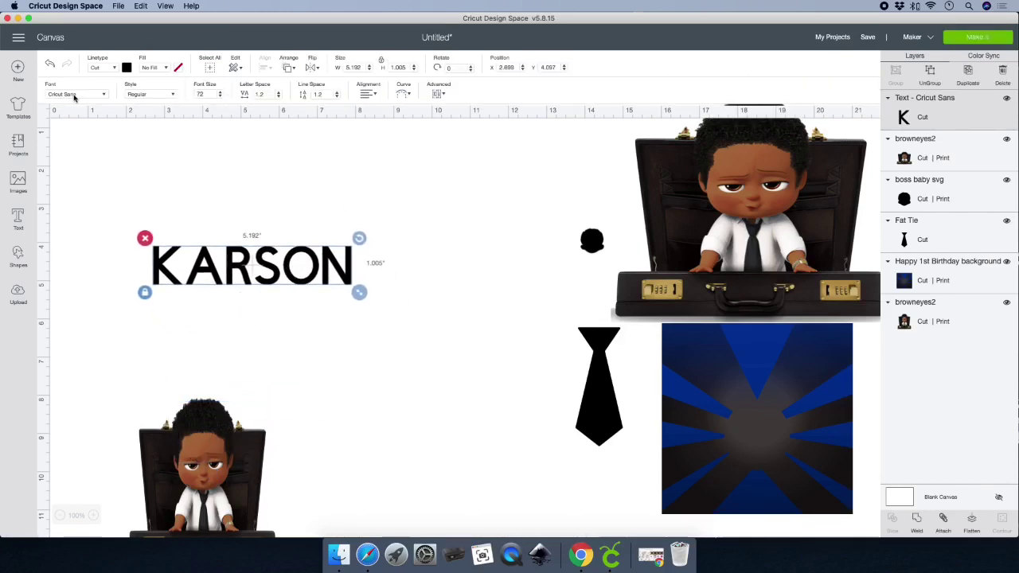
Search the Cricut fonts for "ALPHABET" and apply the Cricut Alphabet font to the name.
left_click(73, 96)
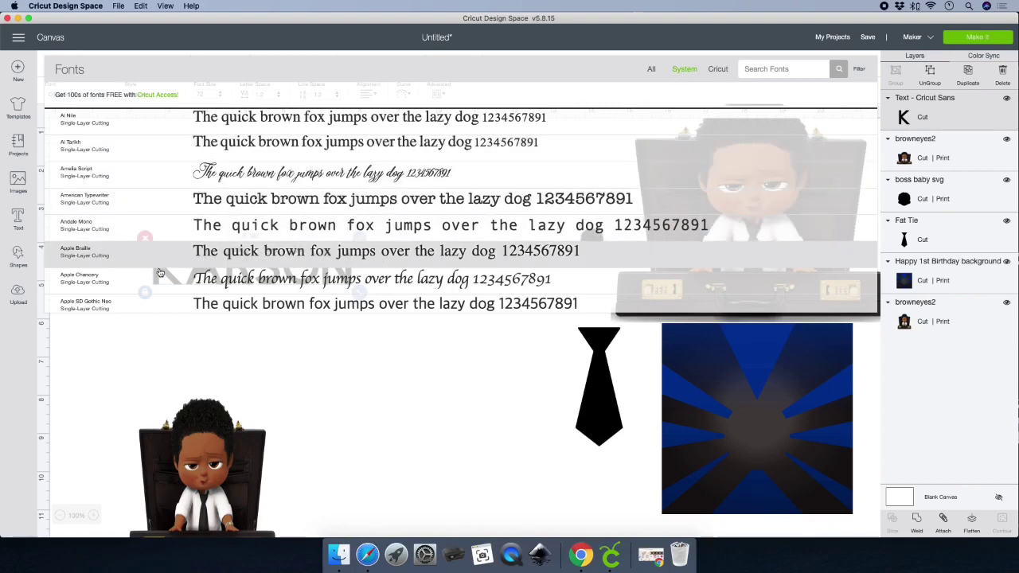
scroll(159, 274, "down", 1)
scroll(159, 274, "down", 10)
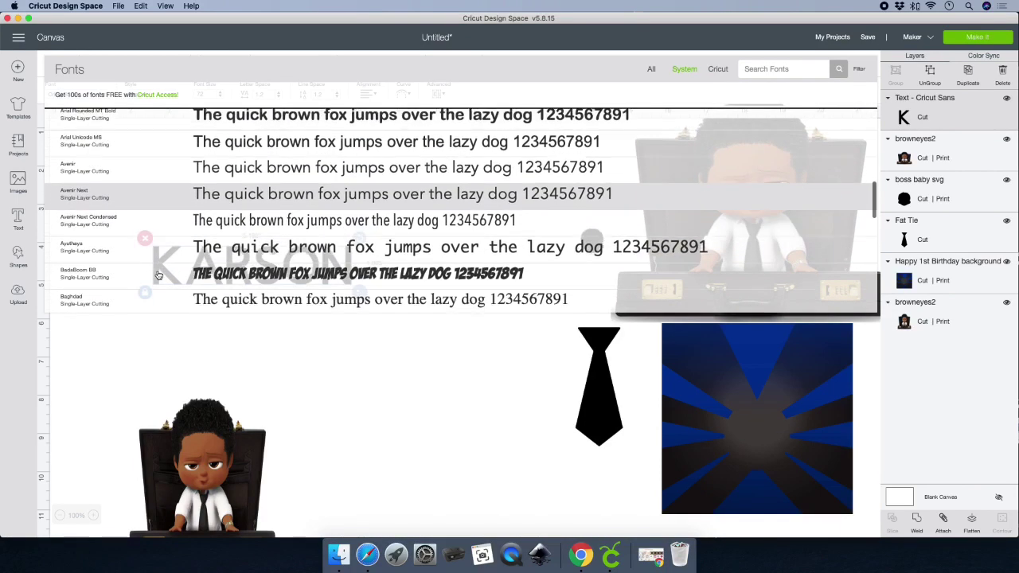
scroll(159, 274, "down", 3)
scroll(159, 275, "down", 15)
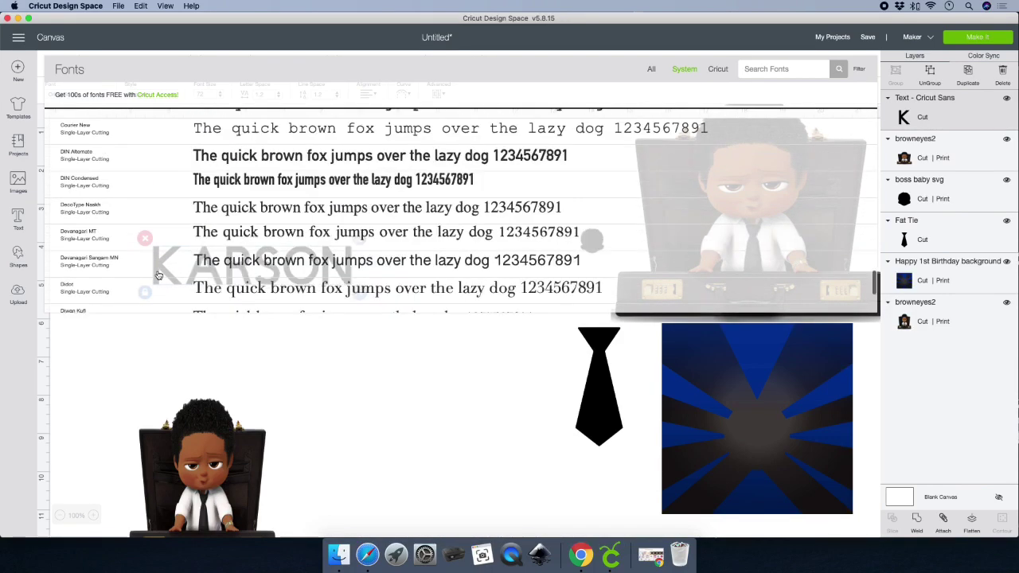
scroll(159, 274, "down", 3)
scroll(159, 275, "down", 3)
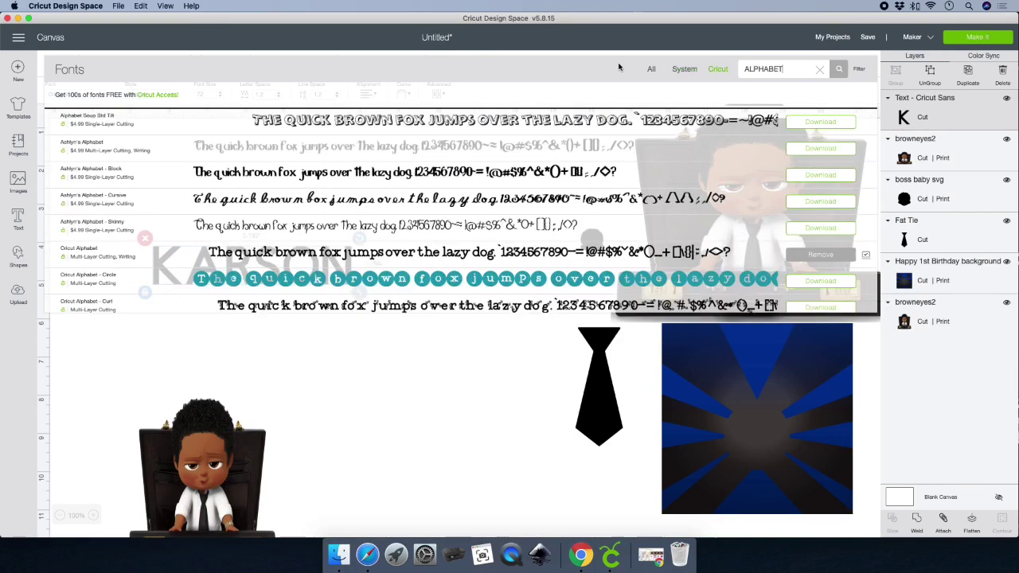
left_click(291, 253)
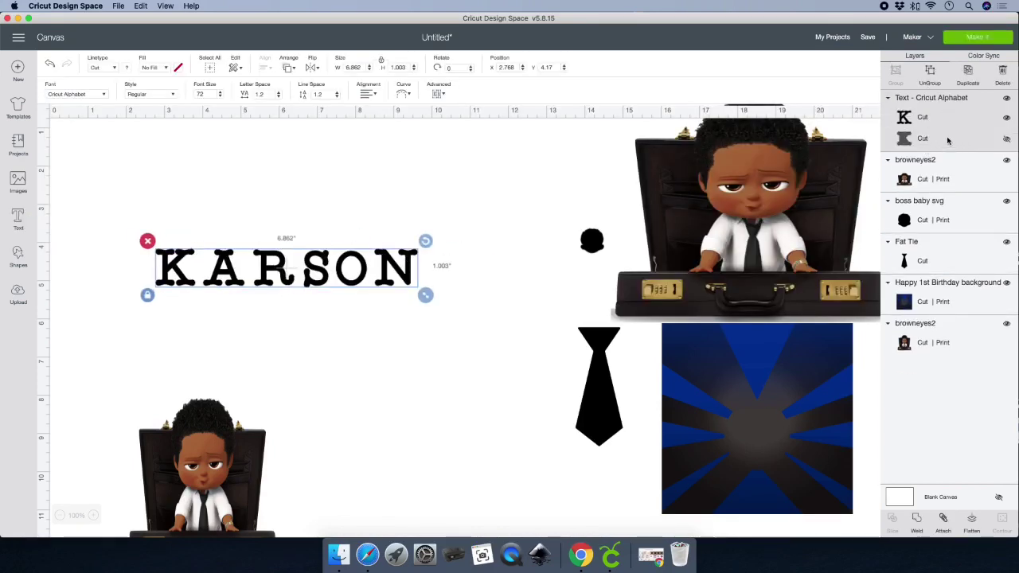
Delete the name text's hidden second layer and ungroup the name into separate letters.
left_click(1007, 139)
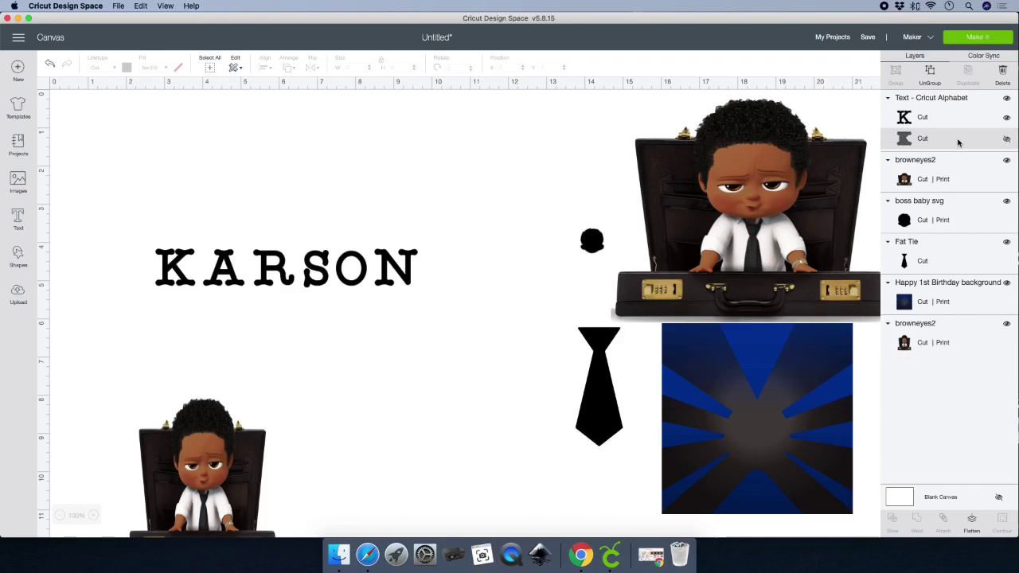
key("Delete")
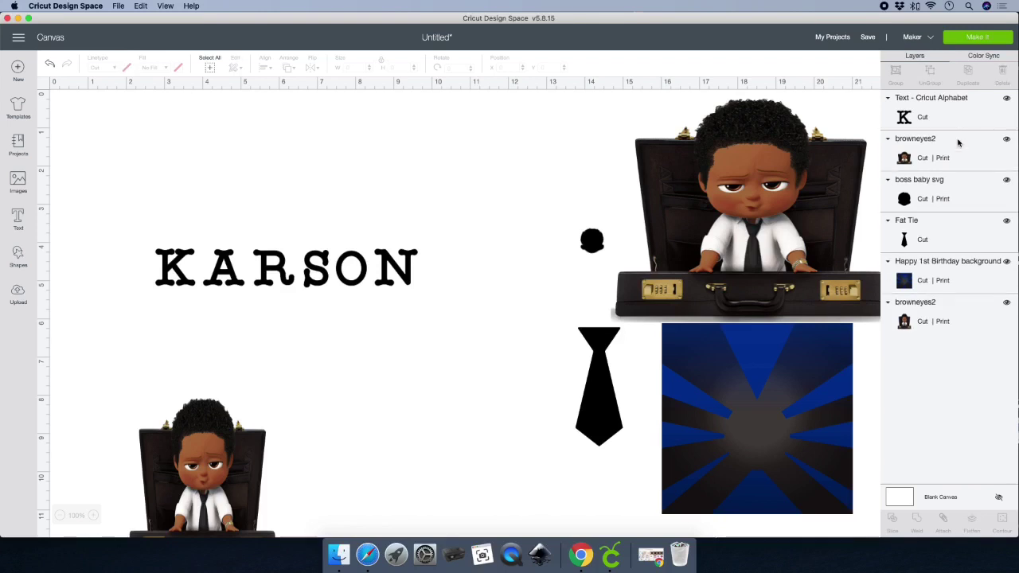
left_click(211, 273)
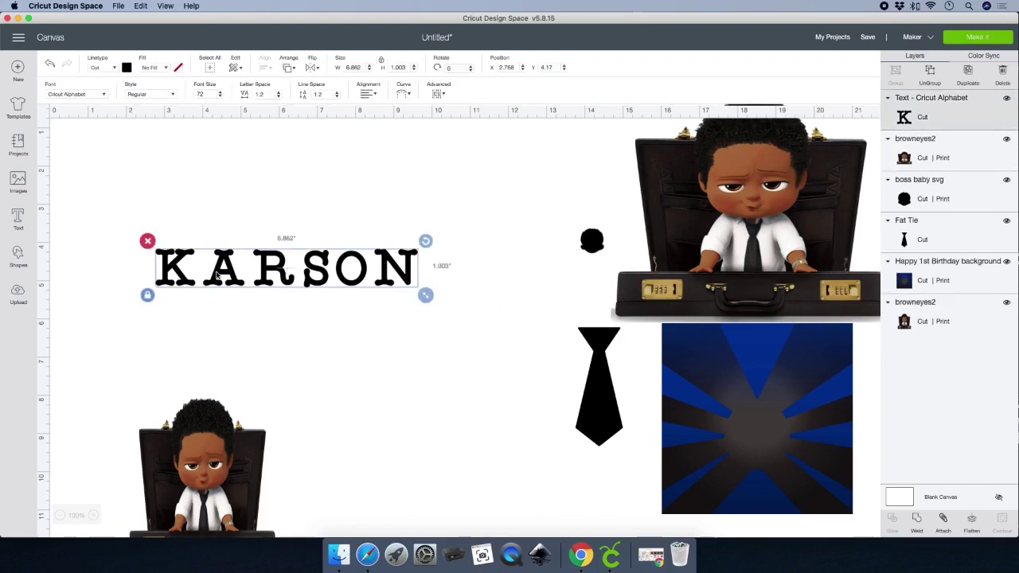
left_click(931, 74)
Move the name's first letter up to about X 1.8, Y 1.5 inches and resize it to 1.5 by 1.5 inches.
left_click_drag(182, 279, 144, 175)
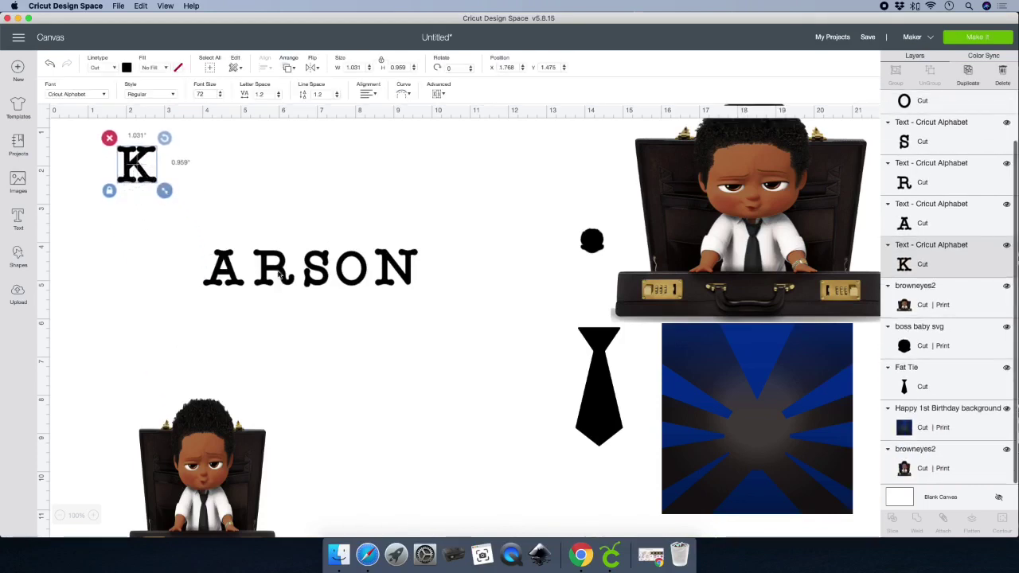
left_click(354, 67)
type("1")
key("Tab")
type("1")
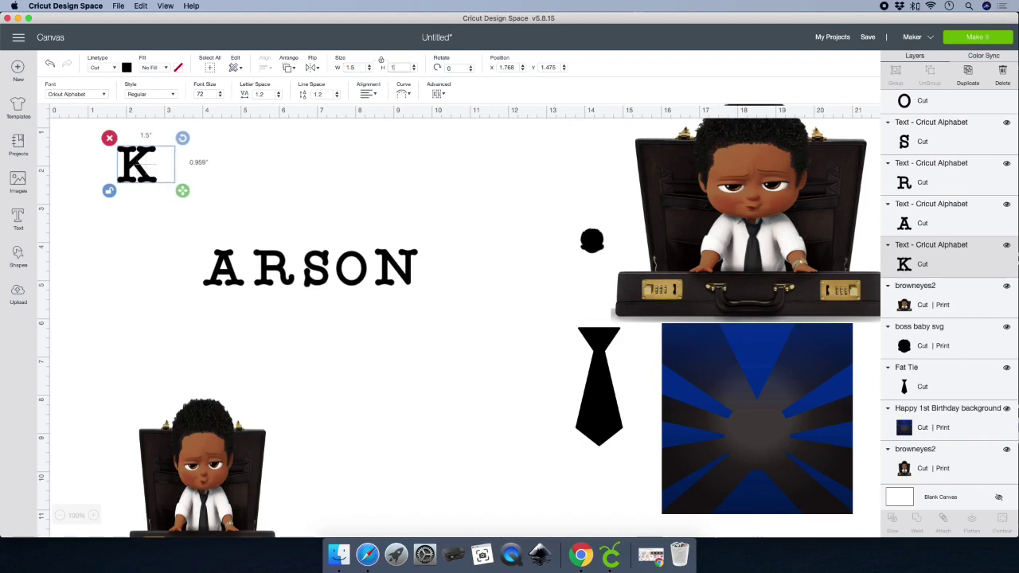
type(".5")
key("Return")
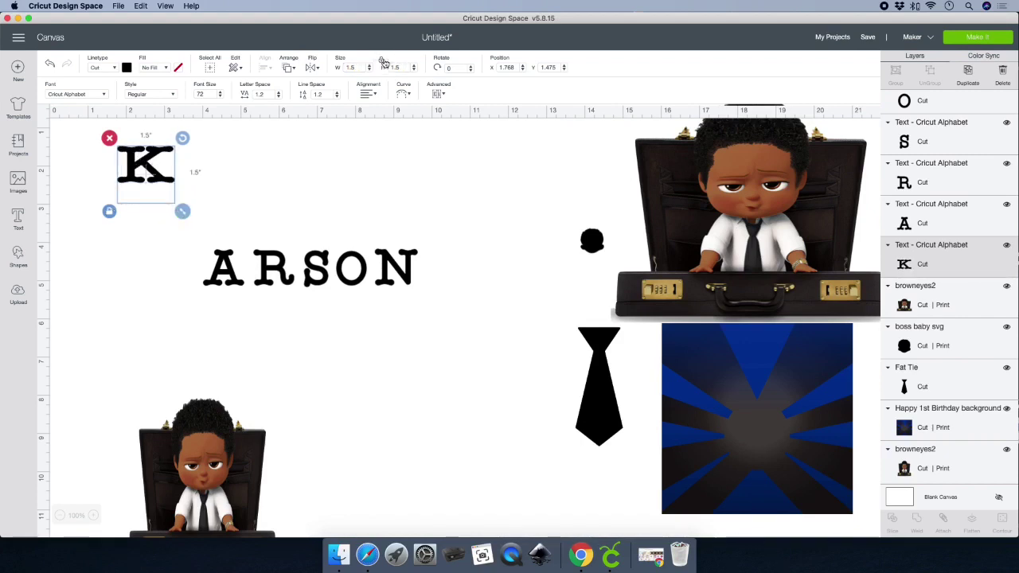
Resize the name's second letter to 1.5 by 1.5 inches and stack it on the first letter near the canvas's upper-left corner.
left_click(226, 274)
left_click_drag(226, 274, 215, 178)
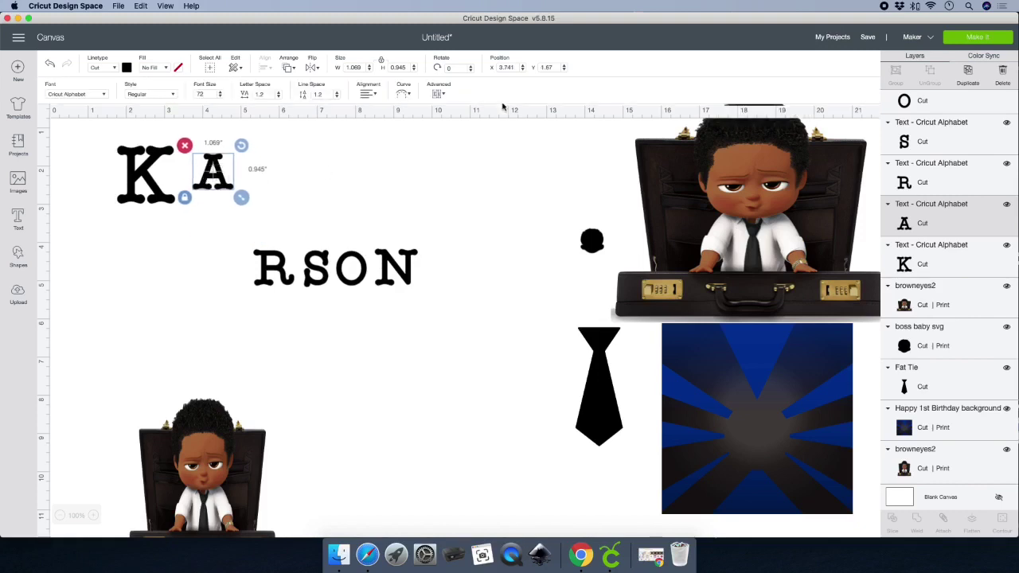
left_click(362, 68)
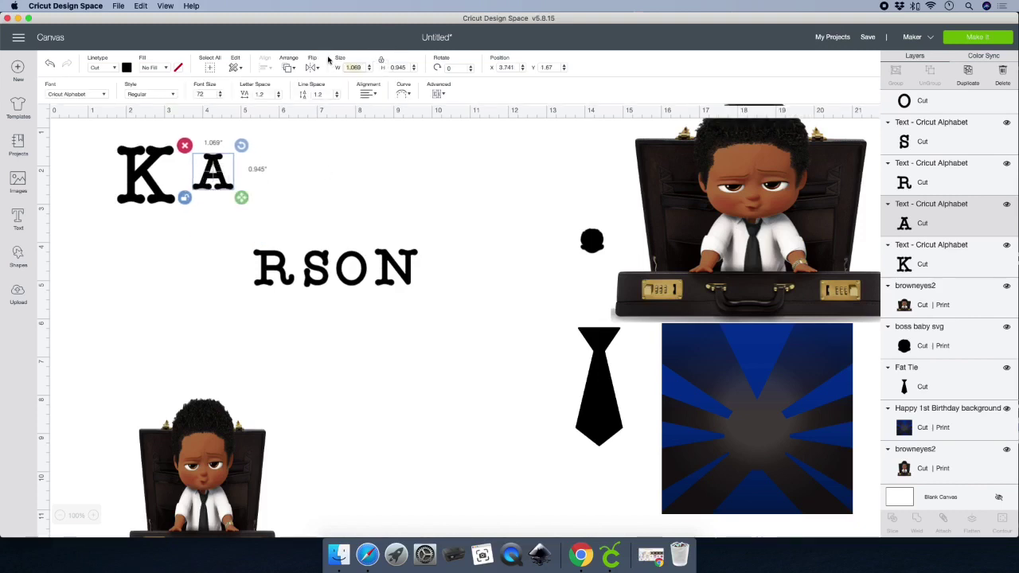
key("Tab")
type("1.")
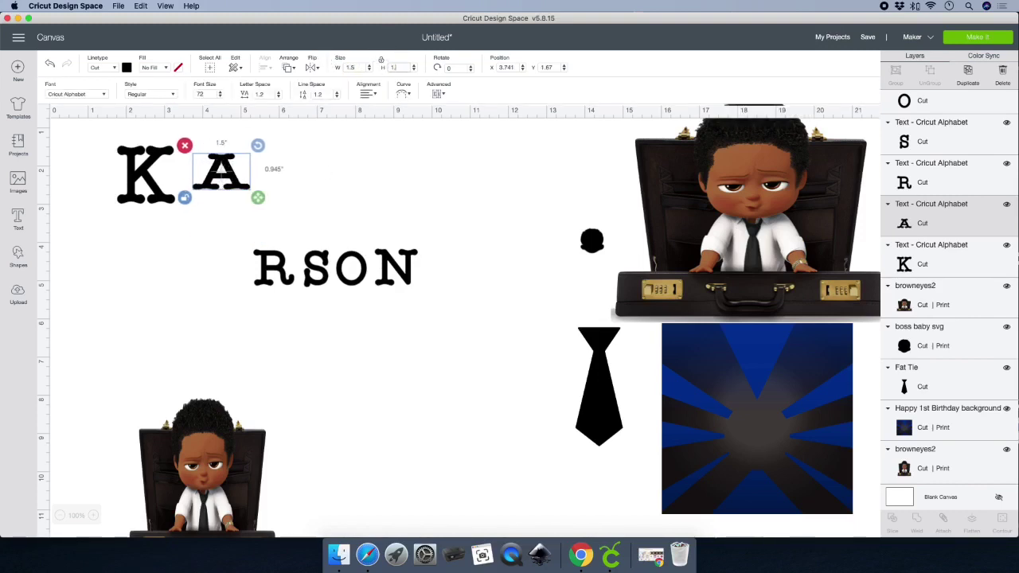
type("5")
key("Return")
left_click_drag(166, 199, 113, 191)
left_click_drag(221, 183, 95, 168)
Resize the name's third letter to 1.5 by 1.5 inches and stack it on the first two letters.
left_click_drag(273, 268, 212, 170)
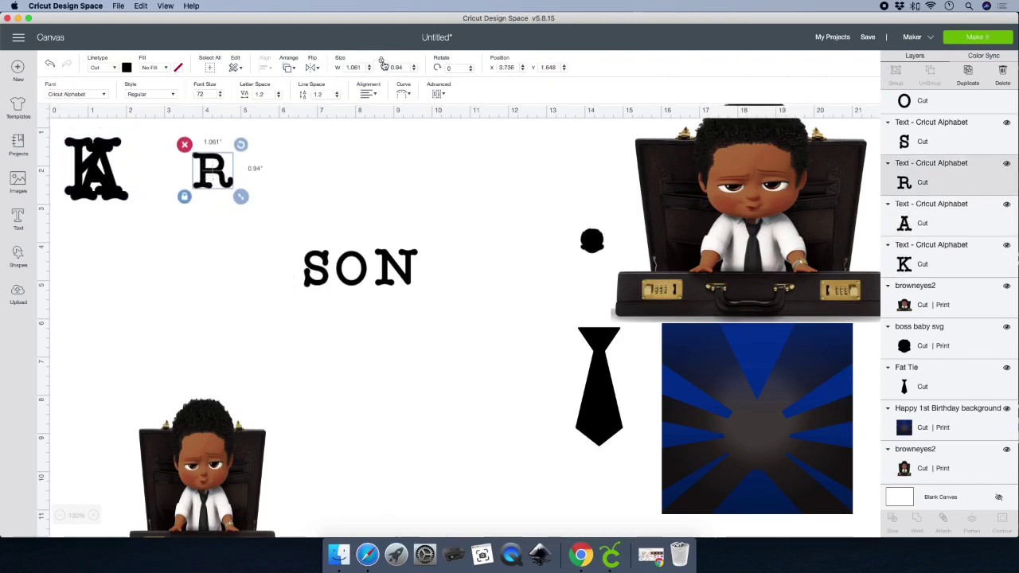
key("Tab")
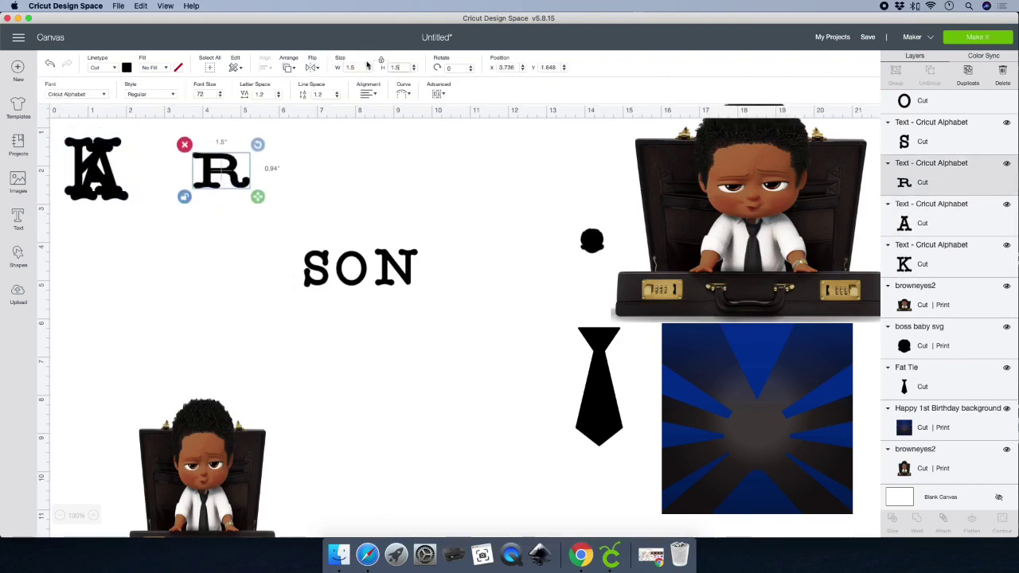
type("1.5")
key("Return")
left_click_drag(219, 177, 102, 171)
Resize the name's fourth letter to 1.5 by 1.5 inches and move it onto the pile of resized letters.
left_click_drag(316, 269, 200, 173)
left_click(348, 67)
type("1")
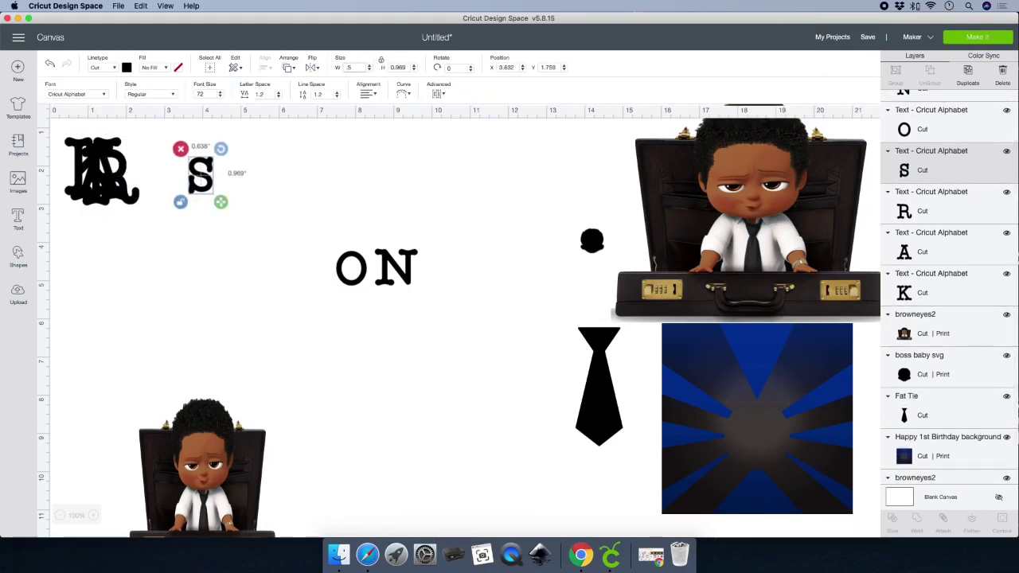
type(".5")
key("Return")
left_click_drag(217, 185, 144, 179)
Resize the name's fifth letter to 1.5 by 1.5 inches and add it to the letter pile.
left_click_drag(334, 254, 258, 178)
left_click(353, 67)
type("1.5")
key("Tab")
type("1.5")
key("Return")
left_click_drag(273, 191, 121, 186)
Move the name's last letter away from its original spot and resize it to 1.5 by 1.5 inches.
left_click_drag(396, 271, 292, 210)
left_click(360, 66)
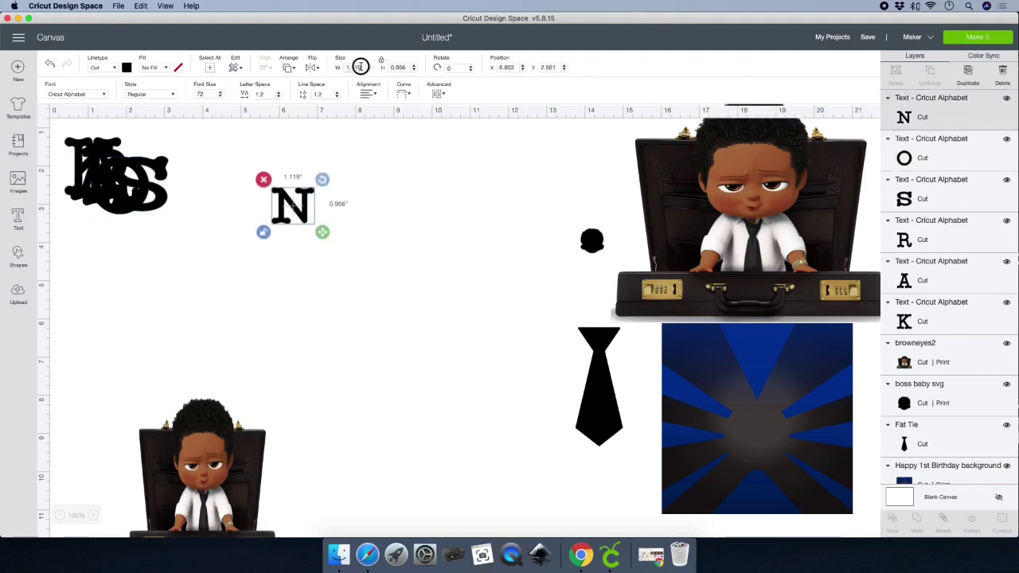
type("1.5")
key("Tab")
type("1.5")
key("Return")
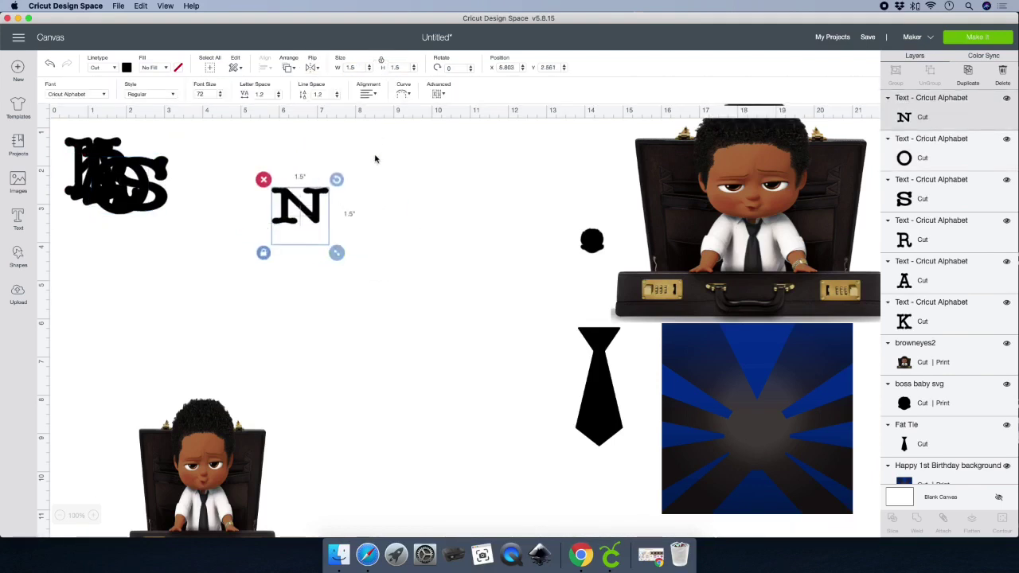
Stack the last letter on the others and move all six letters beside the small baby image, to about X 5.8, Y 9.4 inches.
left_click_drag(311, 219, 129, 205)
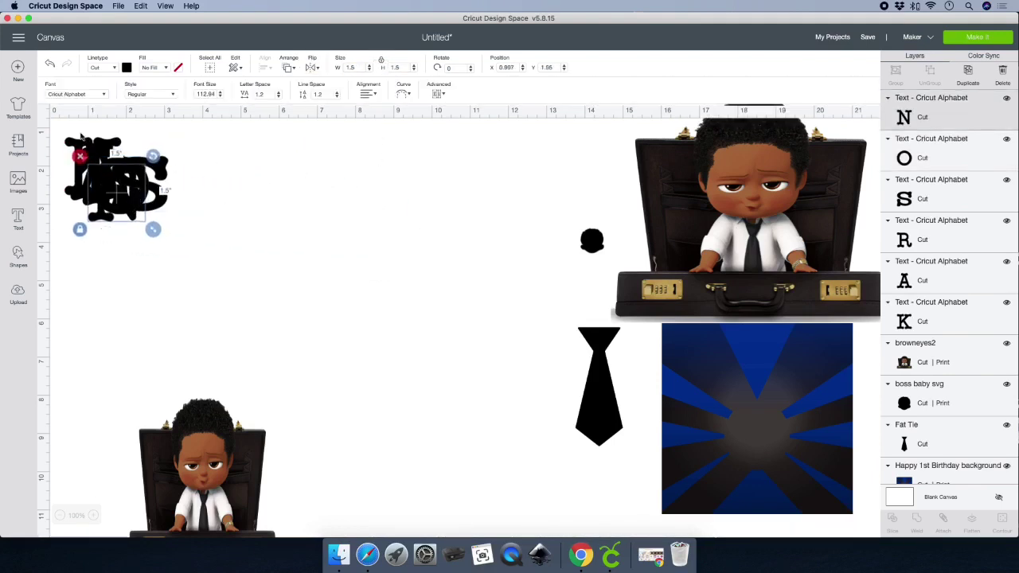
left_click_drag(213, 236, 60, 128)
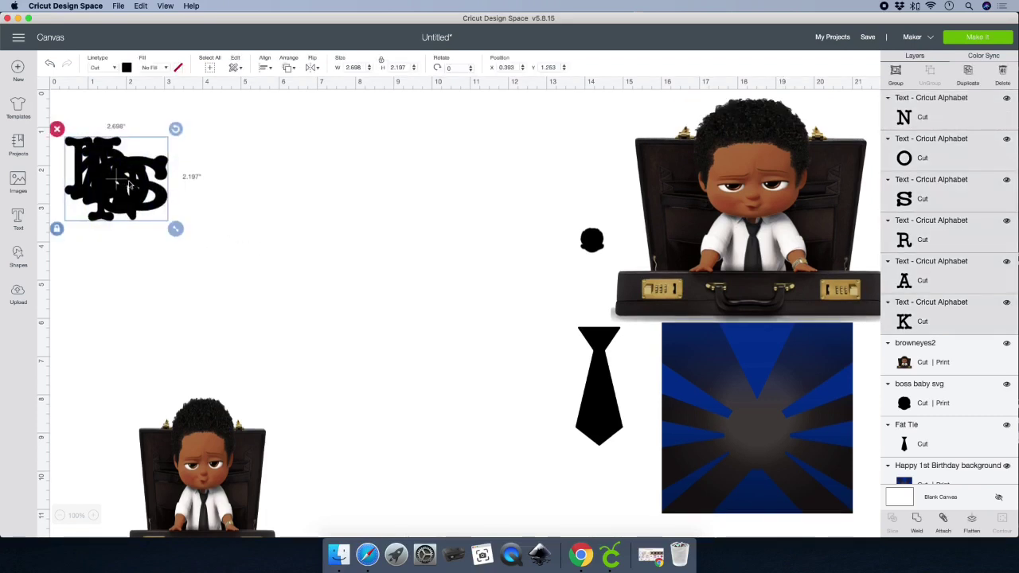
left_click_drag(128, 185, 317, 492)
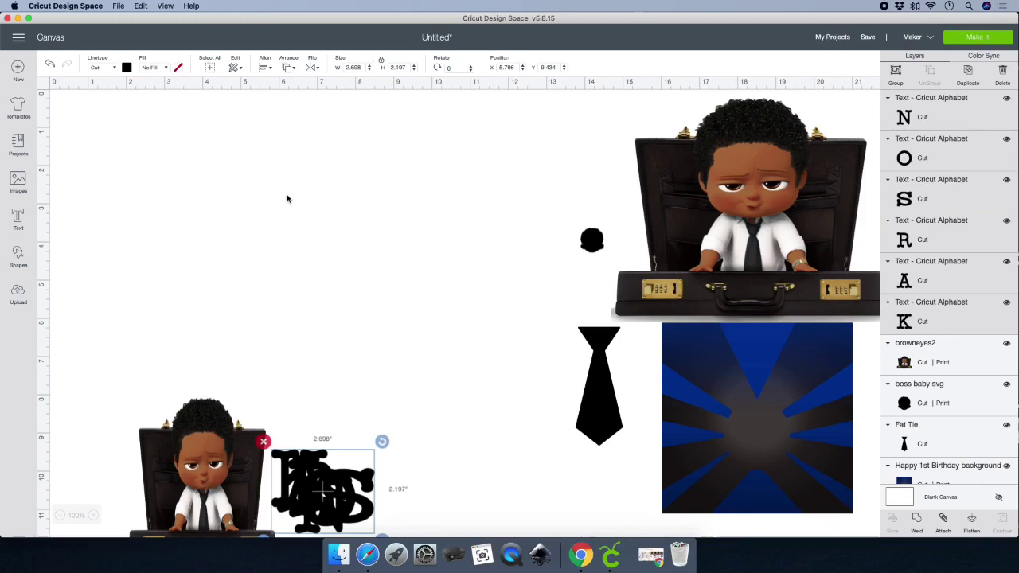
Insert the uploaded black "BOSS BABY" lettering image and move it to about X 4.9, Y 2.2 inches.
left_click(18, 183)
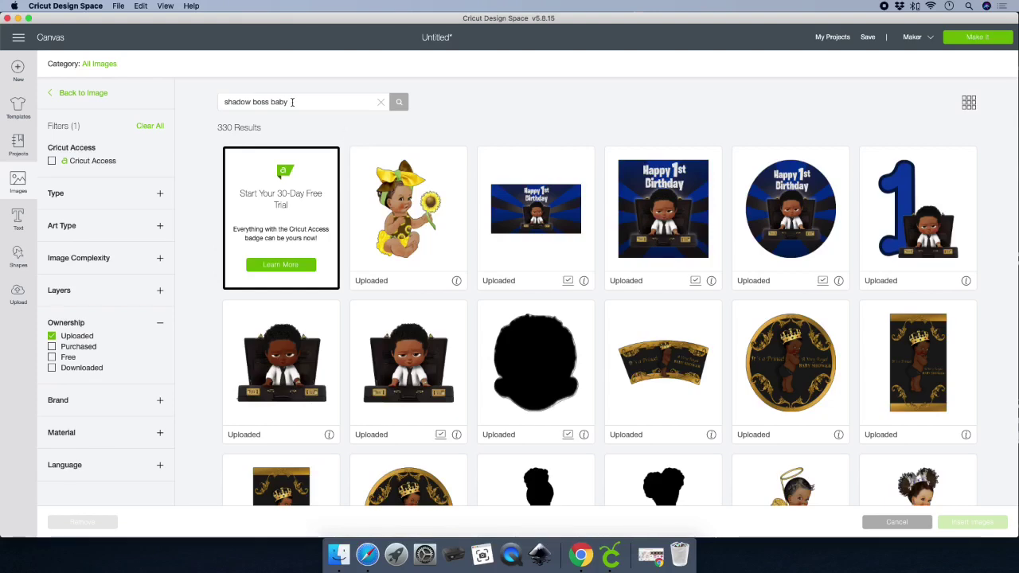
scroll(496, 302, "down", 10)
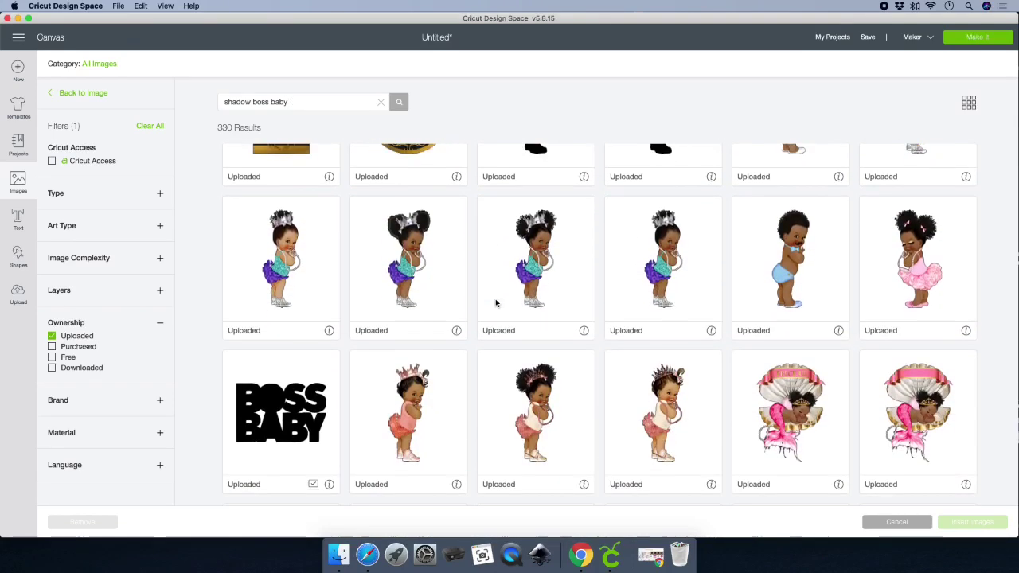
scroll(495, 303, "up", 3)
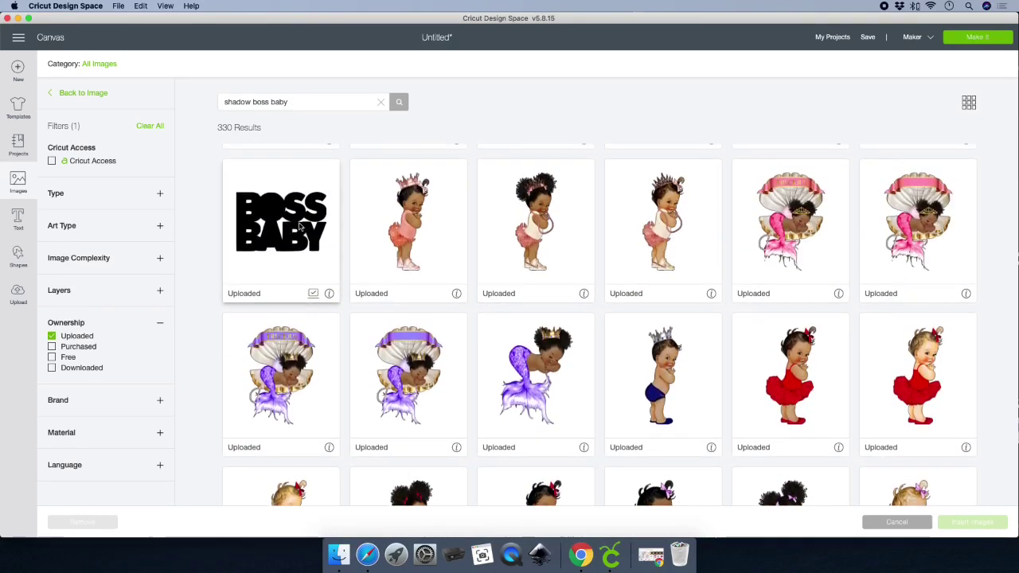
left_click(325, 237)
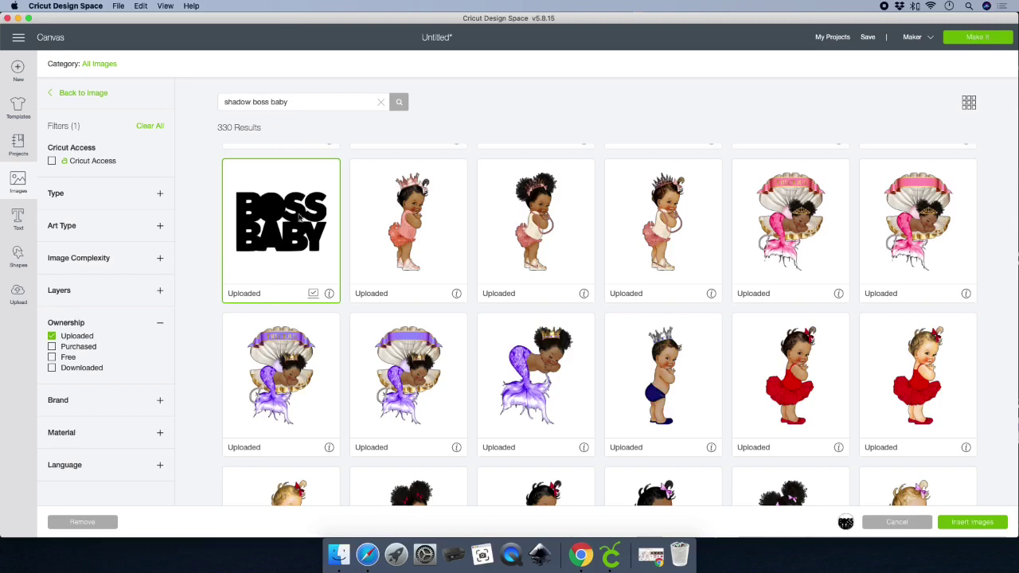
left_click(967, 521)
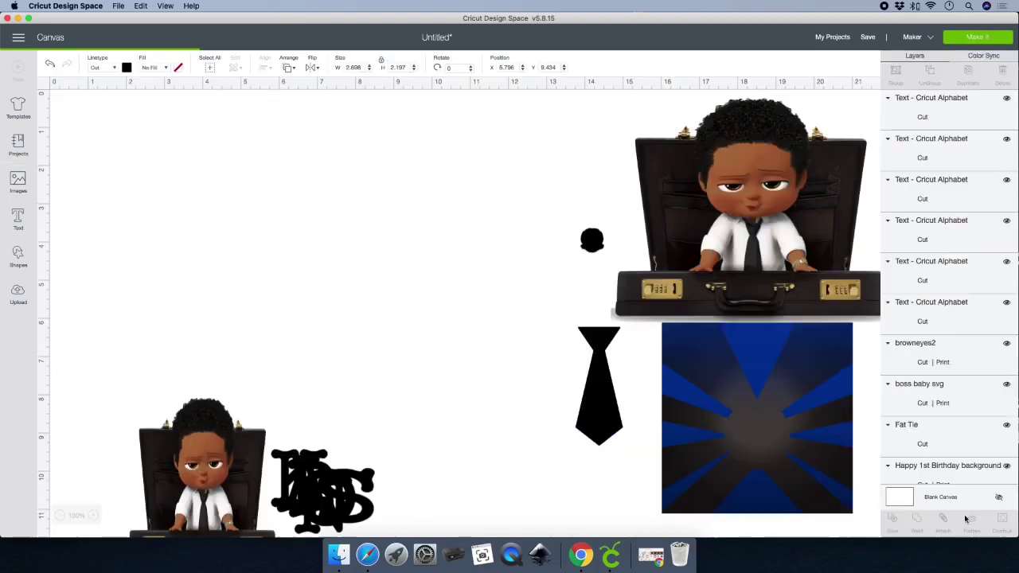
left_click_drag(188, 197, 319, 224)
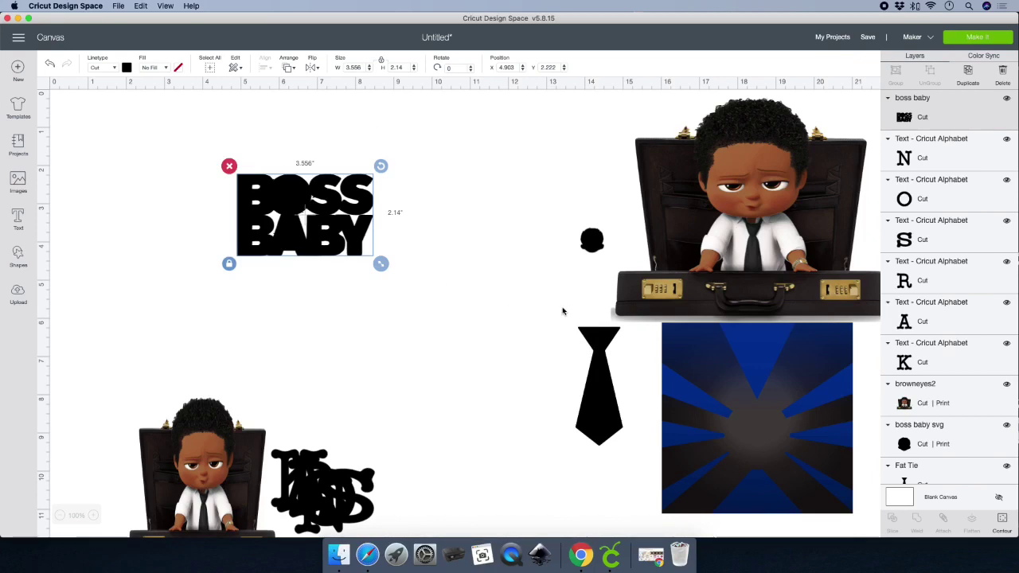
left_click(17, 182)
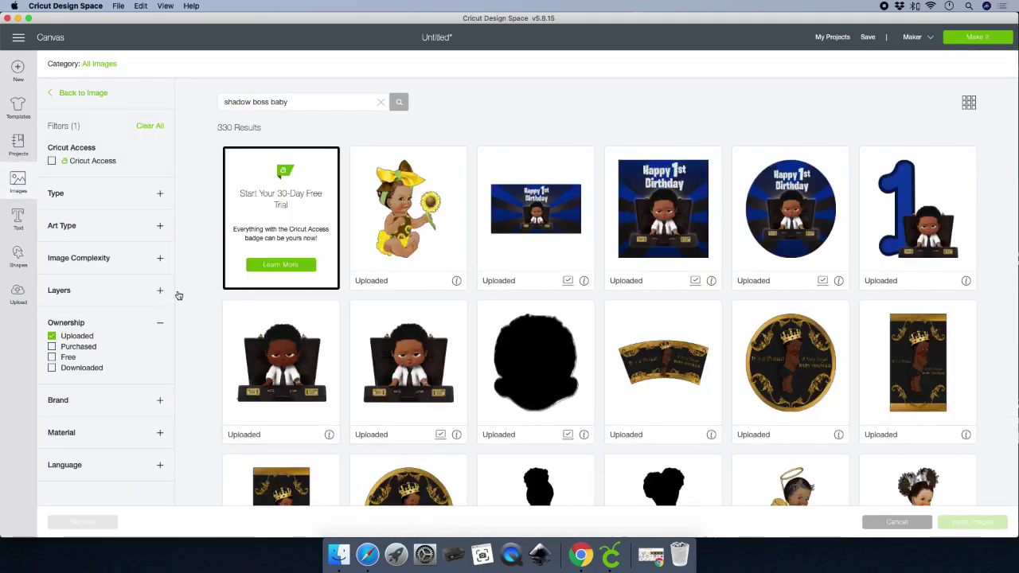
left_click(899, 522)
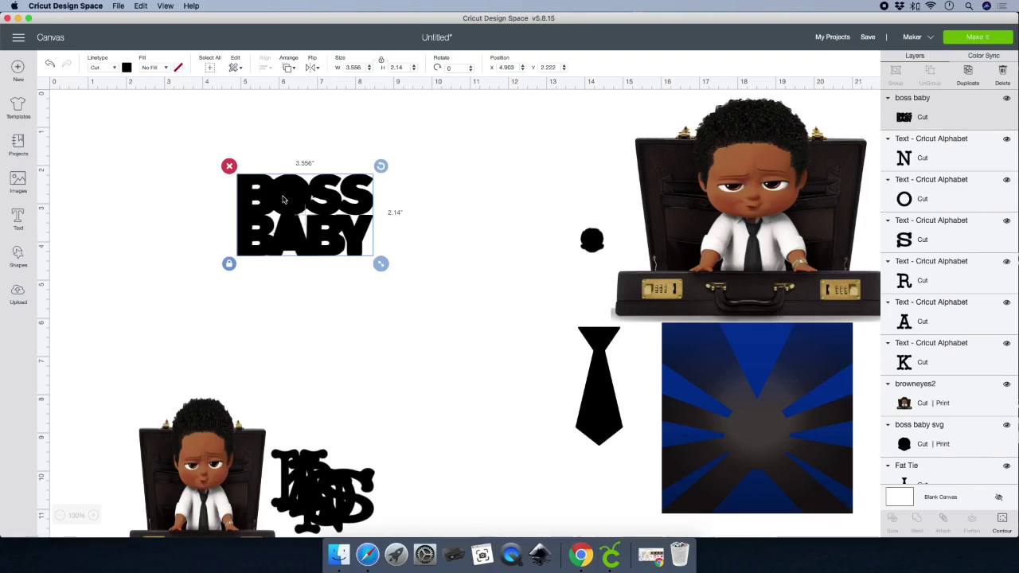
Resize the BOSS BABY lettering to 8.8 by 5 inches and move it to about X 2.4, Y 1.2 inches.
left_click_drag(363, 69, 304, 59)
type("8.8")
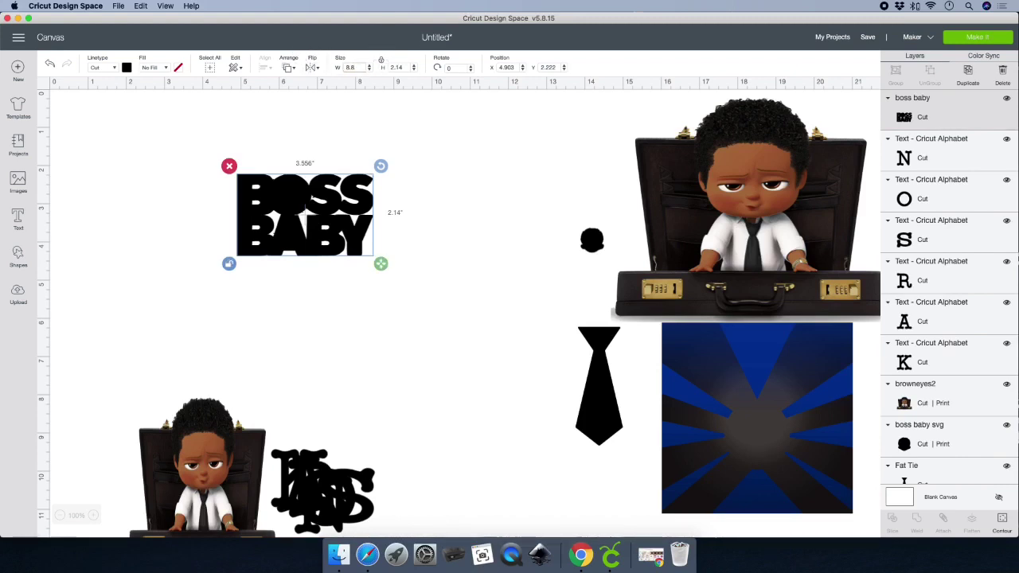
key("Tab")
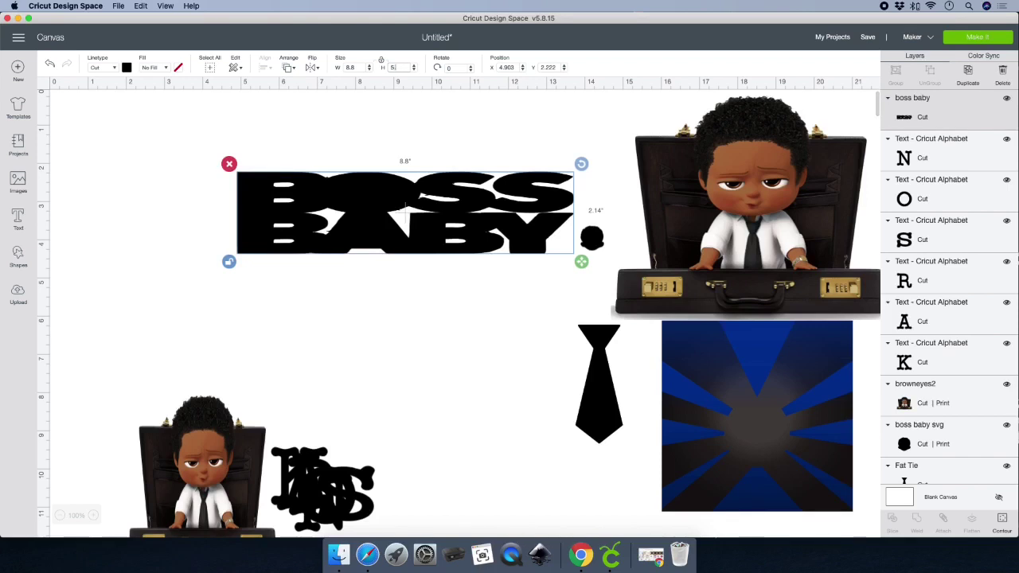
key("Return")
left_click_drag(477, 278, 391, 255)
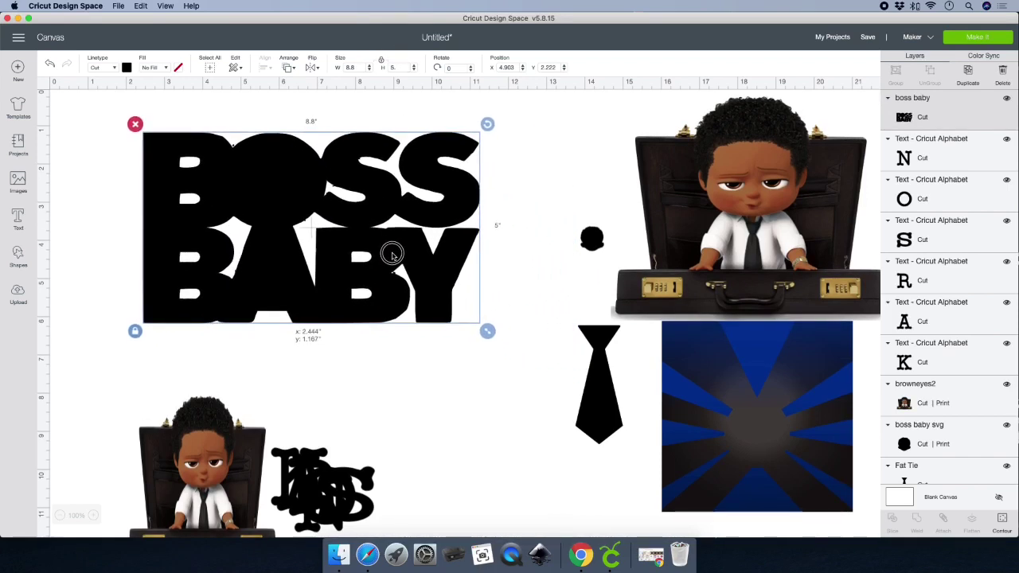
Move the baby head silhouette beside the BOSS BABY lettering and change its print fill from original artwork to solid white.
left_click(593, 241)
left_click_drag(593, 241, 576, 209)
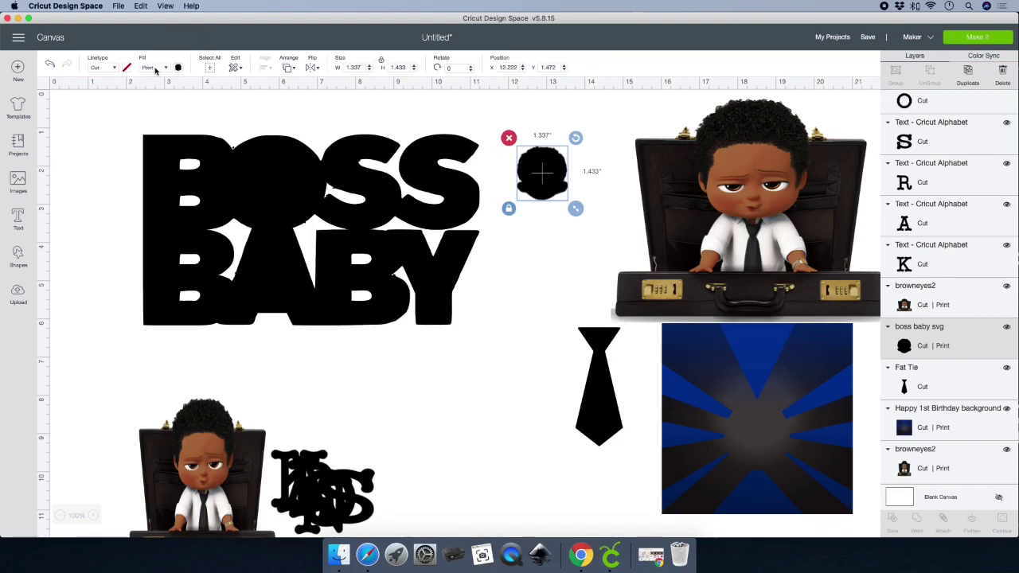
left_click(179, 68)
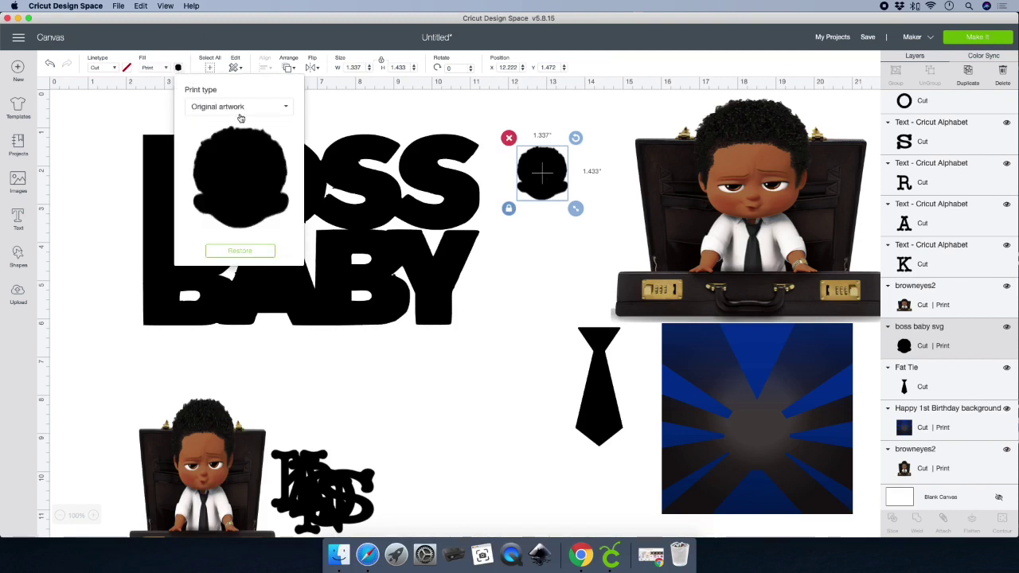
left_click(284, 107)
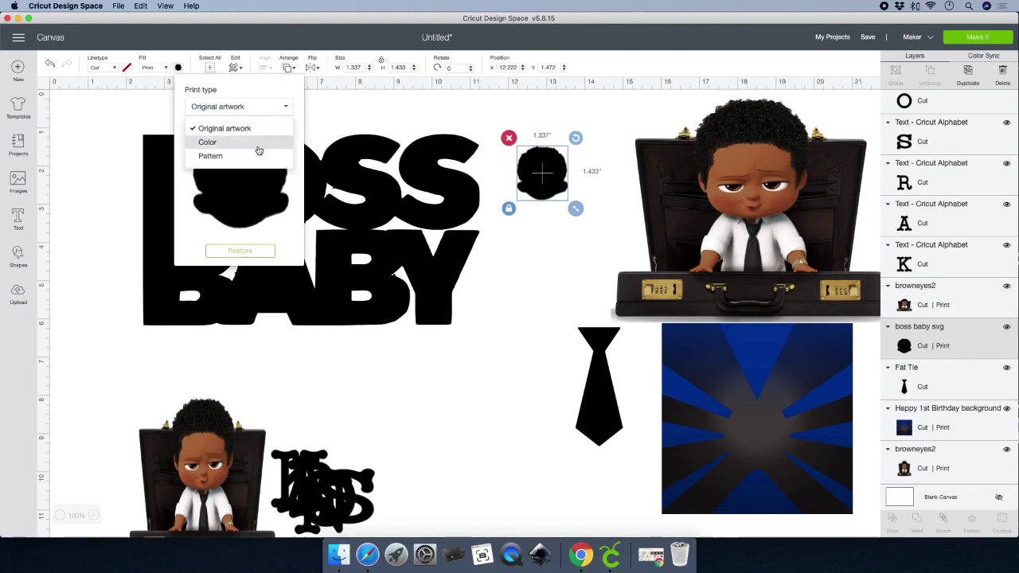
left_click(208, 142)
left_click(189, 184)
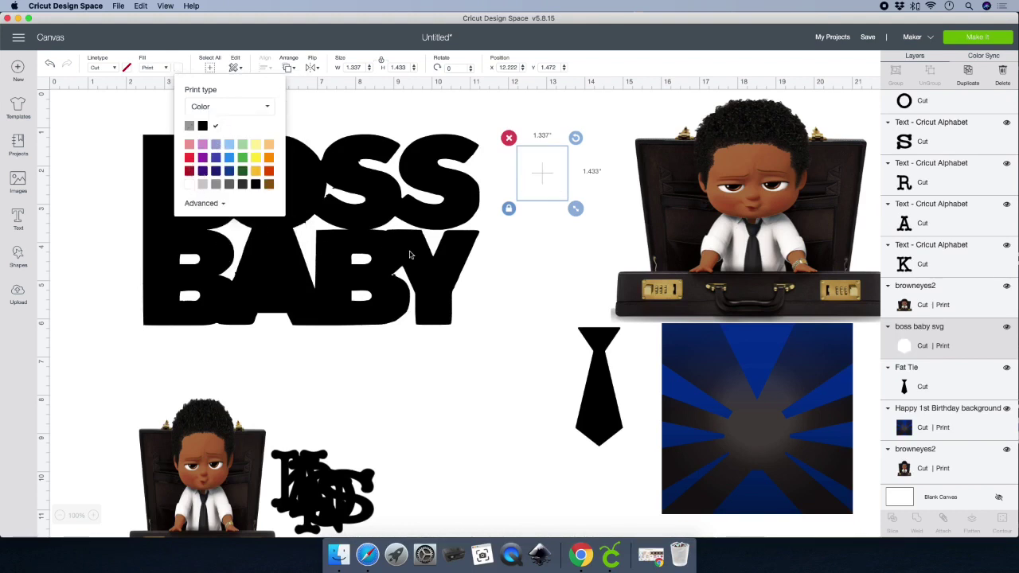
left_click(526, 266)
left_click(539, 168)
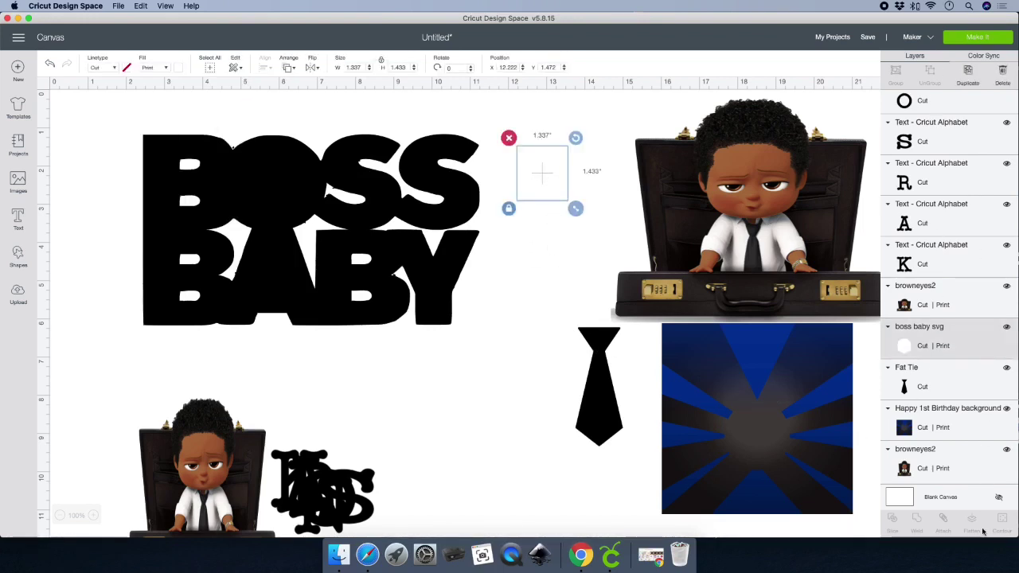
Change the blank canvas colour to grey.
left_click(908, 499)
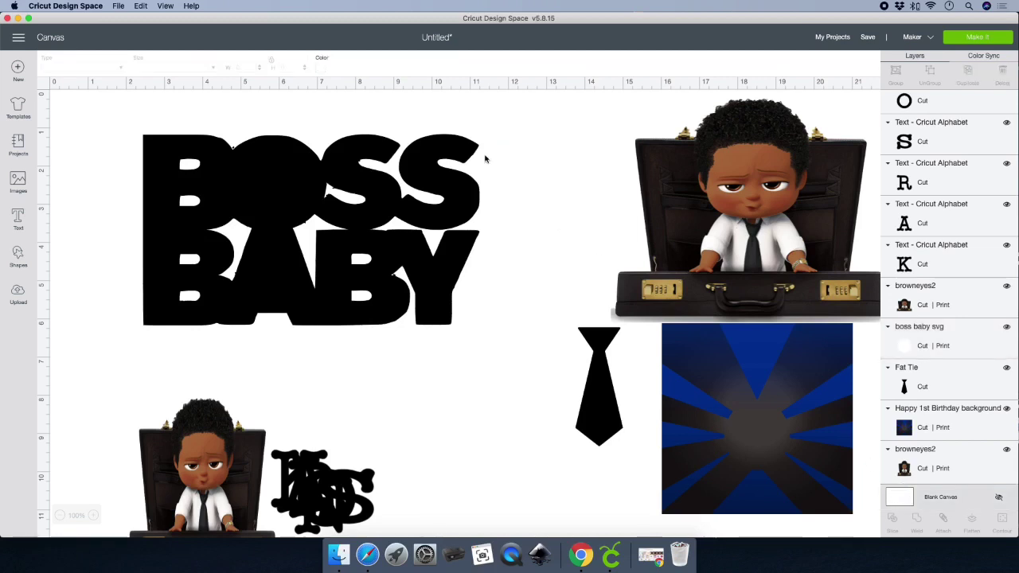
left_click(320, 66)
left_click(331, 106)
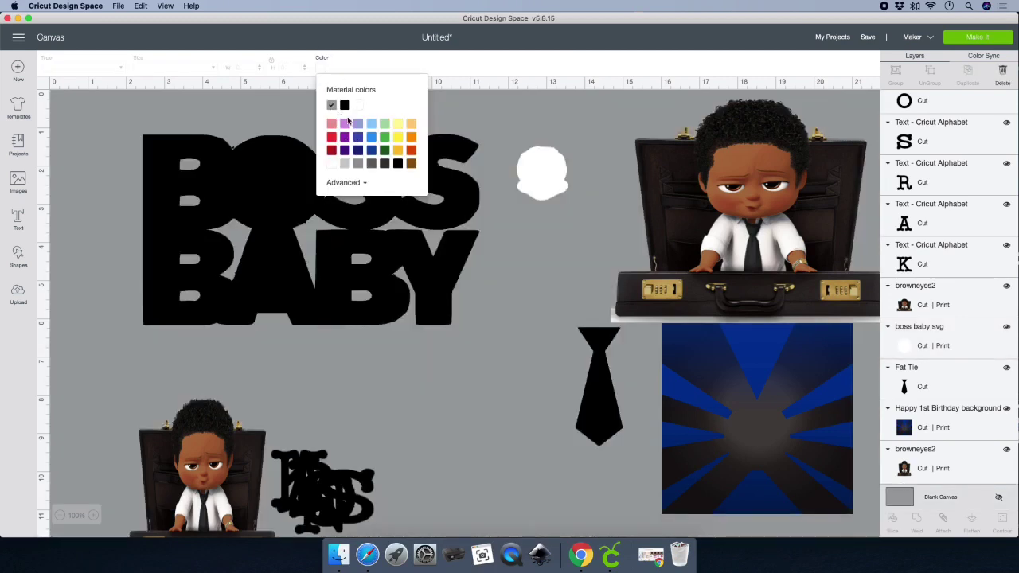
left_click(525, 278)
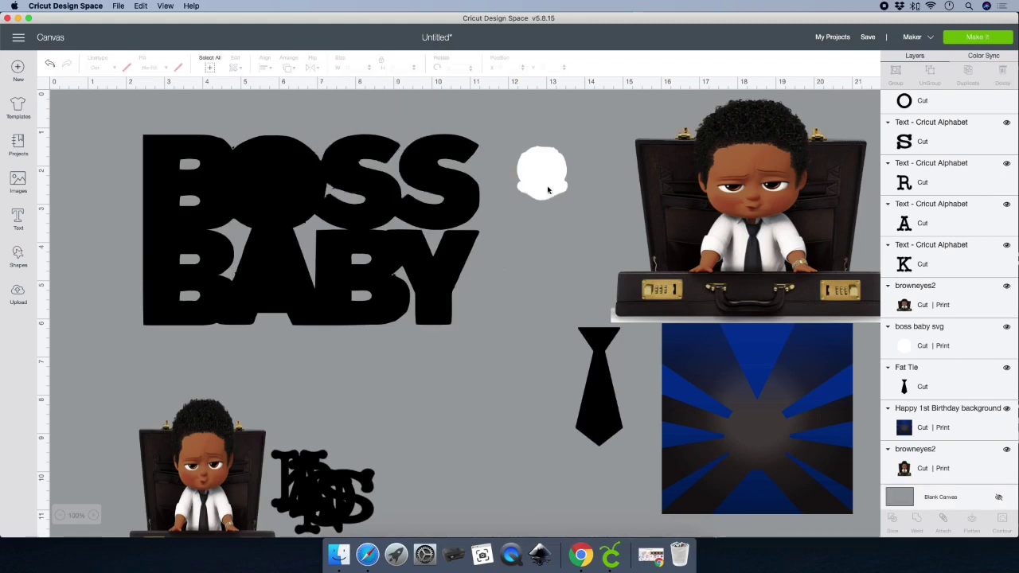
Move the white head silhouette onto the O of BOSS and bring it to the front.
left_click_drag(542, 185, 277, 192)
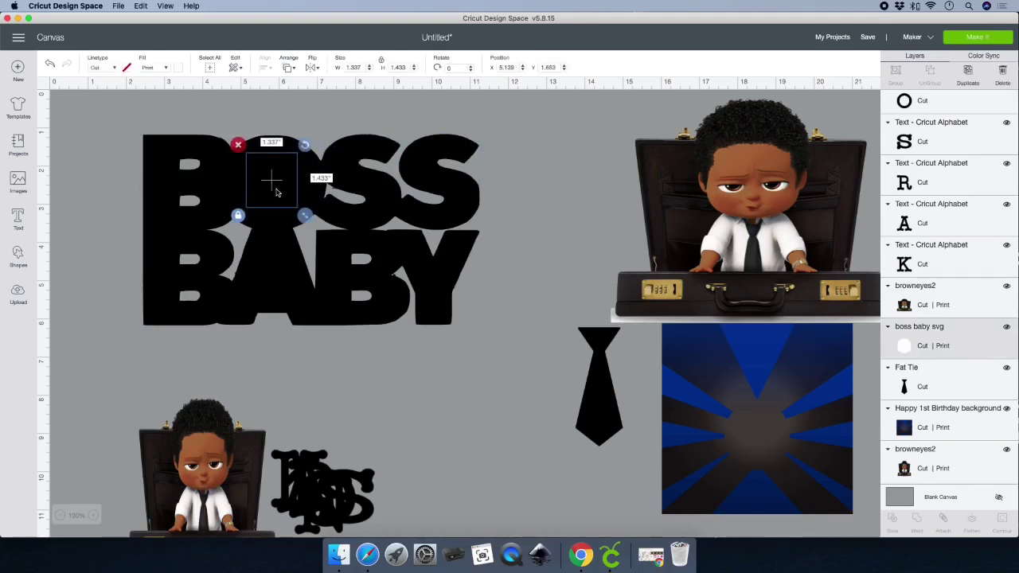
left_click(289, 68)
left_click(317, 131)
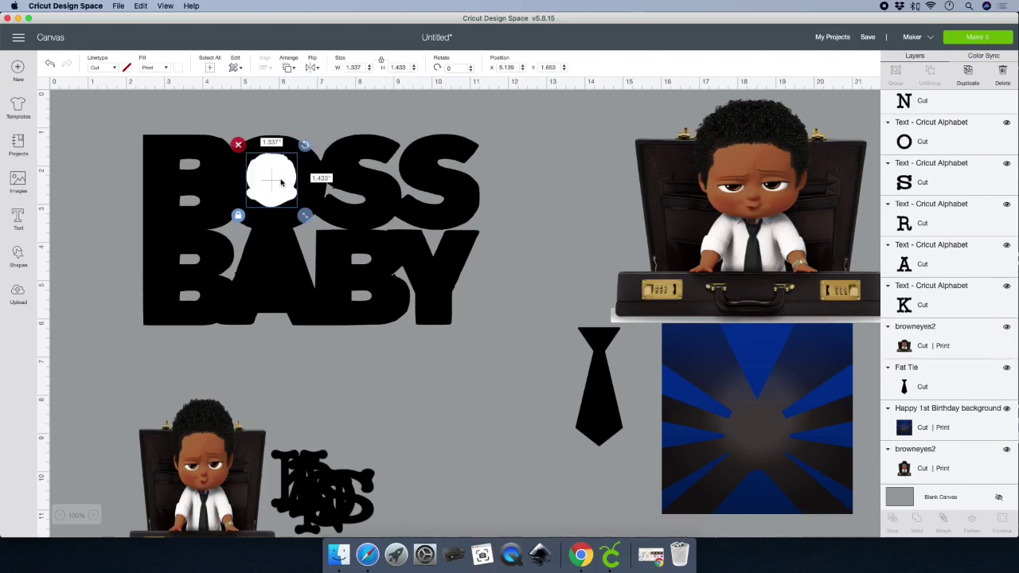
Enlarge the white head silhouette to about 1.38 by 1.48 inches and centre it on the O of BOSS.
left_click_drag(280, 183, 283, 183)
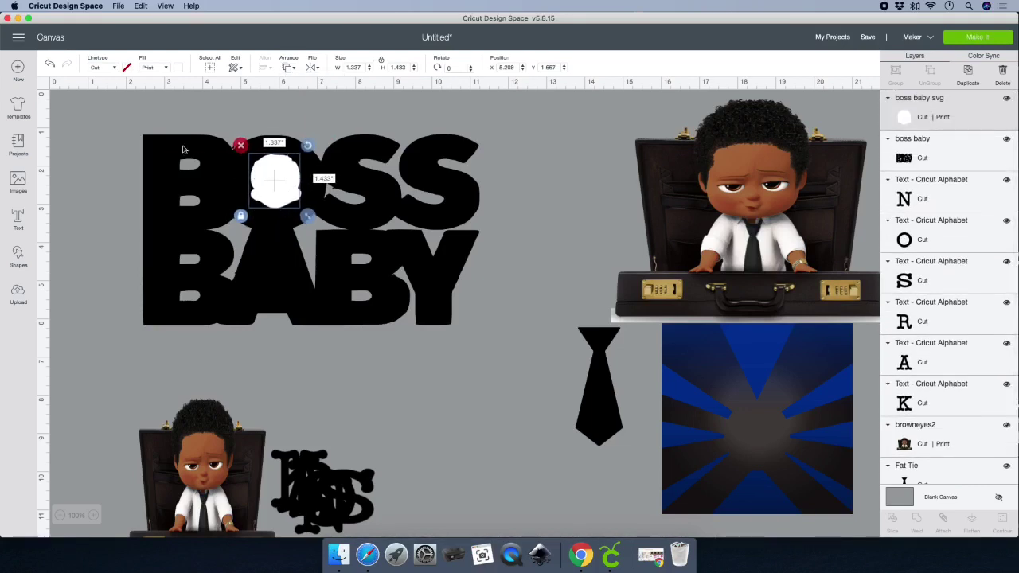
left_click(115, 139)
left_click(284, 190)
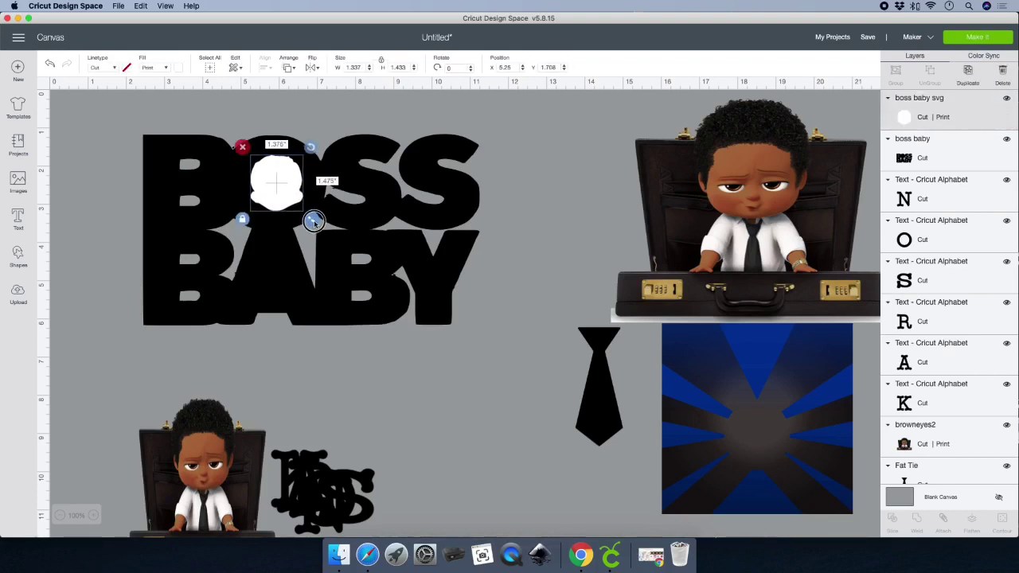
left_click_drag(279, 195, 273, 188)
left_click(128, 139)
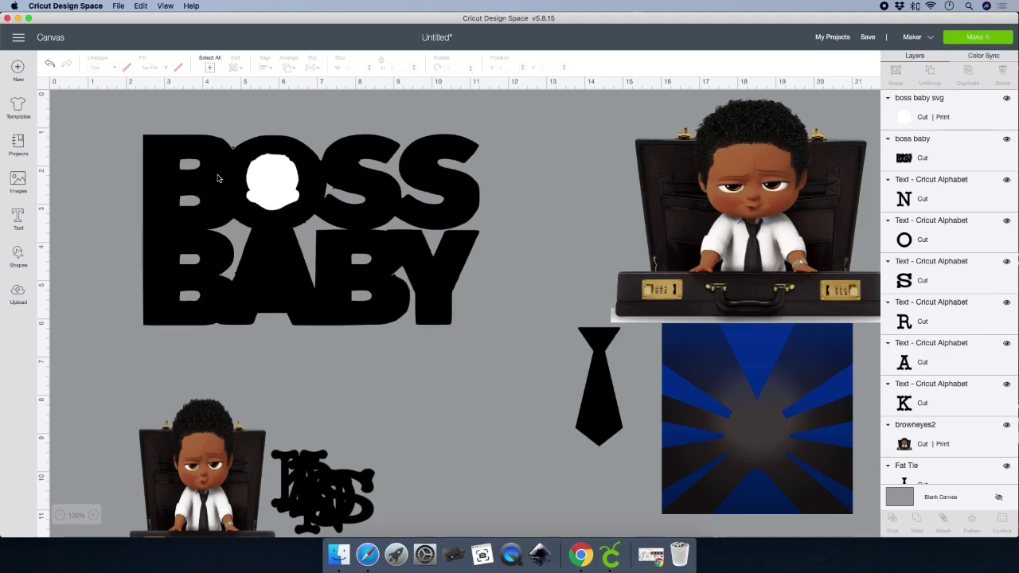
Slice the head silhouette out of the BOSS BABY lettering and delete the two cut-out head pieces.
left_click_drag(103, 115, 466, 344)
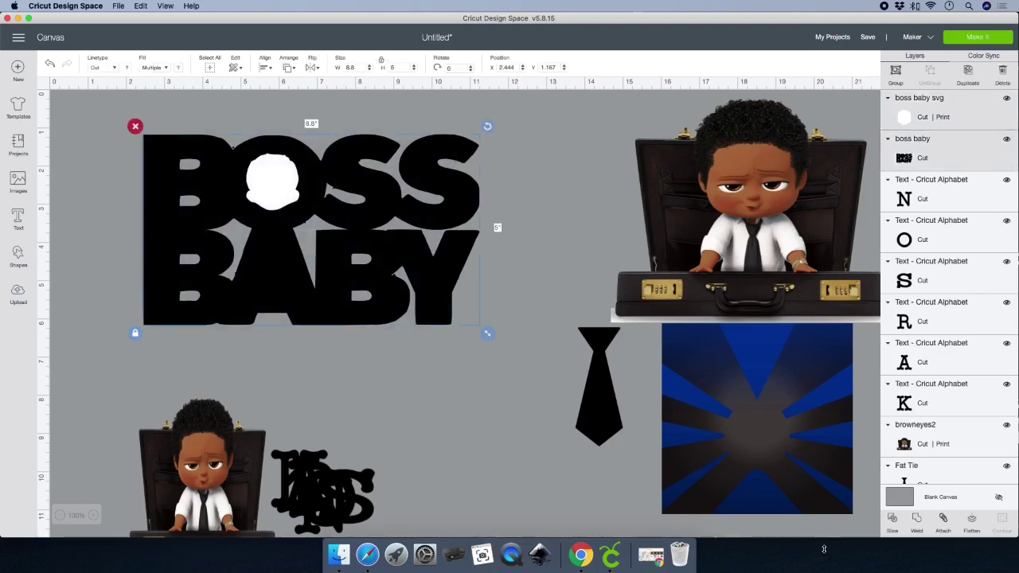
left_click(894, 520)
left_click_drag(268, 179, 528, 196)
key("Delete")
left_click_drag(278, 206, 549, 207)
key("Delete")
Move the black tie closer to the BOSS BABY lettering and change its material colour to white.
left_click_drag(607, 416, 538, 378)
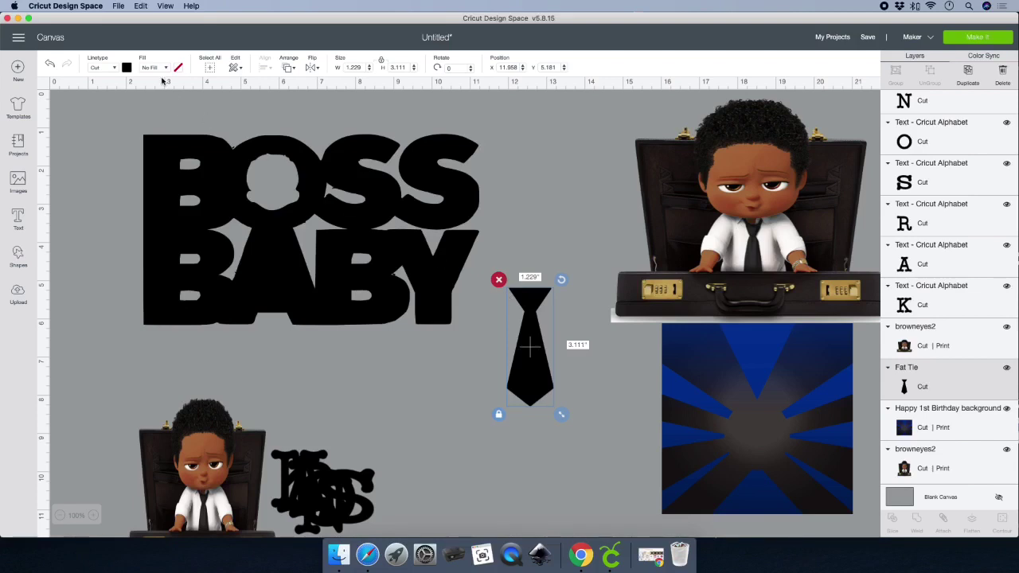
left_click(126, 68)
left_click(139, 164)
Place the white tie on the A of BABY, bring it to the front and shrink it to about 0.76 by 1.93 inches.
left_click_drag(532, 382, 277, 309)
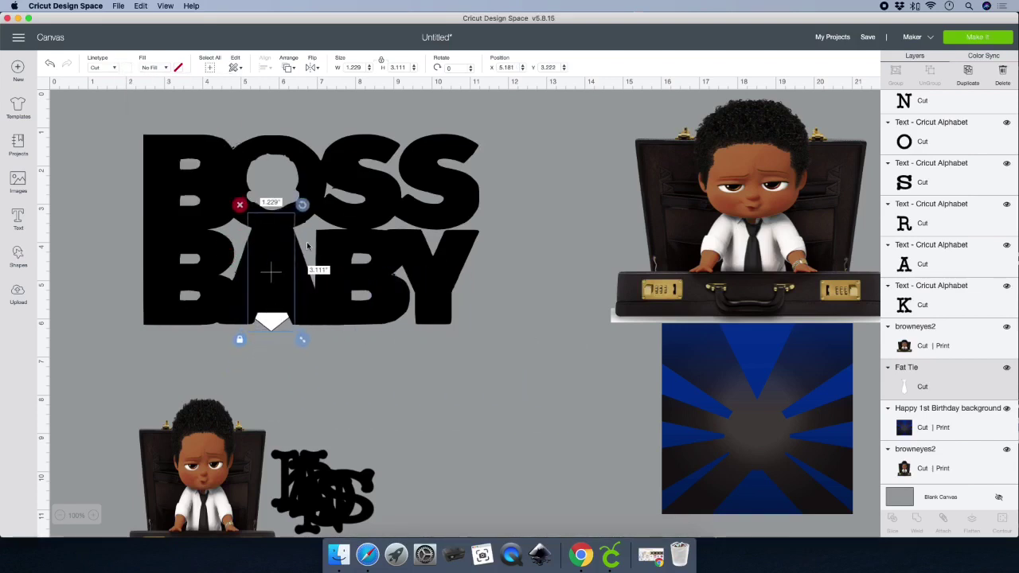
left_click(290, 69)
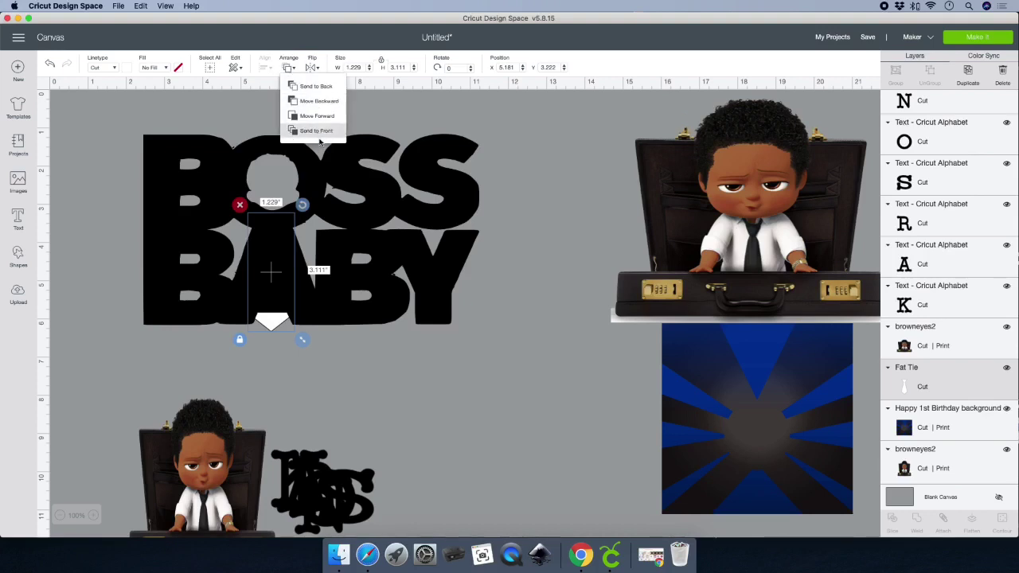
left_click(319, 140)
left_click_drag(302, 340, 286, 298)
left_click_drag(269, 267, 273, 289)
left_click(333, 364)
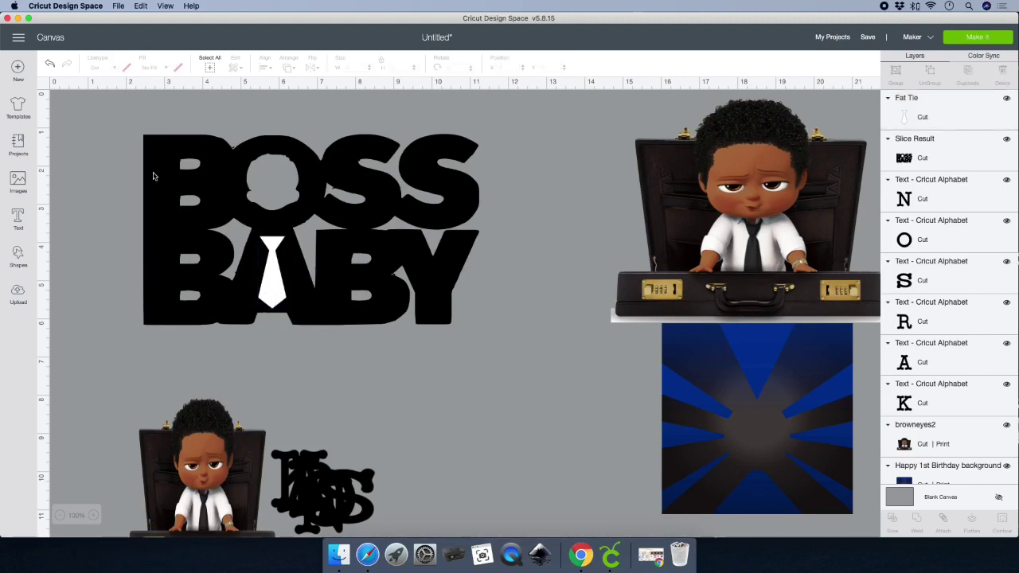
Slice the tie out of the BOSS BABY lettering and delete the leftover white and black tie pieces.
left_click_drag(113, 118, 484, 355)
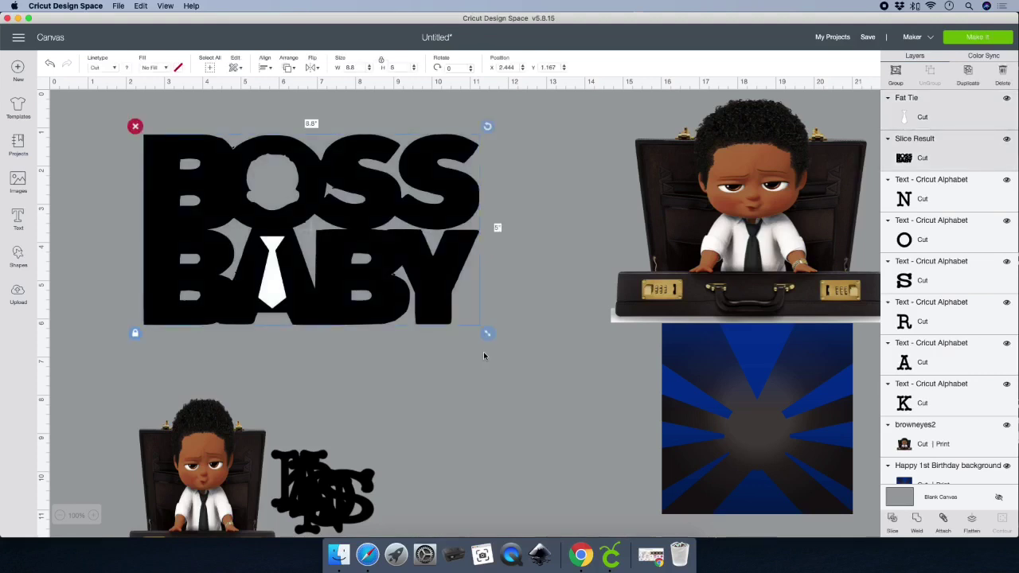
left_click(894, 521)
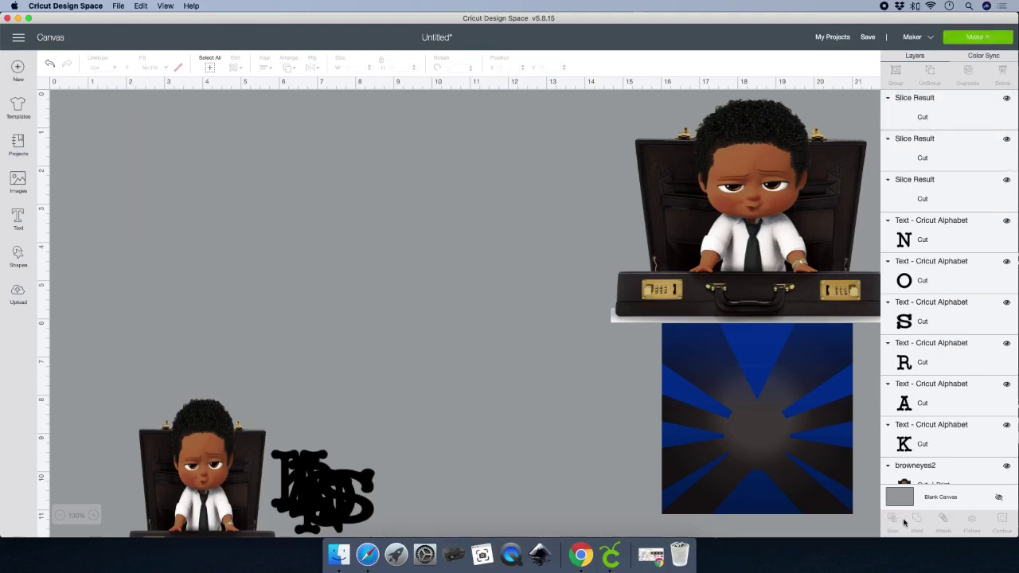
left_click_drag(273, 280, 523, 379)
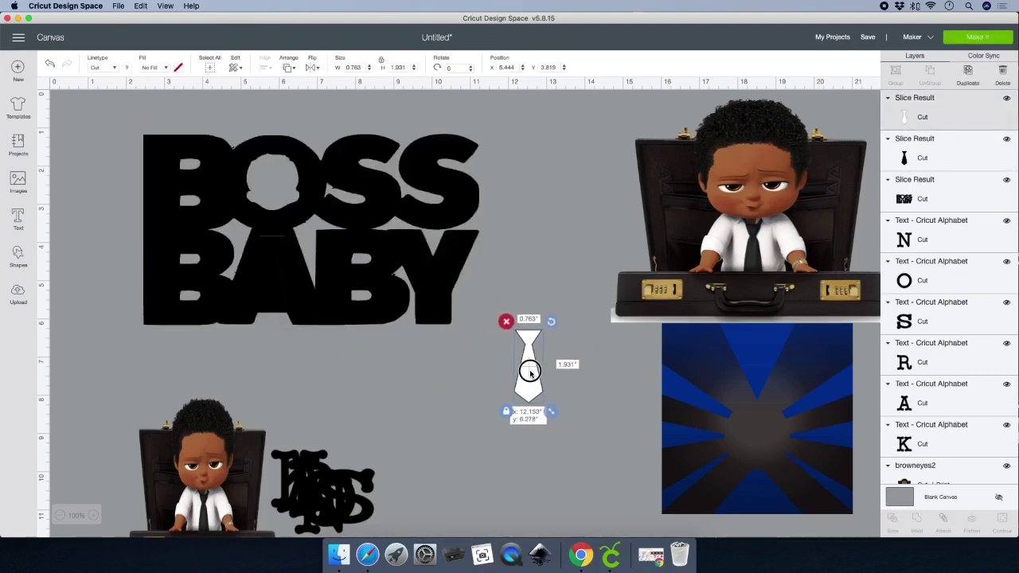
left_click_drag(272, 279, 529, 360)
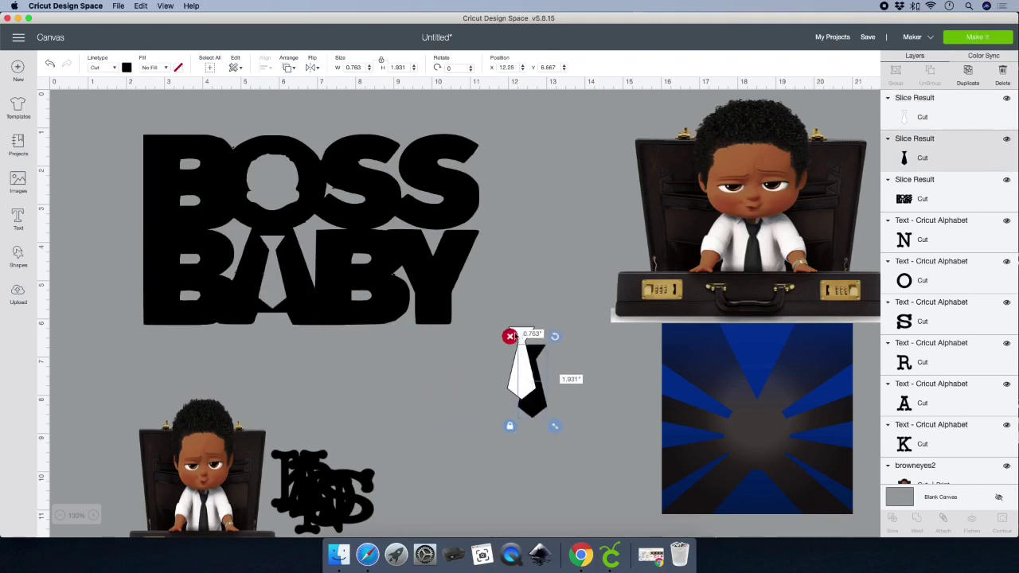
left_click(506, 338)
left_click(523, 338)
left_click(498, 316)
Change the BOSS BABY lettering's material colour to blue and set its fill to Print.
left_click(456, 231)
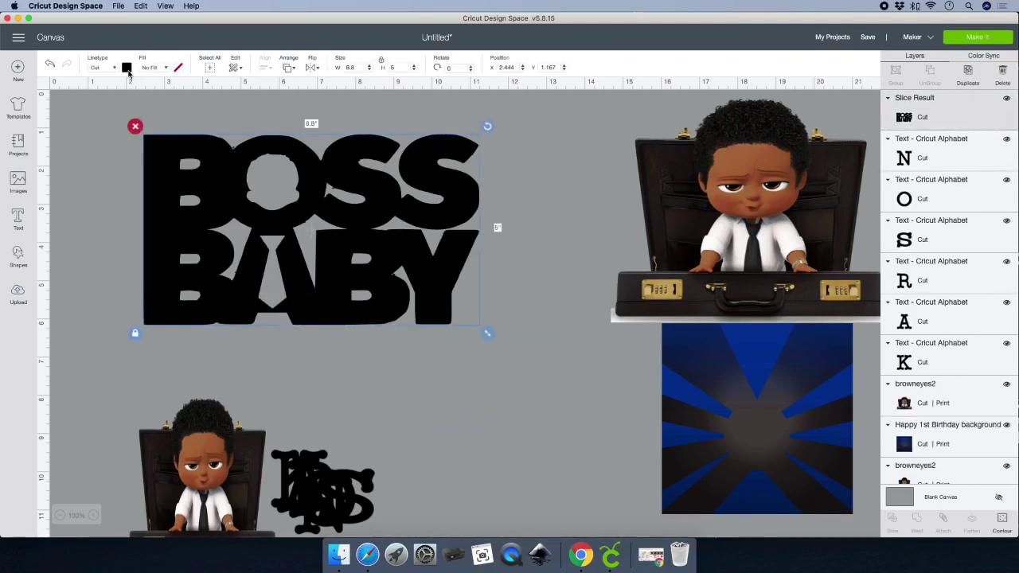
left_click(127, 68)
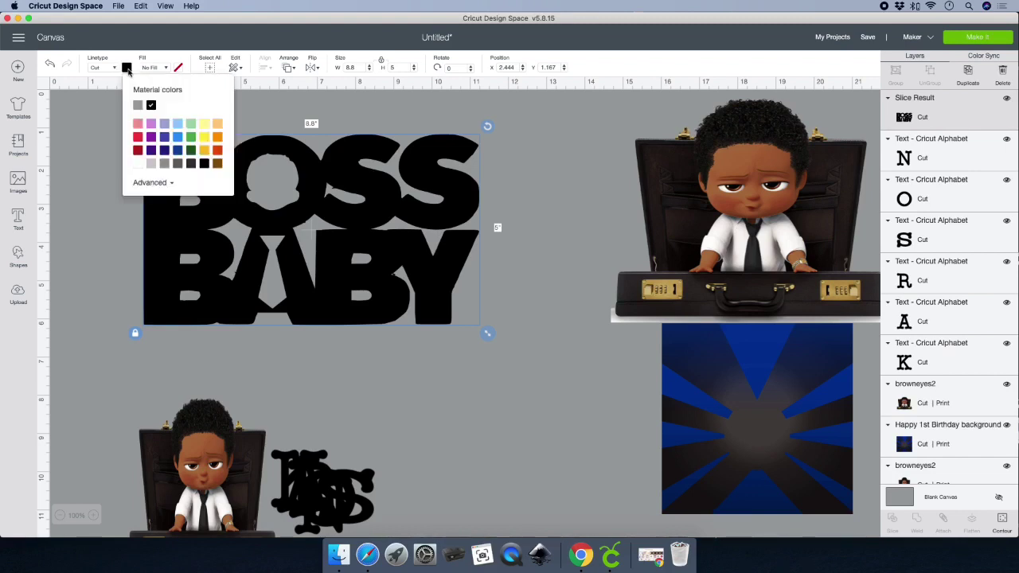
left_click(177, 137)
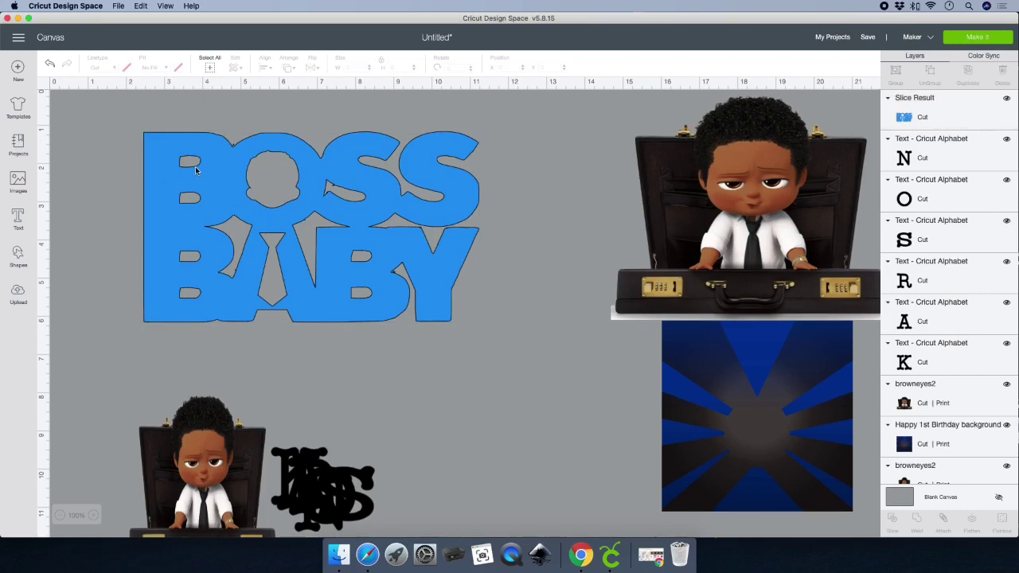
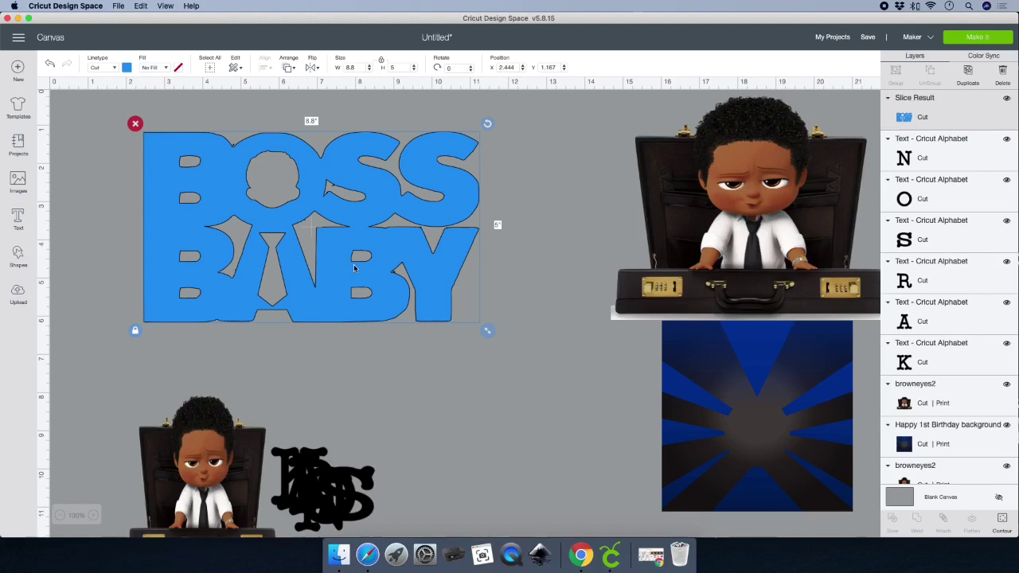
left_click_drag(353, 221, 343, 220)
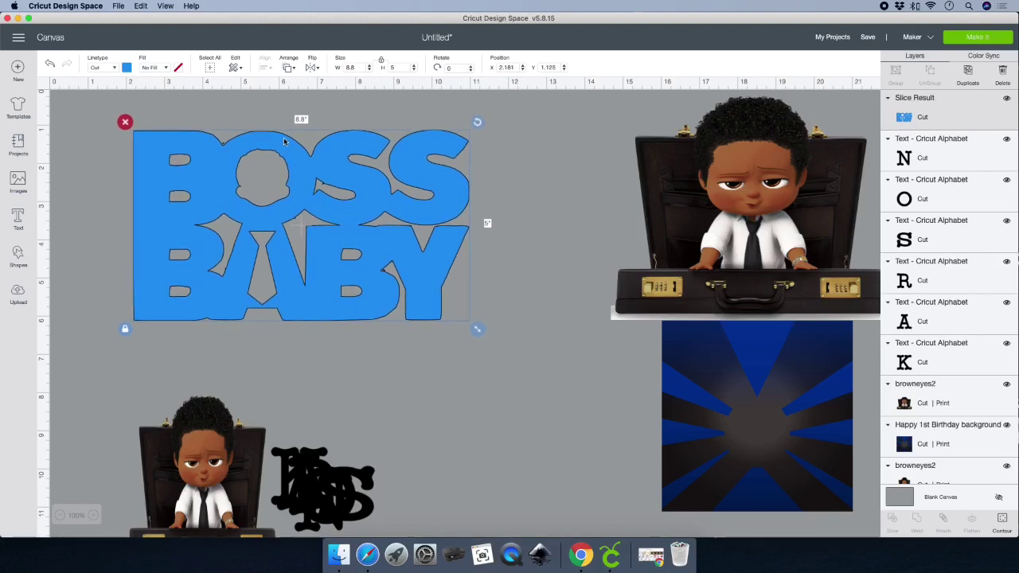
left_click(153, 69)
left_click(164, 99)
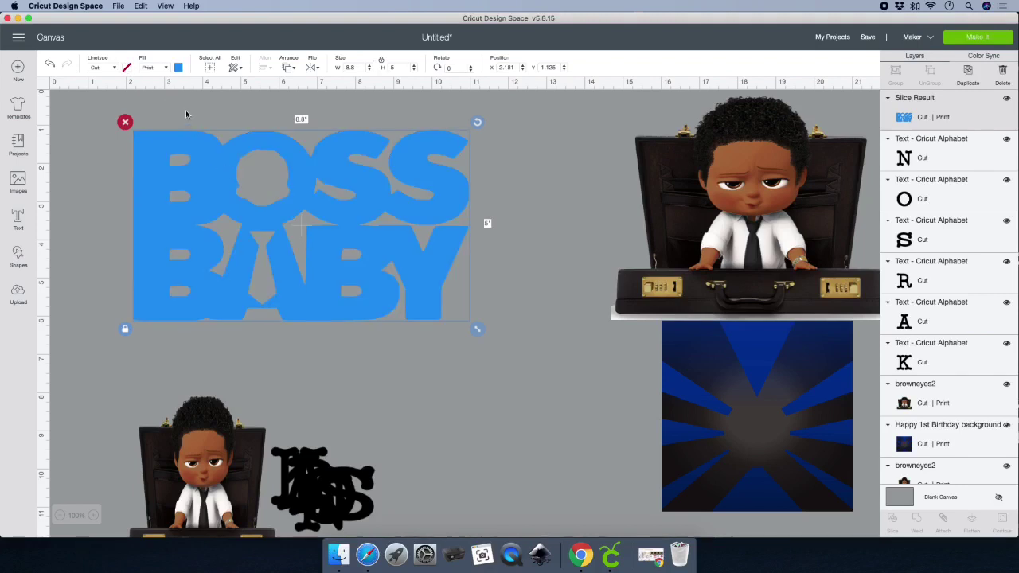
left_click(114, 103)
Move the blue lettering and the large briefcase baby out of the way and bring the blue starburst background into the cleared canvas area.
left_click(289, 213)
left_click_drag(315, 210, 571, 544)
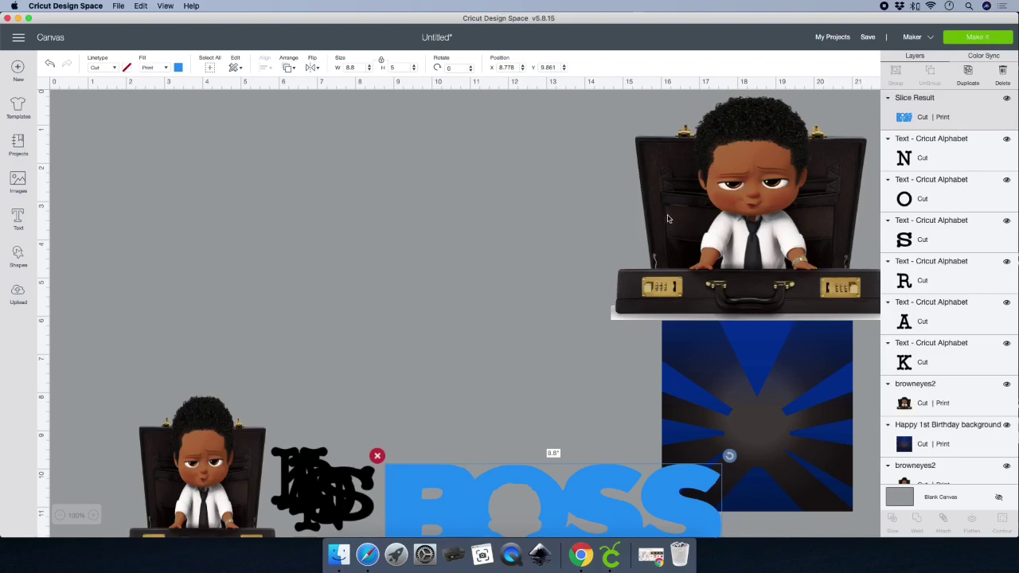
left_click_drag(668, 219, 623, 226)
mouse_move(226, 439)
left_mouse_down()
mouse_move(236, 294)
mouse_move(230, 437)
mouse_move(239, 450)
left_mouse_up()
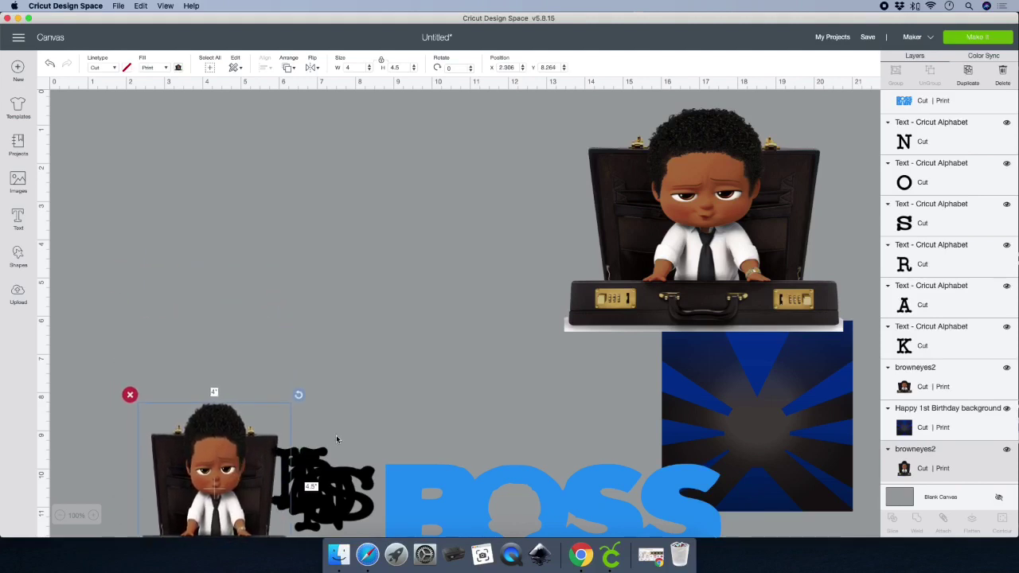
left_click_drag(719, 189, 882, 162)
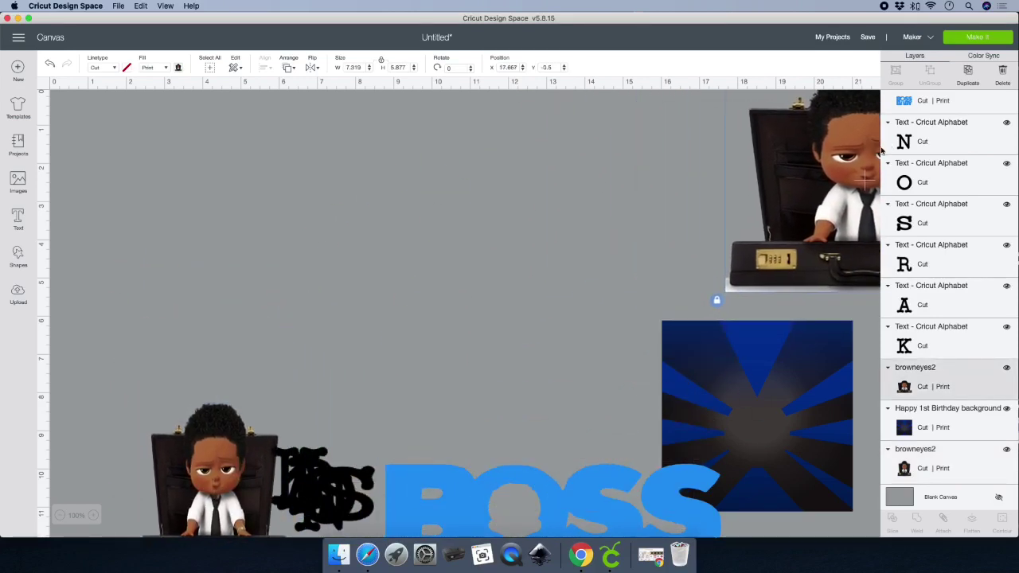
left_click_drag(772, 384, 432, 237)
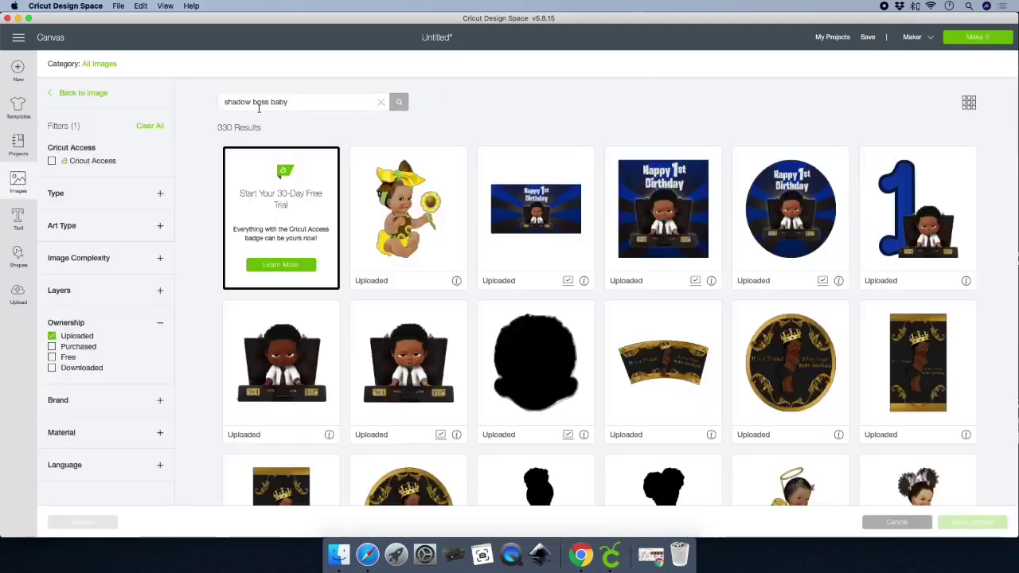
Search all images for "tie" without the Uploaded filter, insert the black Fat Tie and move it to about X 20.9, Y 6.9 inches.
triple_click(296, 102)
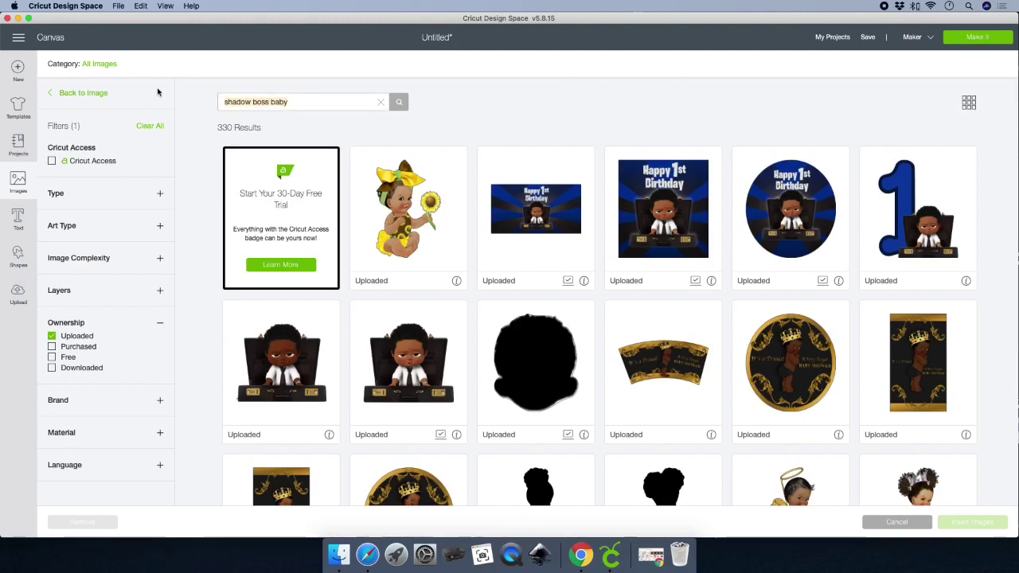
type("tie")
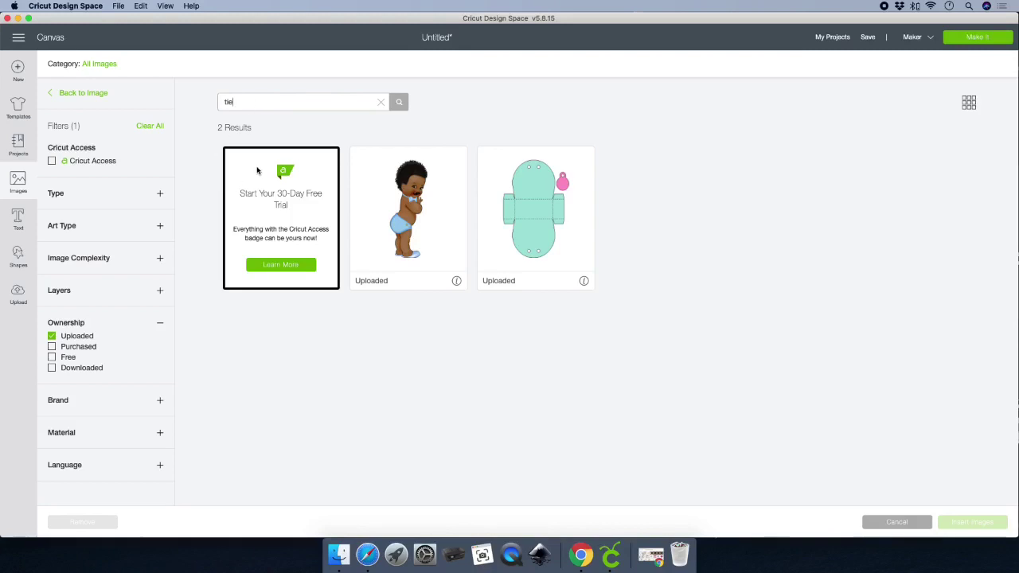
left_click(52, 336)
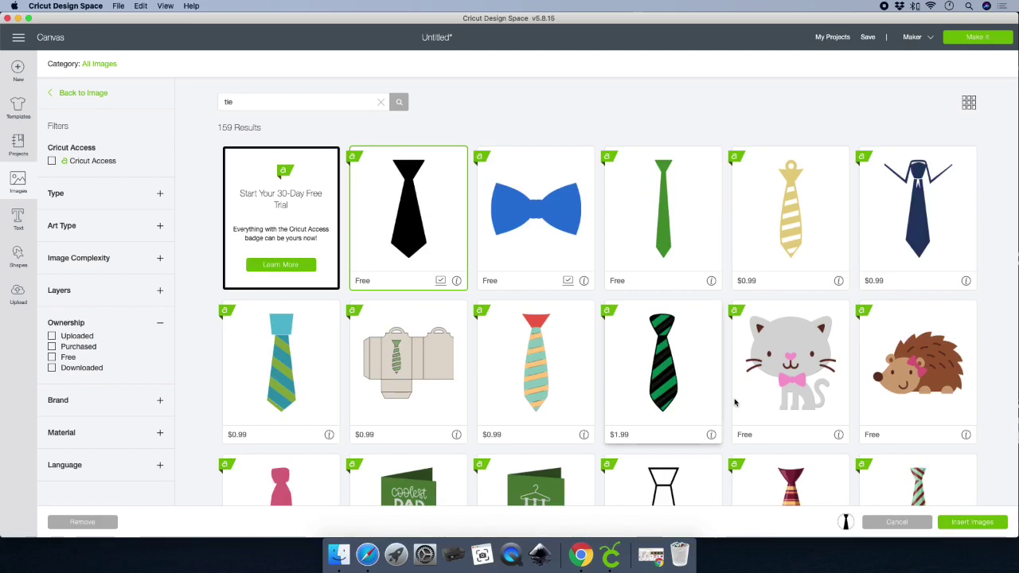
left_click(967, 522)
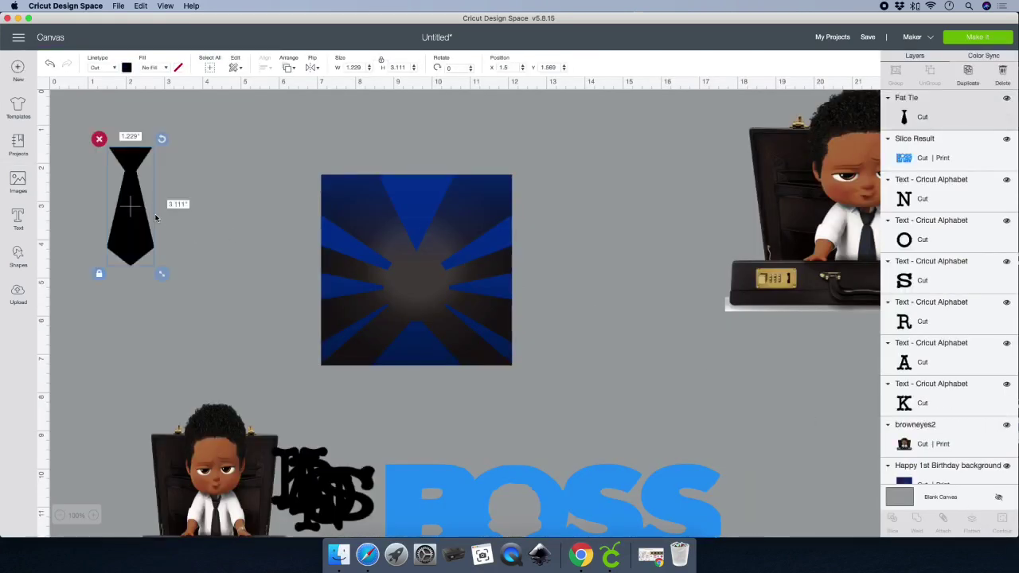
left_click_drag(156, 217, 785, 396)
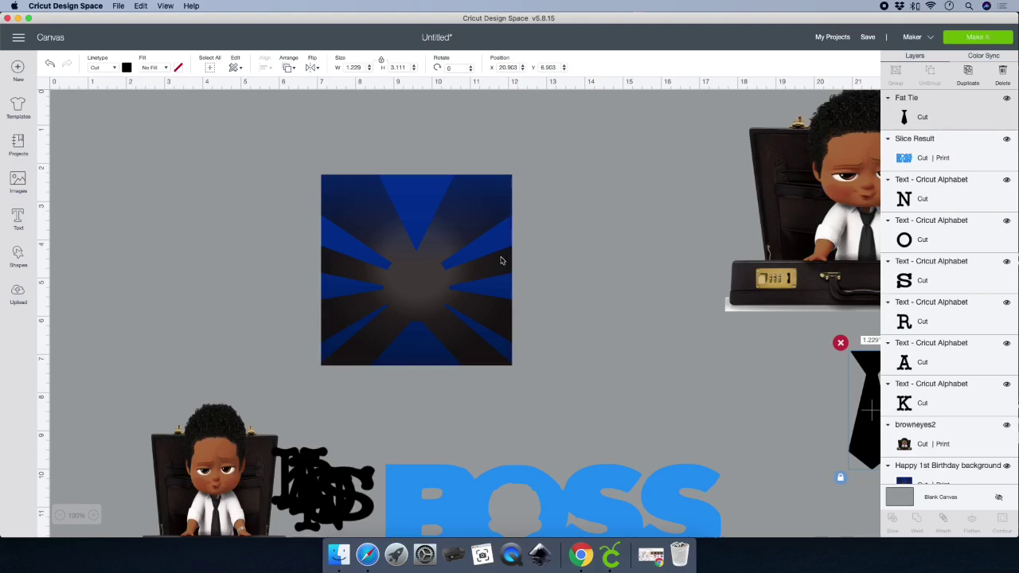
Duplicate the starburst background, set one copy aside over the large baby image and move the other to about X 3.5, Y 1.6 inches.
left_click_drag(451, 260, 605, 253)
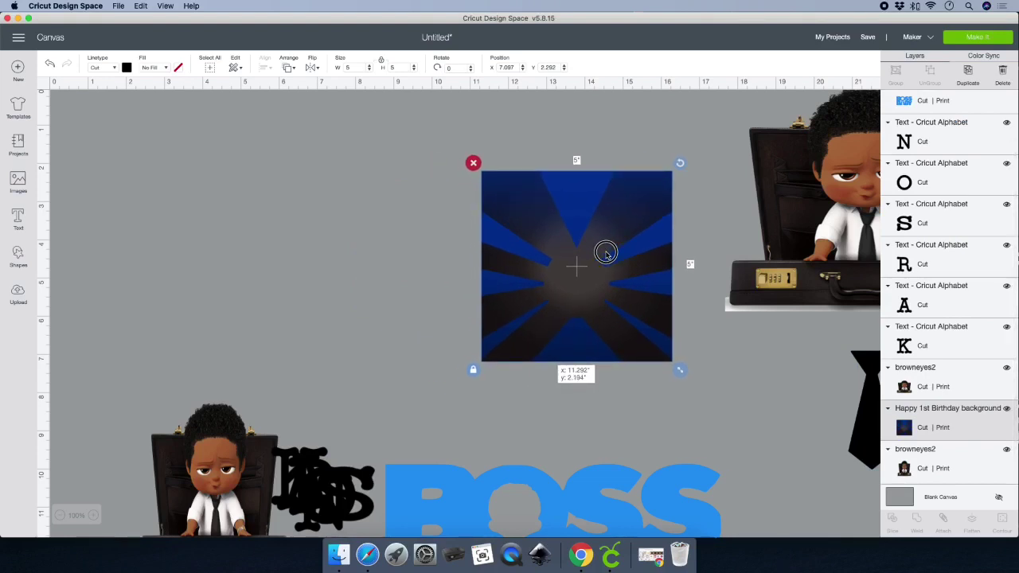
left_click_drag(606, 253, 605, 254)
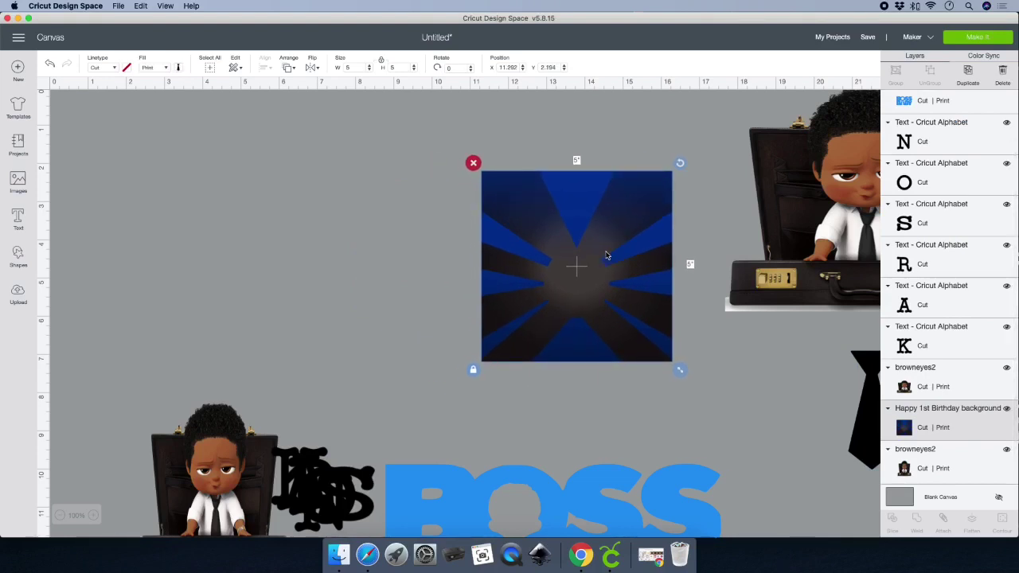
left_click(960, 93)
left_click_drag(596, 284, 783, 199)
left_click_drag(573, 298, 273, 273)
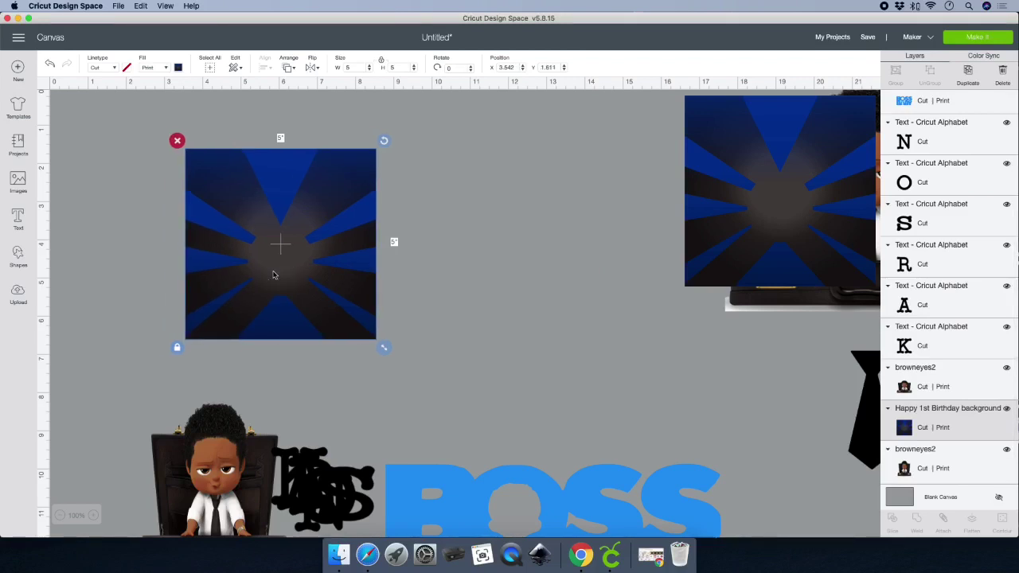
Resize the starburst background in the open canvas area to 6 by 3.3 inches without keeping its proportions and shift it slightly.
left_click(381, 63)
left_click_drag(384, 347, 422, 347)
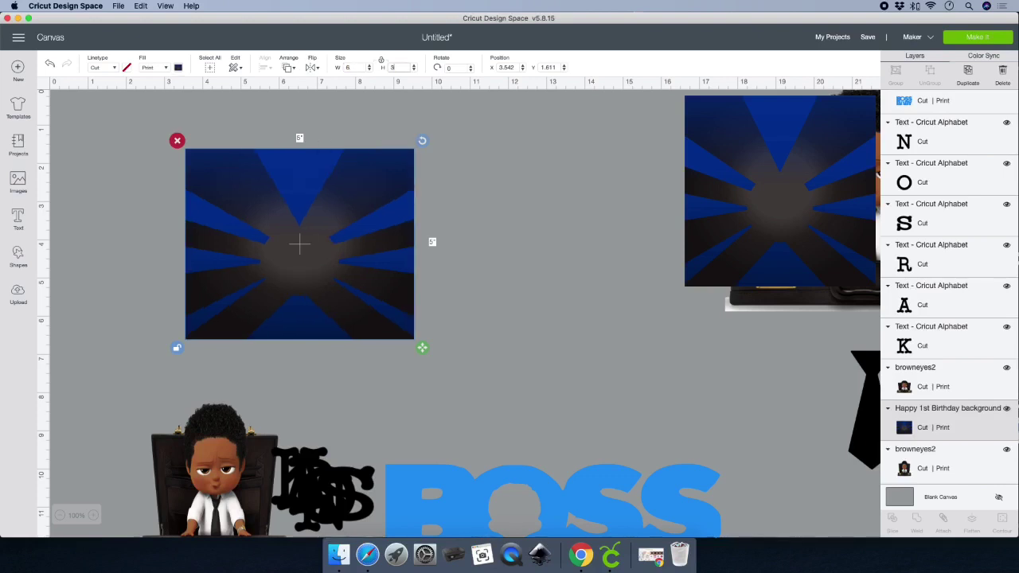
left_click(382, 62)
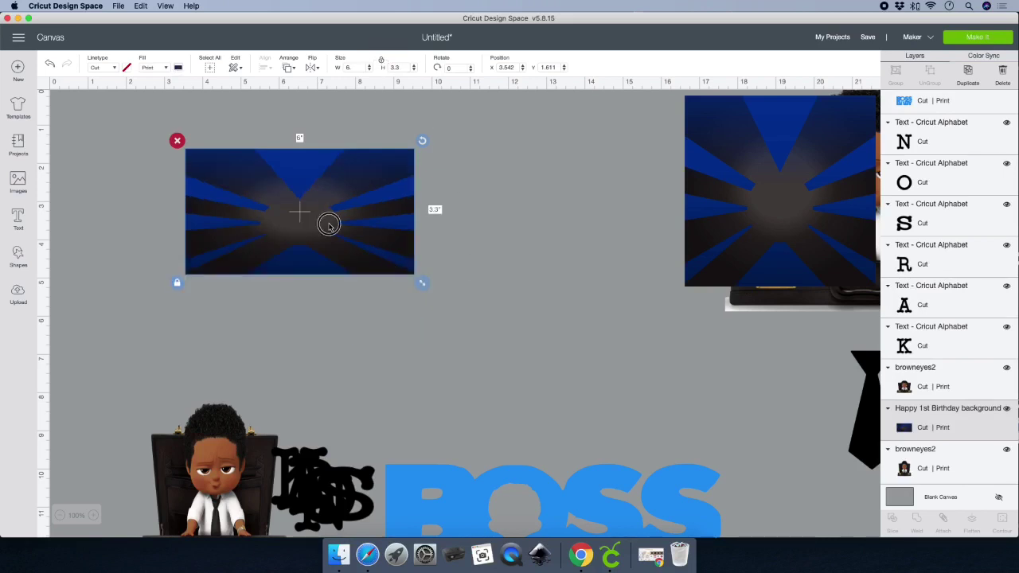
left_click_drag(328, 223, 348, 258)
Duplicate the large briefcase baby, set the copy aside, shrink the other to about 2.5 by 2 inches and place it over the rectangular background's upper edge.
left_click_drag(757, 299, 505, 367)
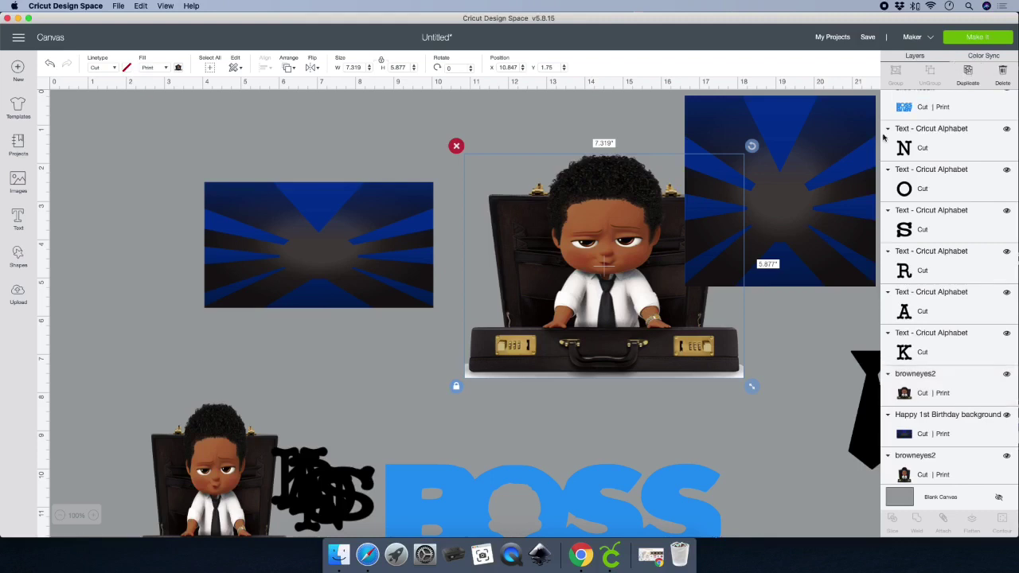
left_click_drag(583, 252, 787, 390)
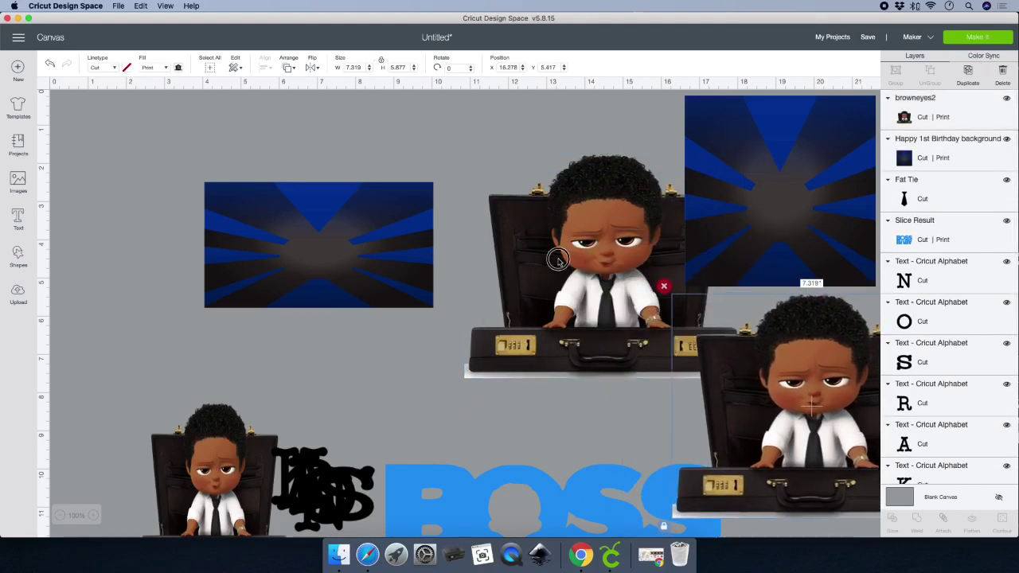
left_click_drag(499, 181, 317, 179)
left_click_drag(564, 378, 387, 271)
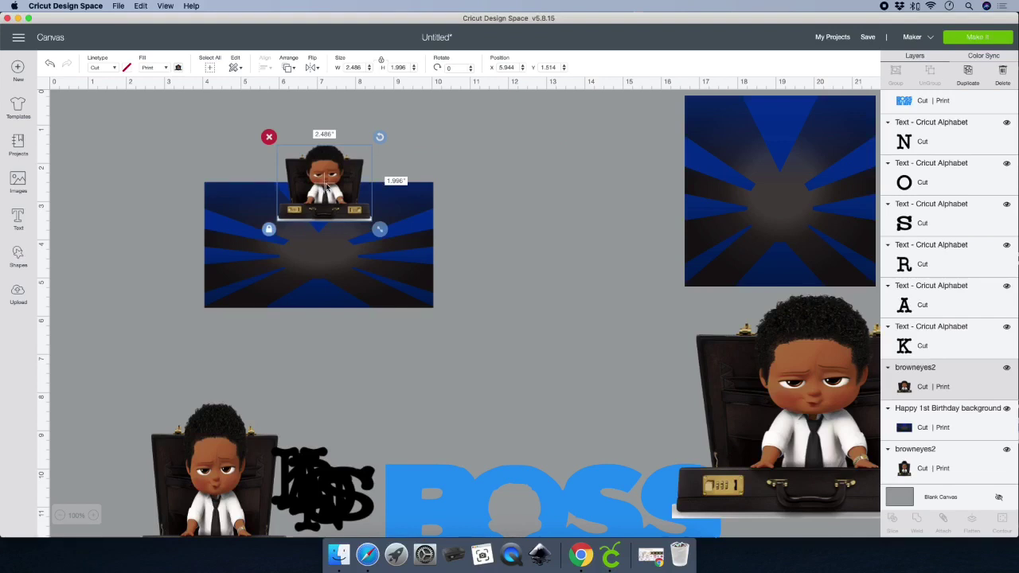
Move the small briefcase baby to the rectangular background's lower edge and shrink it to about 2.4 by 2 inches.
left_click_drag(326, 185, 318, 271)
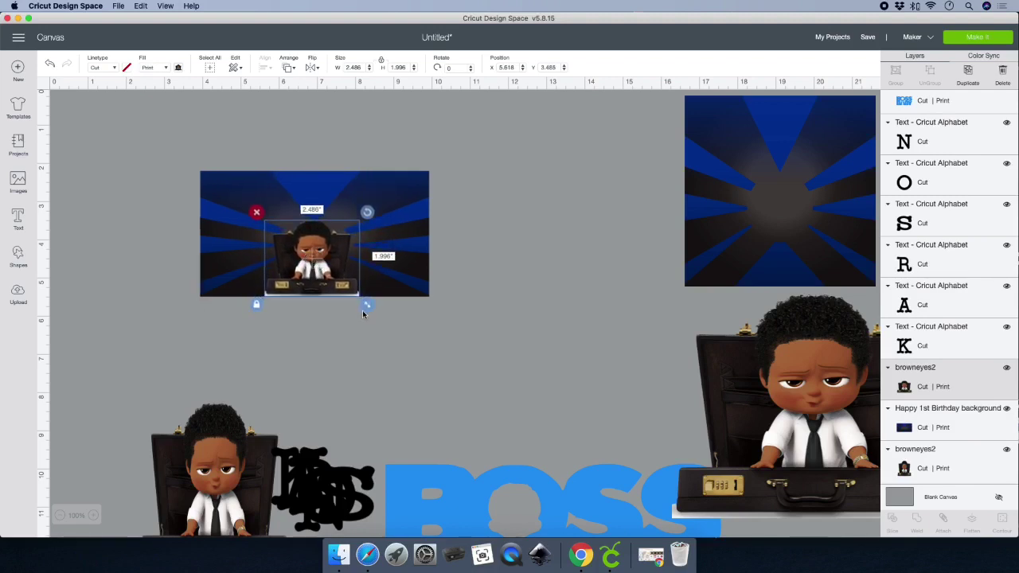
left_click_drag(370, 306, 364, 303)
left_click_drag(318, 257, 319, 256)
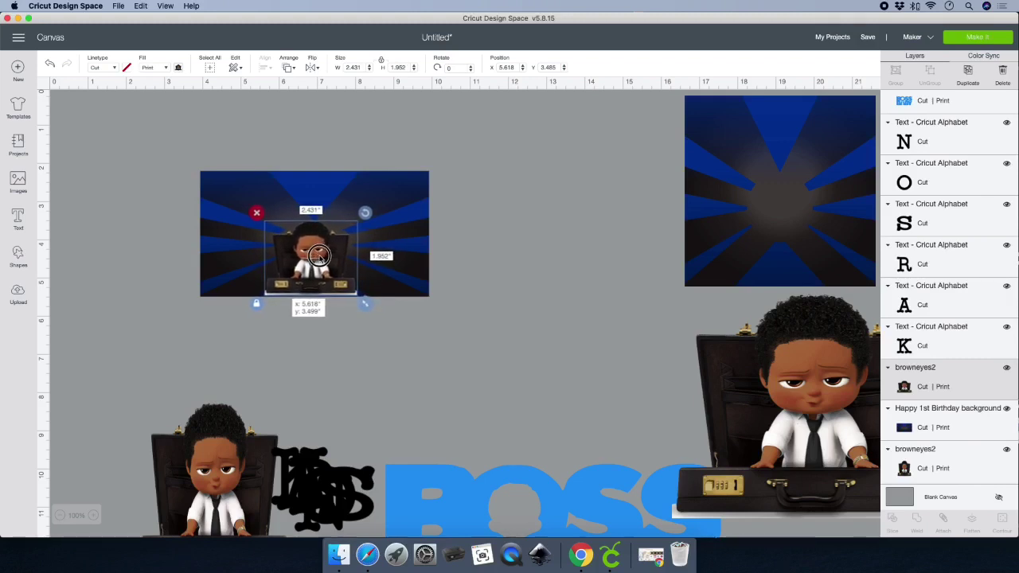
left_click(144, 341)
Add a text object reading "Happy 1st Birthday", with "Birthday" on a second line.
left_click(18, 217)
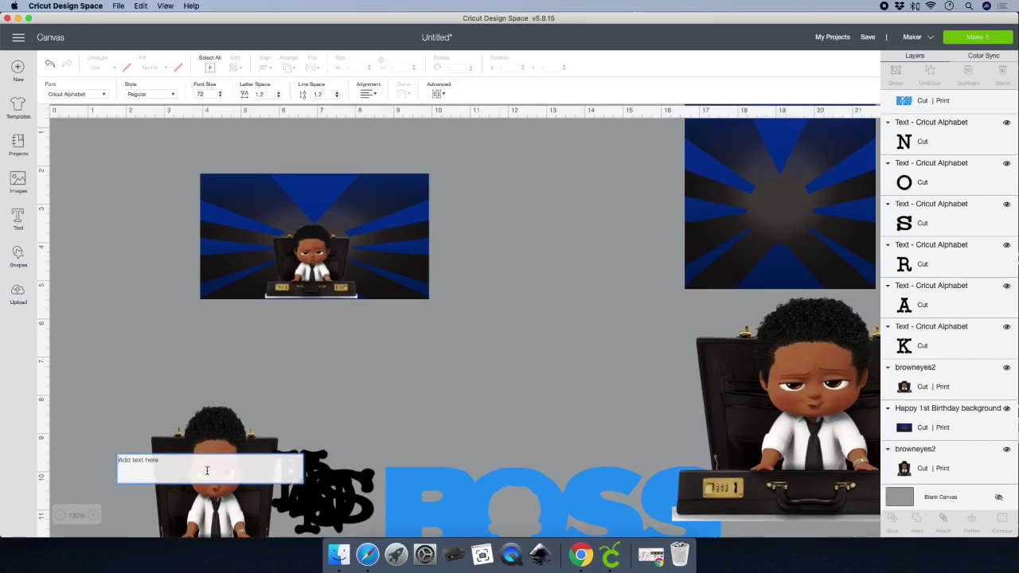
type("H")
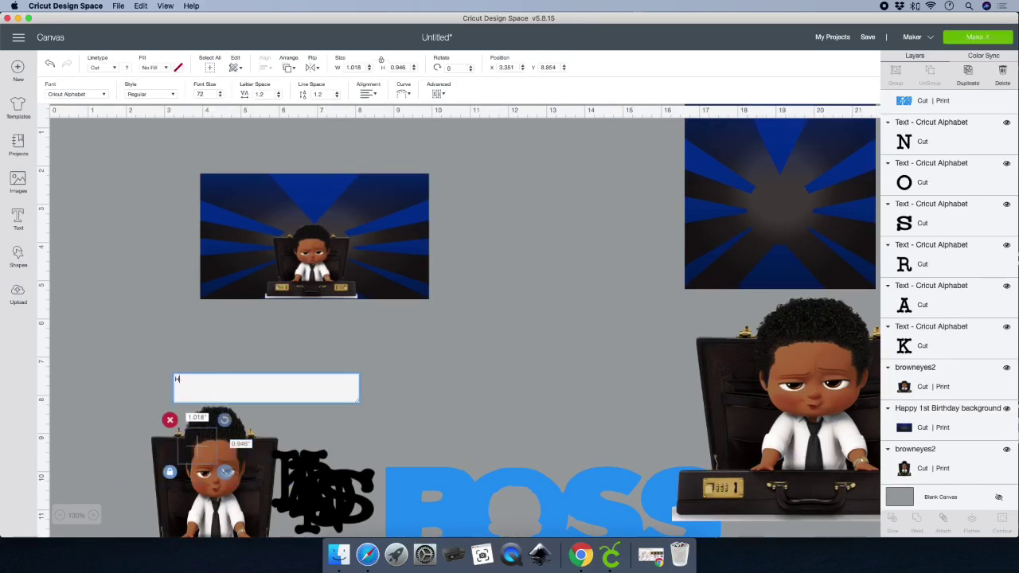
type("appy !")
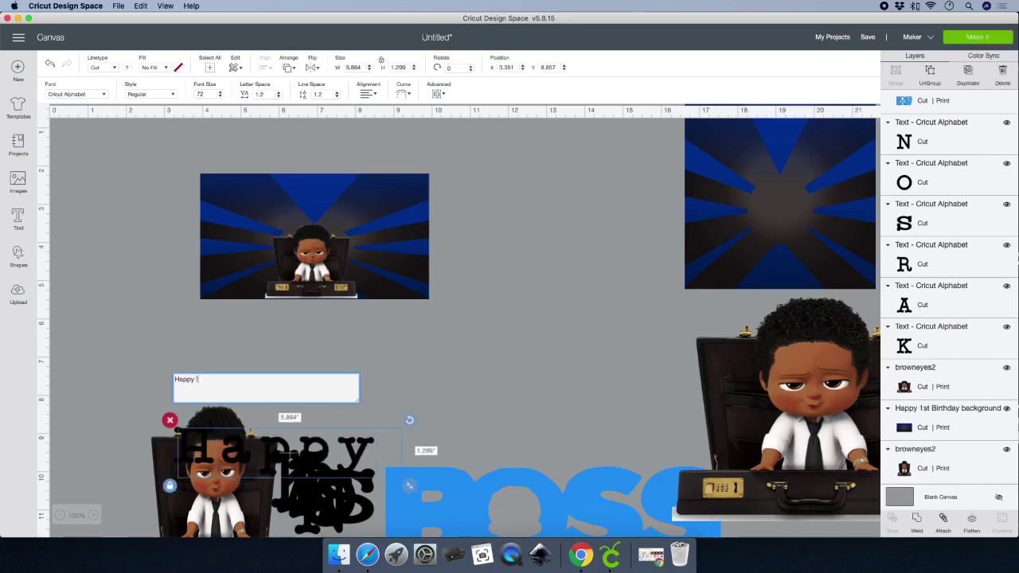
type("st Birthday")
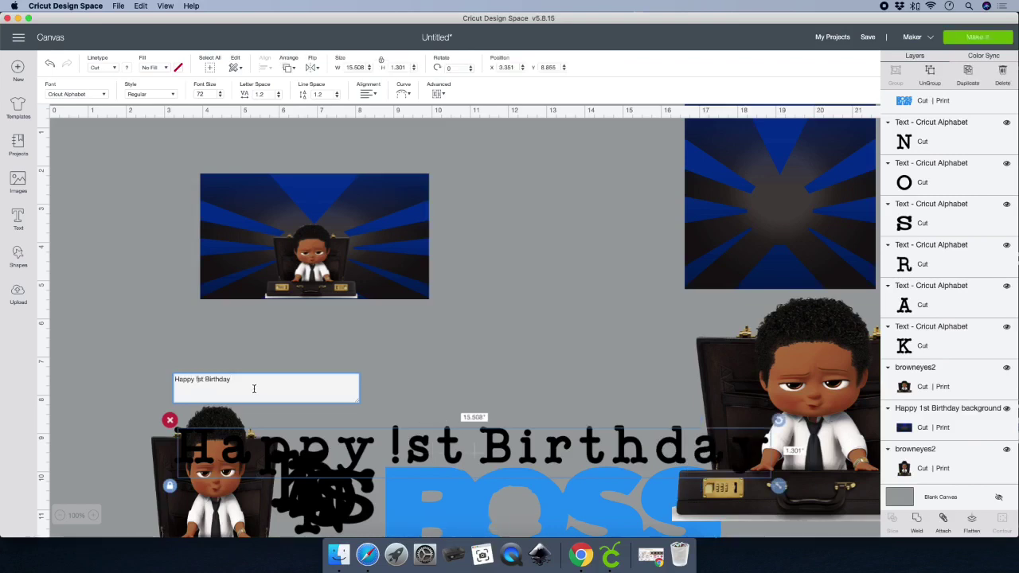
key("BackSpace")
type("1")
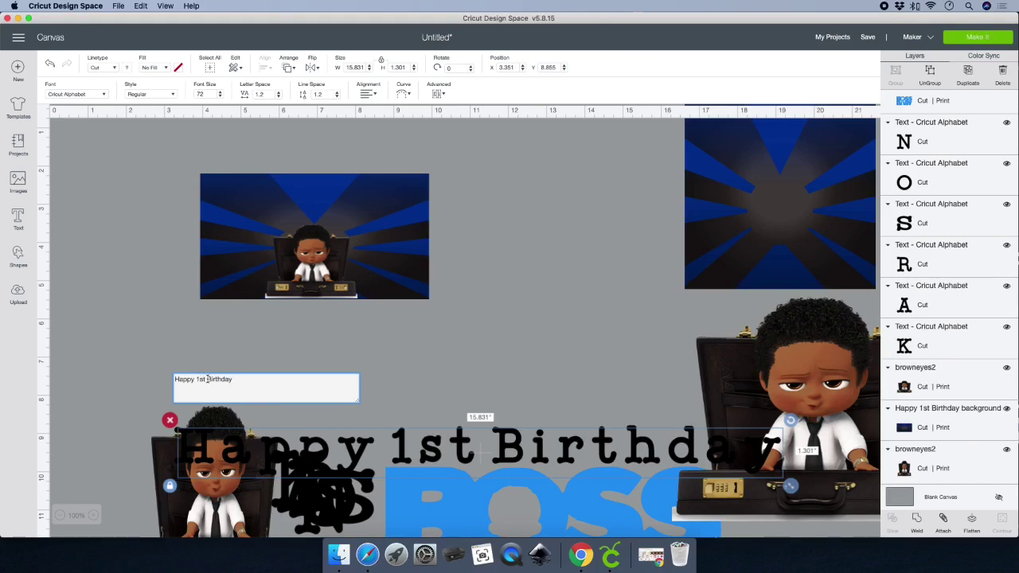
key("Return")
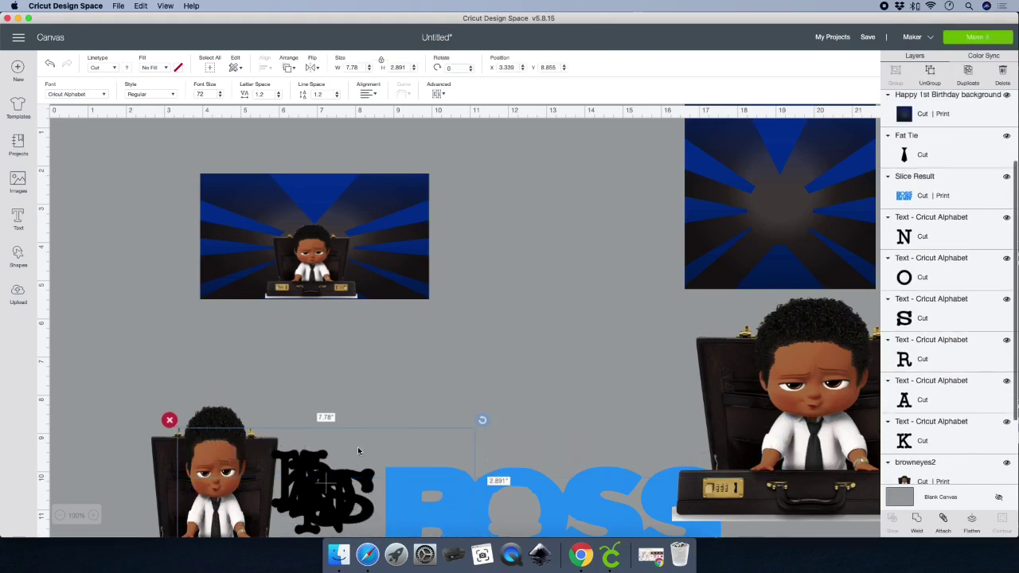
Centre-align the two lines of birthday text and move it to about X 7.5, Y 5.7 inches, below the rectangular background.
left_click(358, 448)
left_click_drag(358, 448, 535, 290)
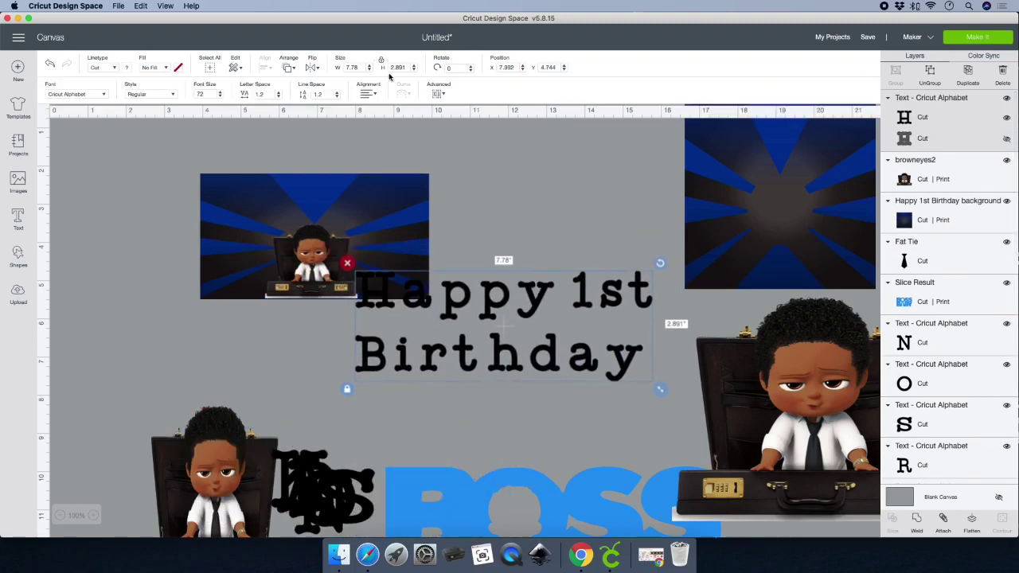
left_click(367, 94)
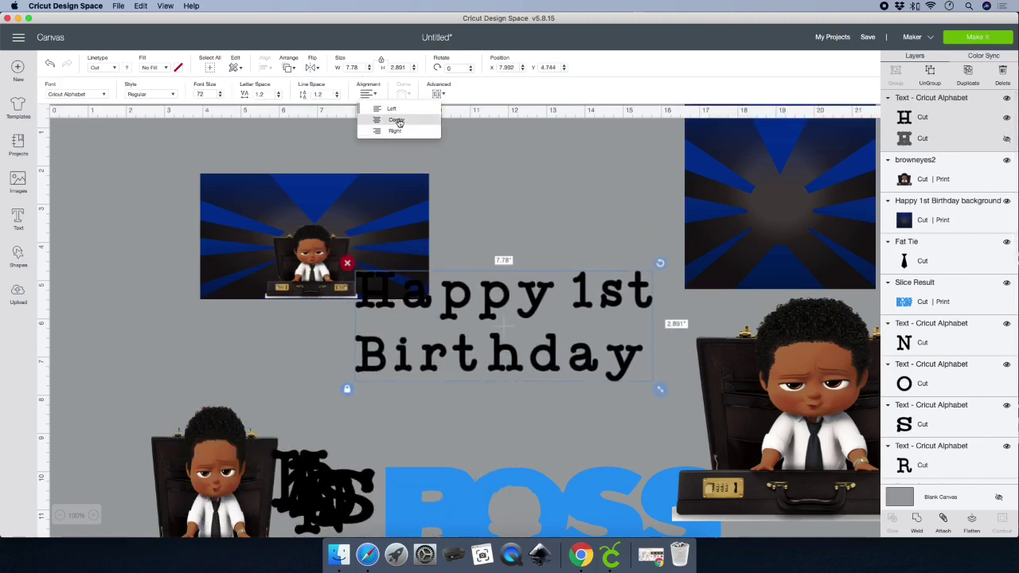
left_click(403, 128)
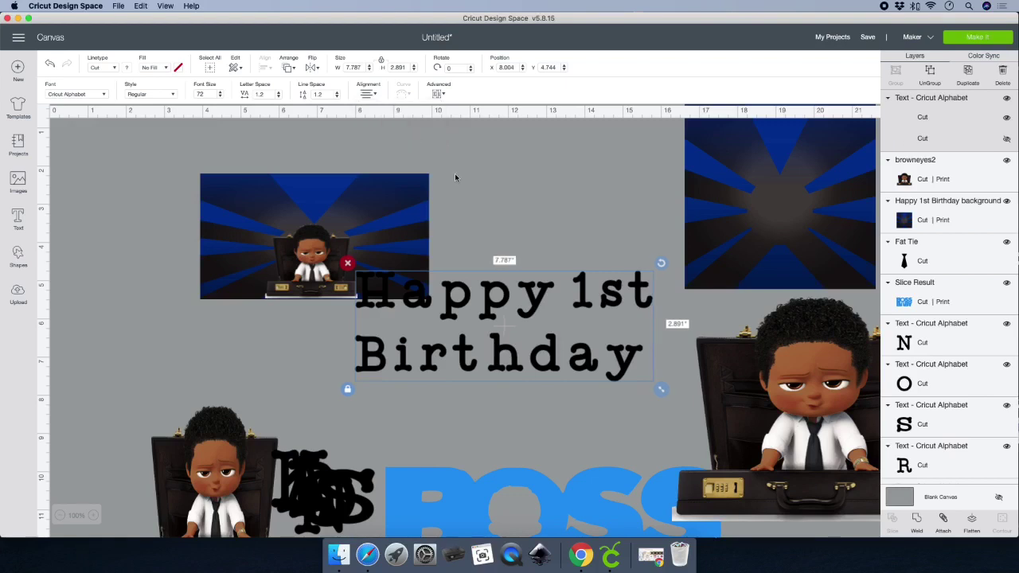
left_click_drag(509, 303, 489, 338)
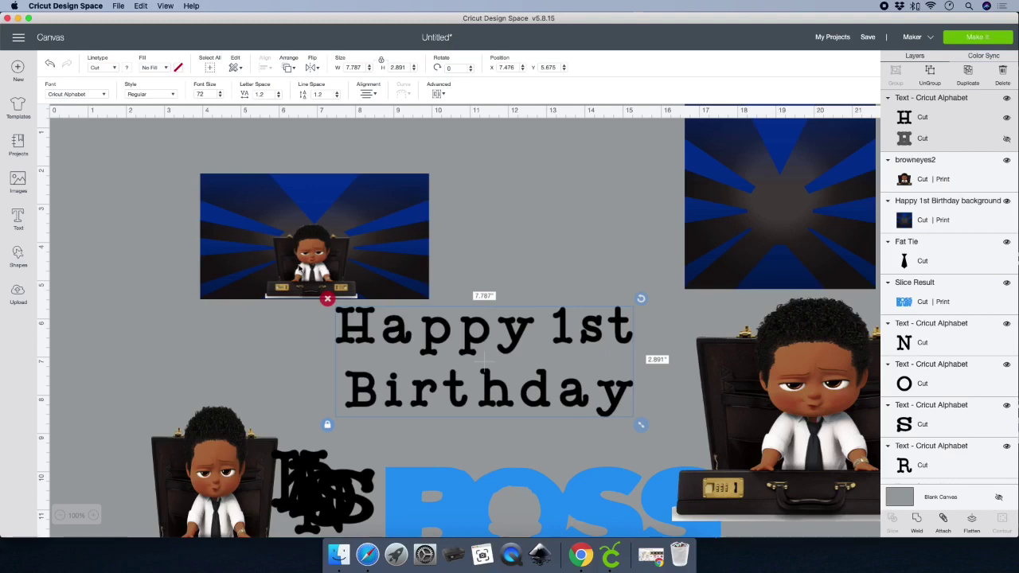
Search all fonts for "burbank", apply Burbank Big Condensed to the birthday text and move it to about X 6.9, Y 5.9 inches.
left_click(84, 95)
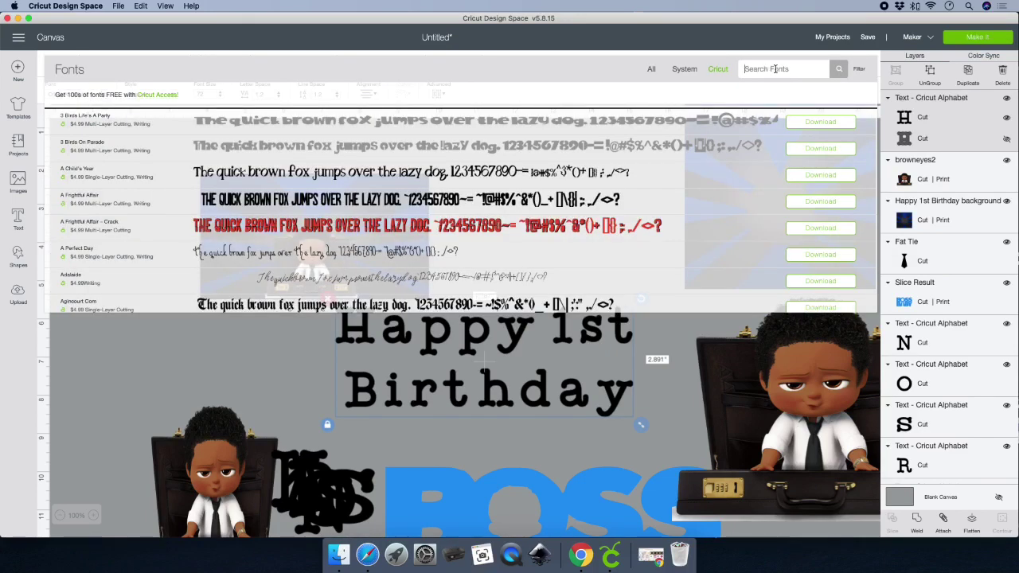
type("burbank")
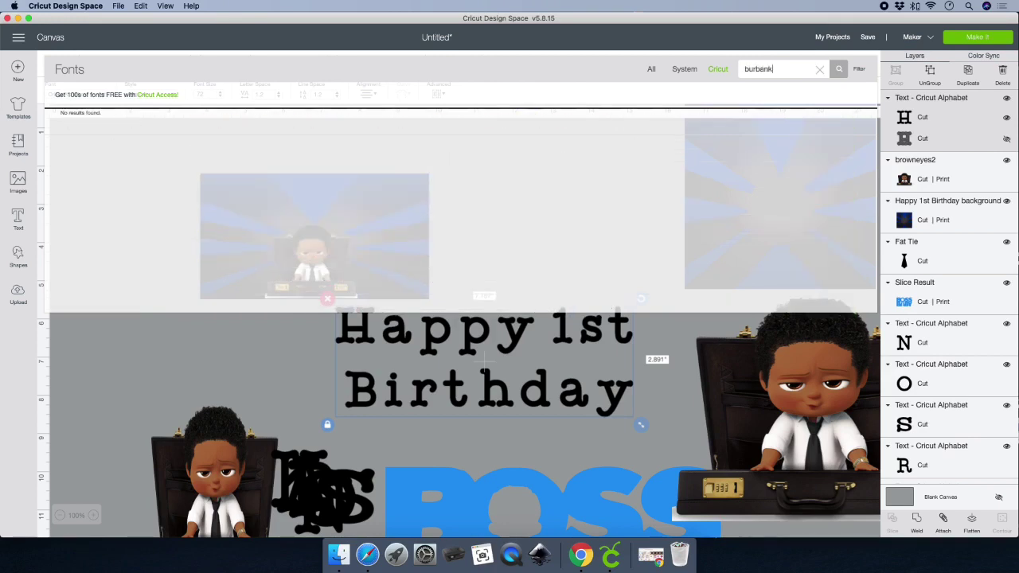
left_click(721, 70)
left_click(818, 69)
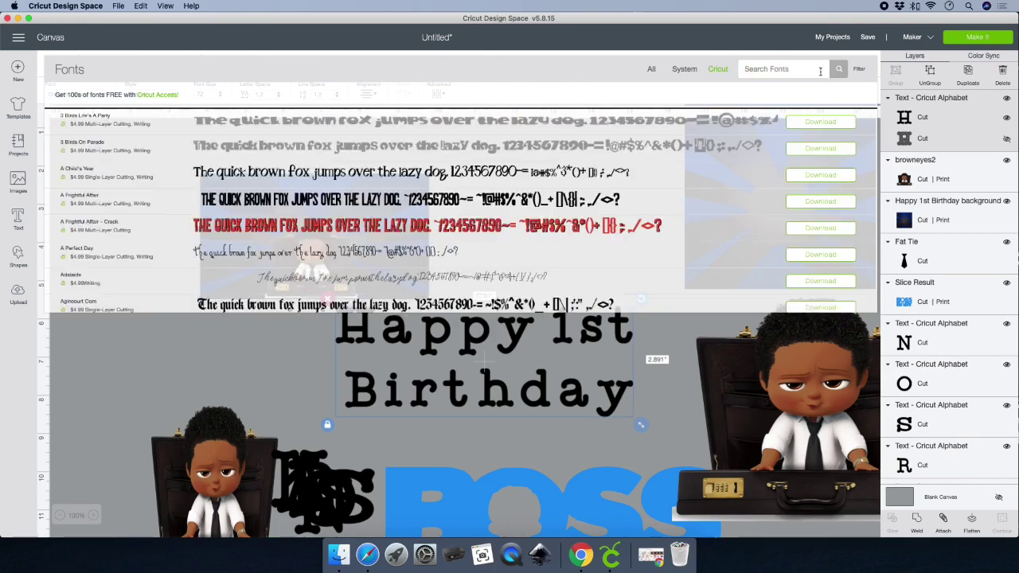
left_click(764, 68)
type("burbank")
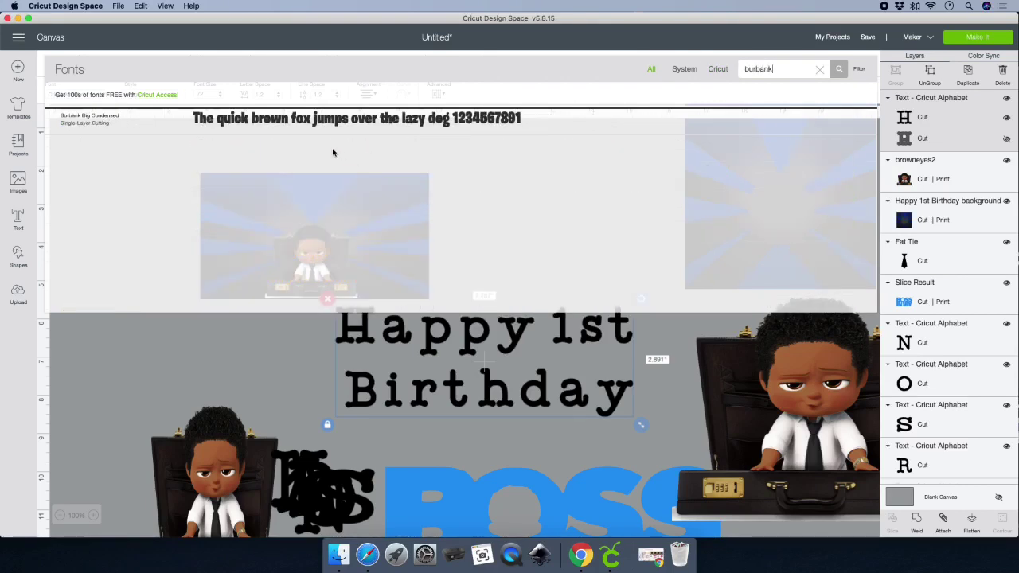
left_click(291, 129)
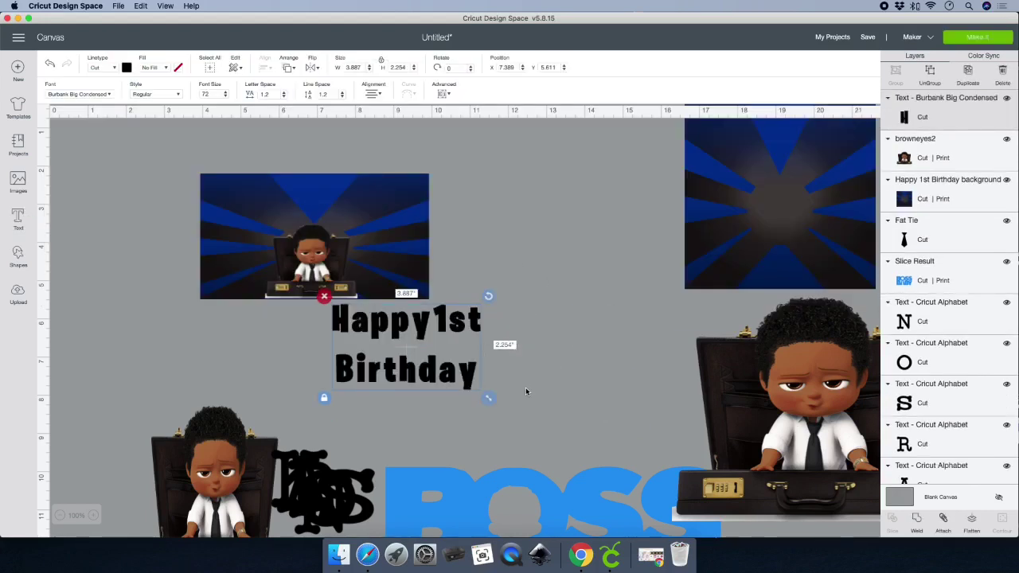
left_click_drag(430, 320, 411, 332)
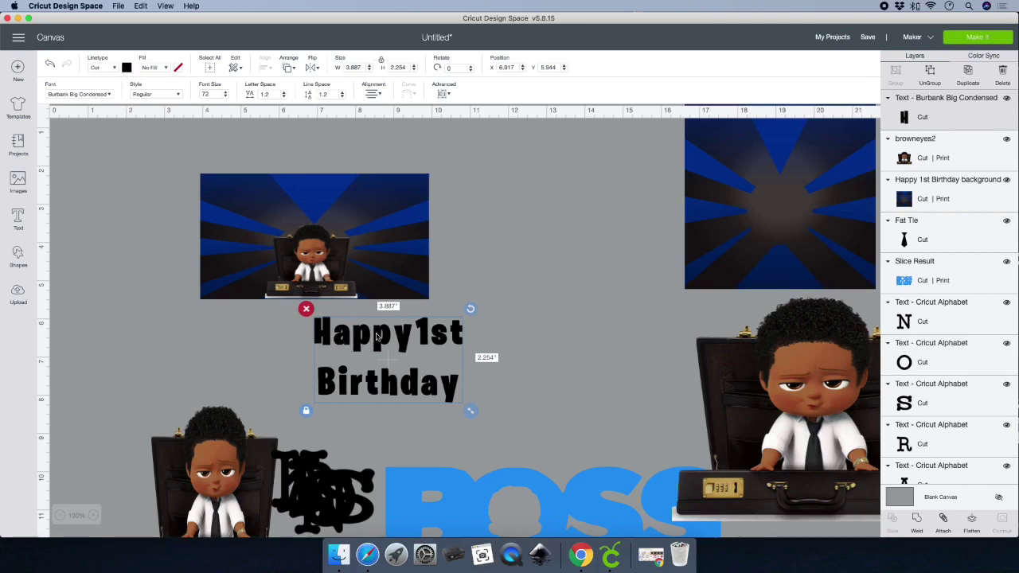
Colour the birthday text white and move it beside the rectangular background, at about X 10.4, Y 4 inches.
left_click(126, 67)
left_click(140, 167)
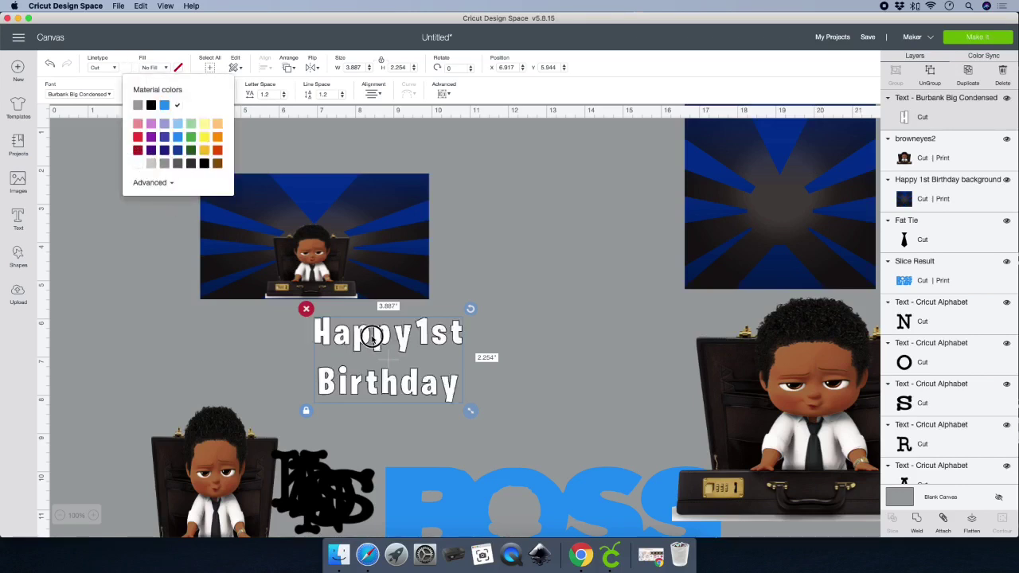
left_click_drag(307, 303, 590, 264)
Duplicate the white birthday text and set the copy aside at about X 13.2, Y 7.2 inches.
left_click(445, 351)
left_click(455, 335)
left_click(968, 70)
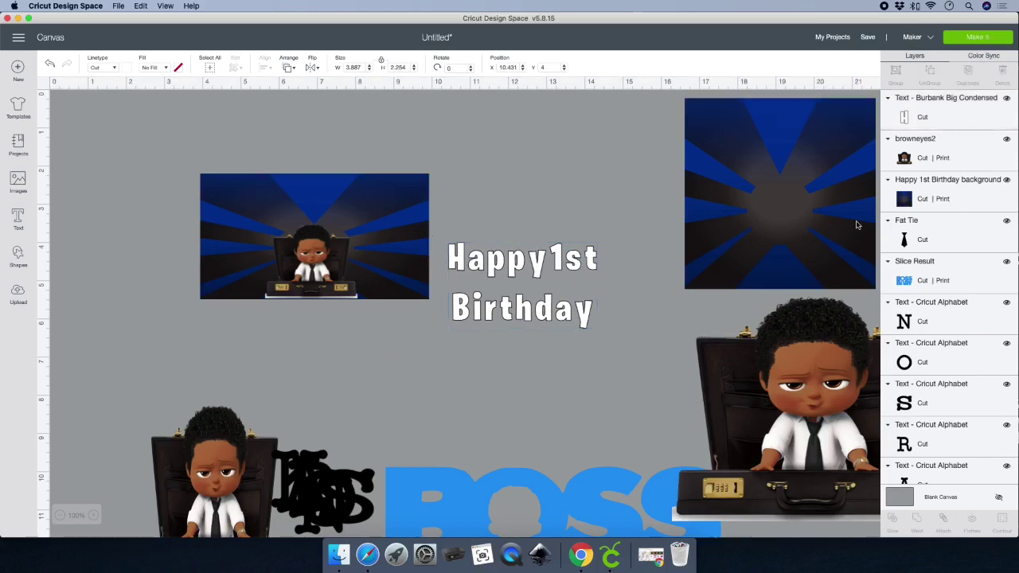
left_click_drag(562, 328, 650, 439)
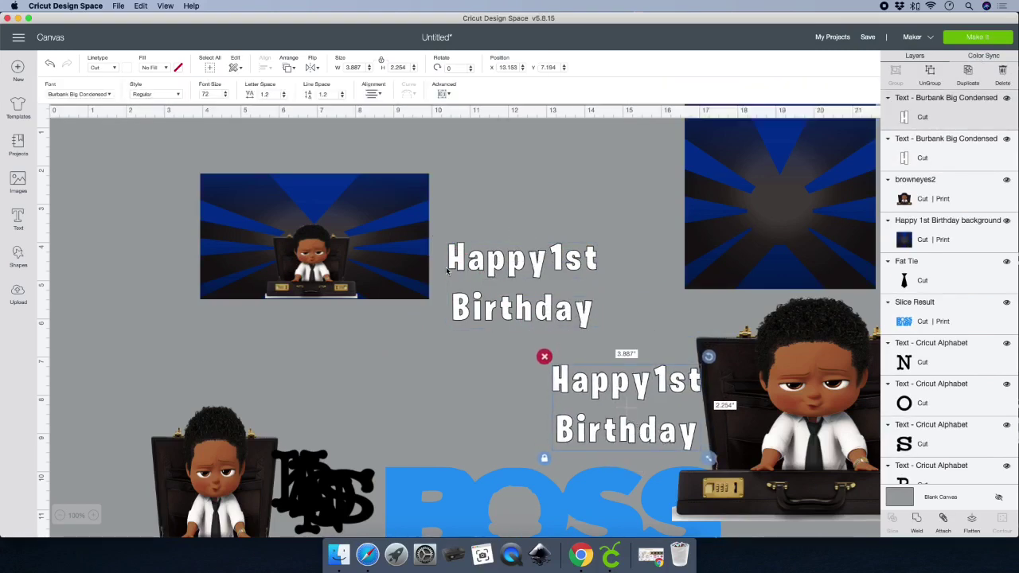
Duplicate the small briefcase baby, set one copy aside beside the square background and delete the largest baby image.
left_click(329, 259)
left_click(968, 70)
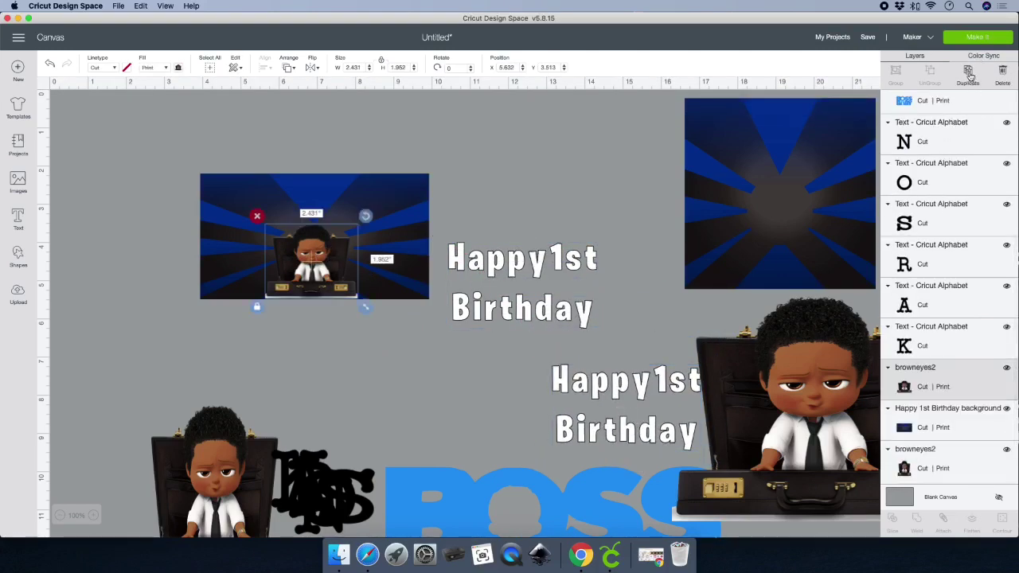
left_click_drag(311, 259, 649, 256)
left_click(745, 424)
key("Delete")
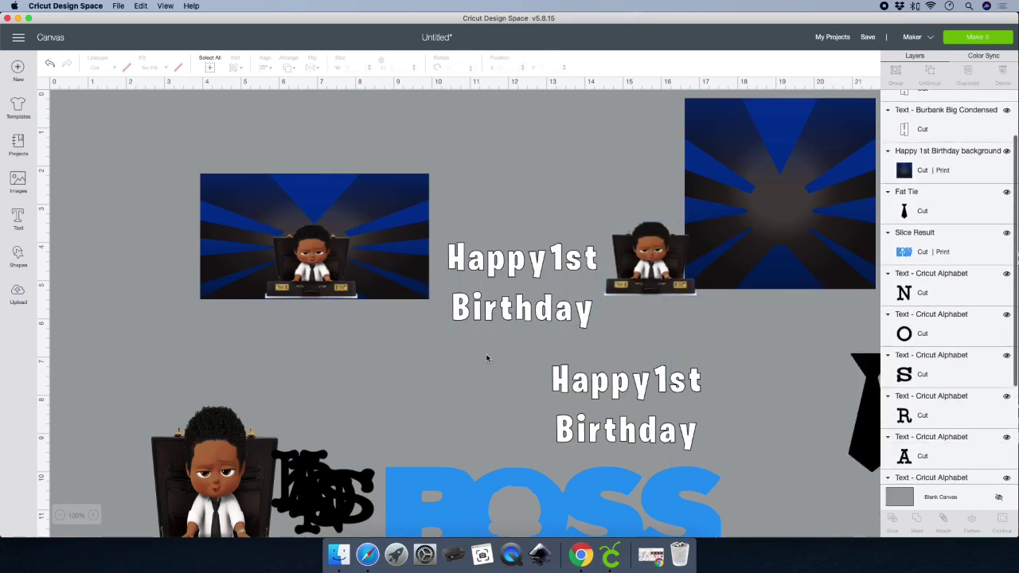
Place one birthday text above the baby on the rectangular background and resize it without keeping proportions to about 3.3 by 1.2 inches.
left_click(398, 243)
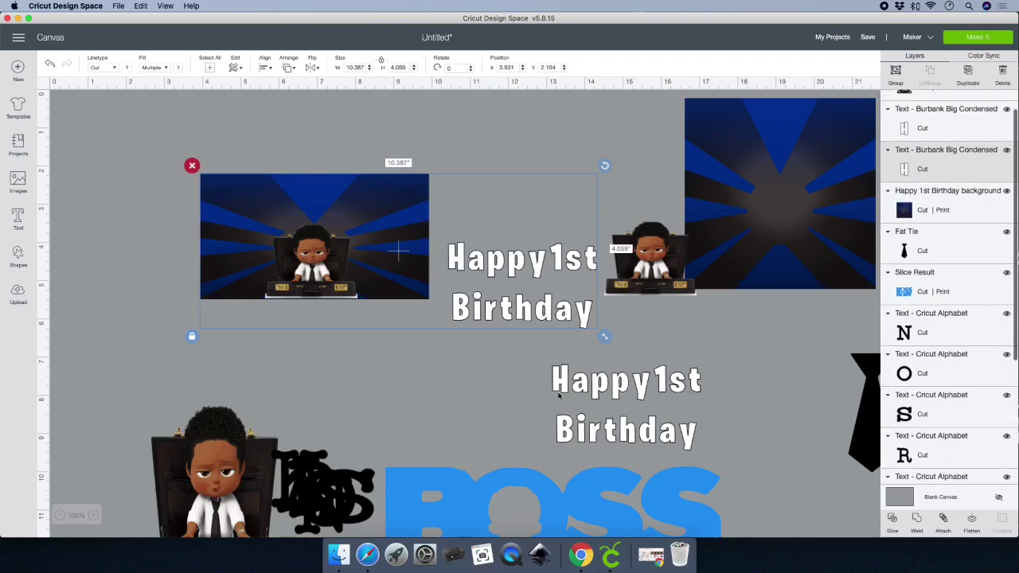
left_click(541, 327)
left_click_drag(525, 308, 315, 242)
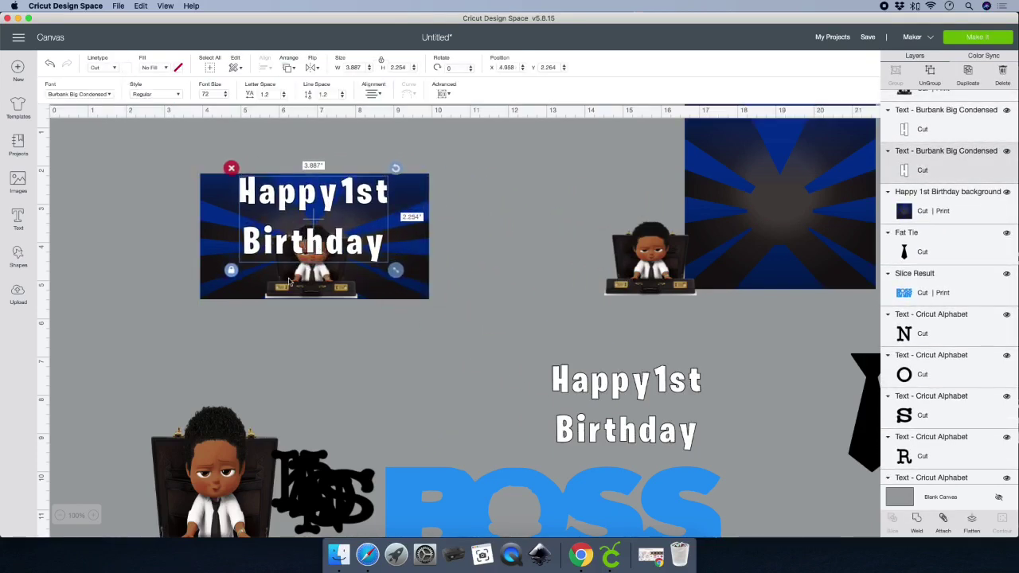
left_click_drag(396, 269, 377, 259)
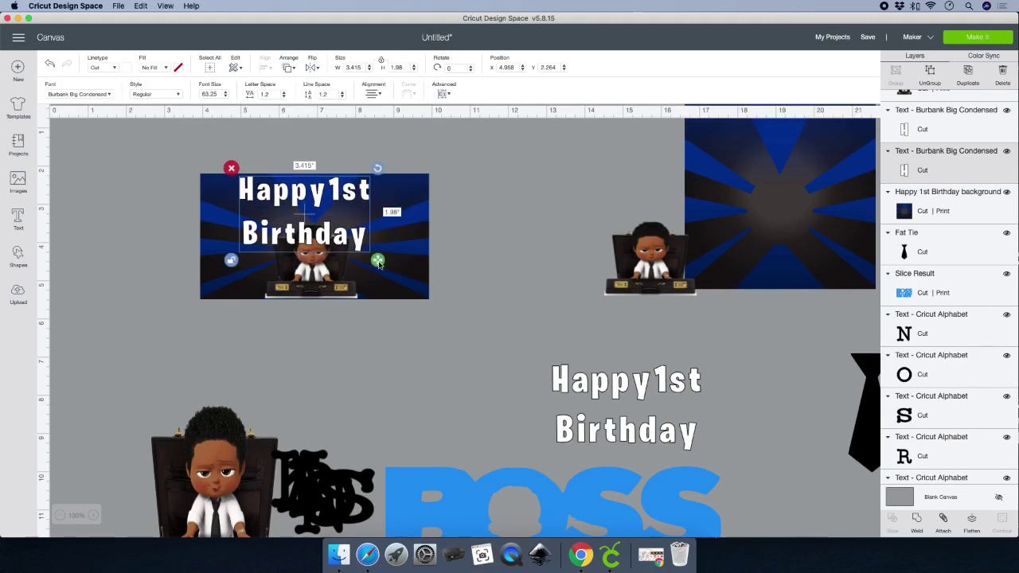
left_click_drag(379, 264, 373, 231)
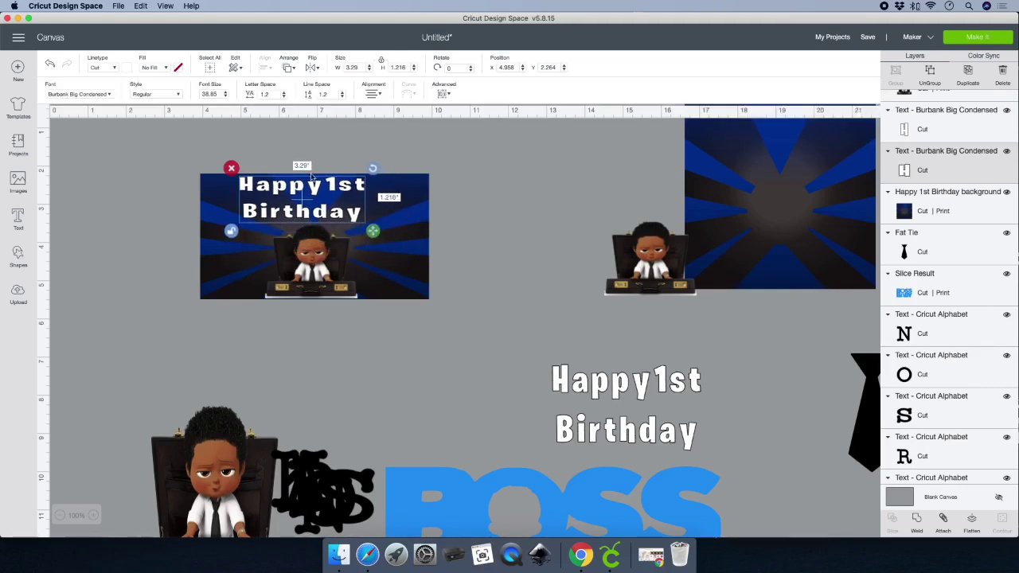
left_click_drag(316, 189, 326, 190)
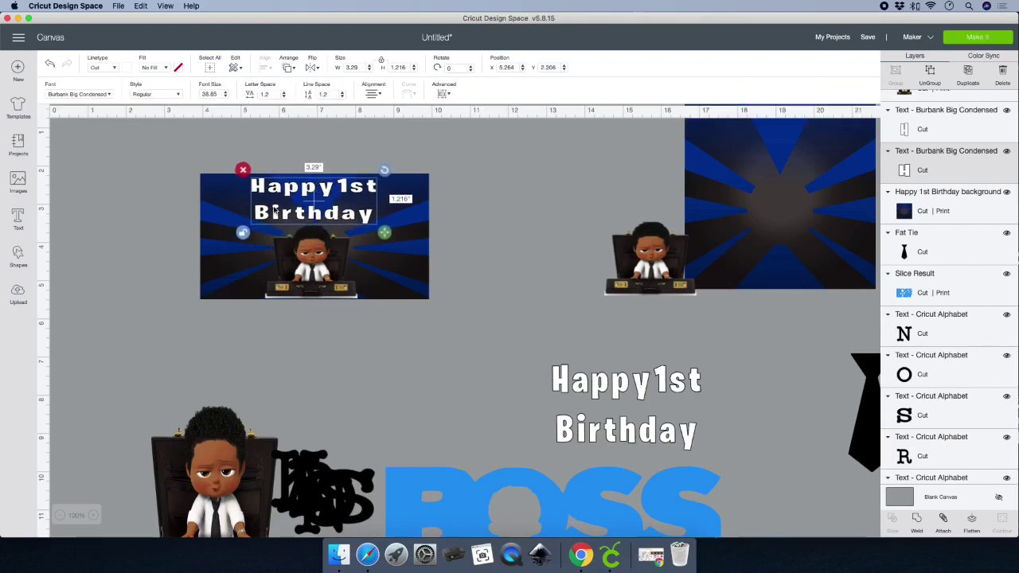
Flatten the rectangular background, baby and birthday text together and move the result to about X 7.6, Y 7.3 inches.
left_click(164, 169)
left_click_drag(142, 149, 485, 368)
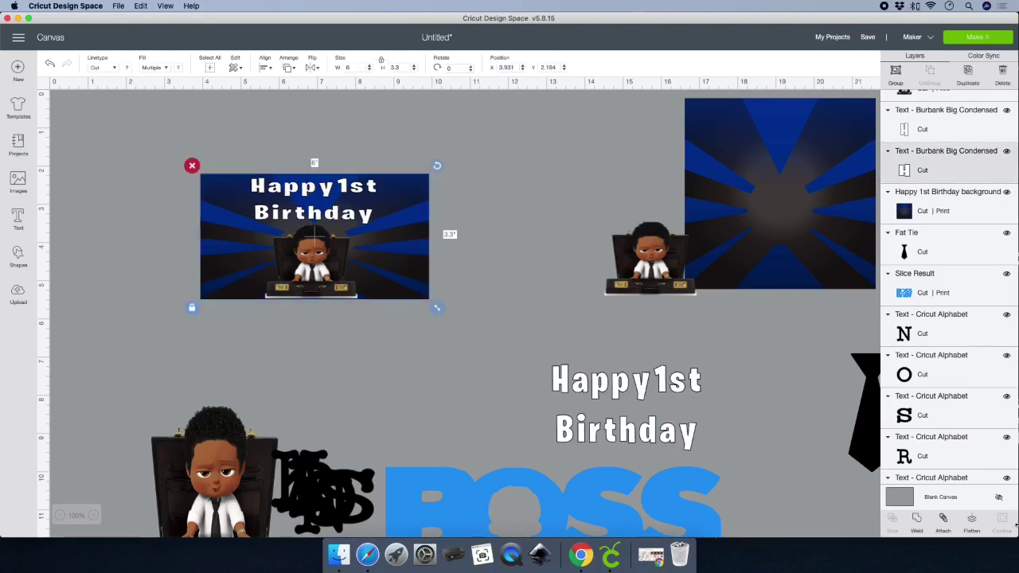
left_click(972, 521)
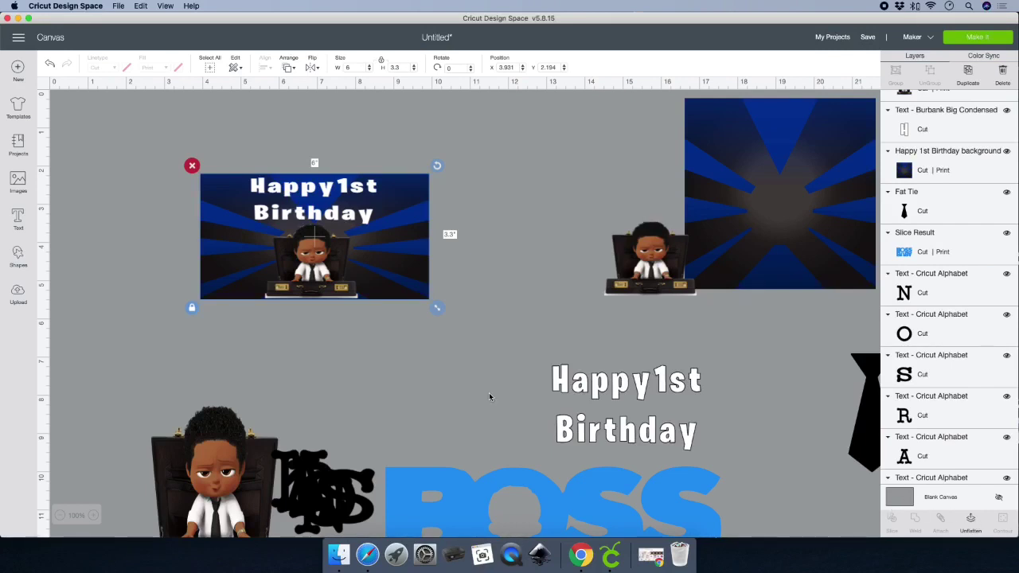
left_click_drag(329, 231, 432, 428)
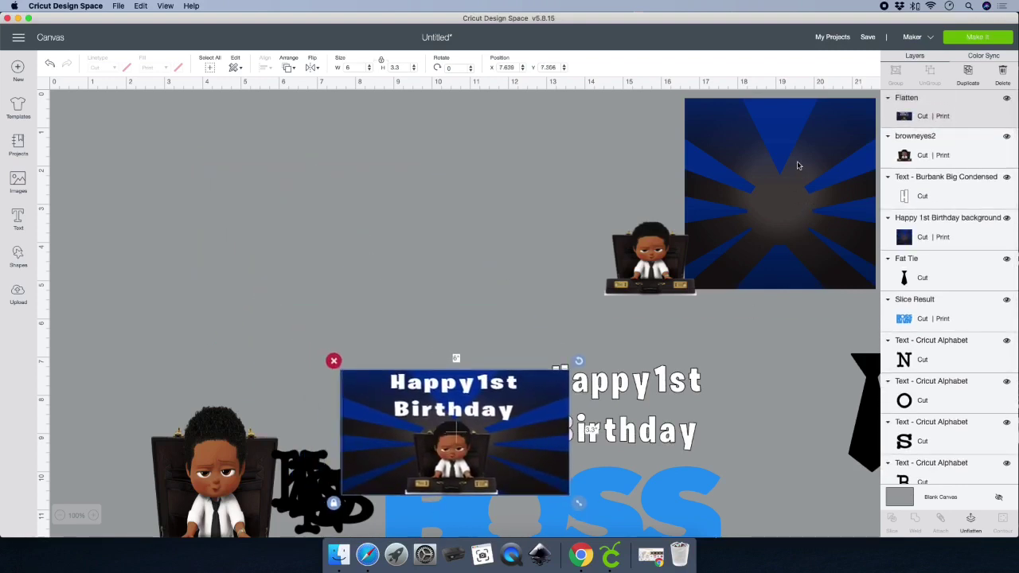
Move the square starburst background to about X 3, Y 1.2 inches, duplicate it and set one copy over the spare baby.
left_click_drag(798, 165, 278, 199)
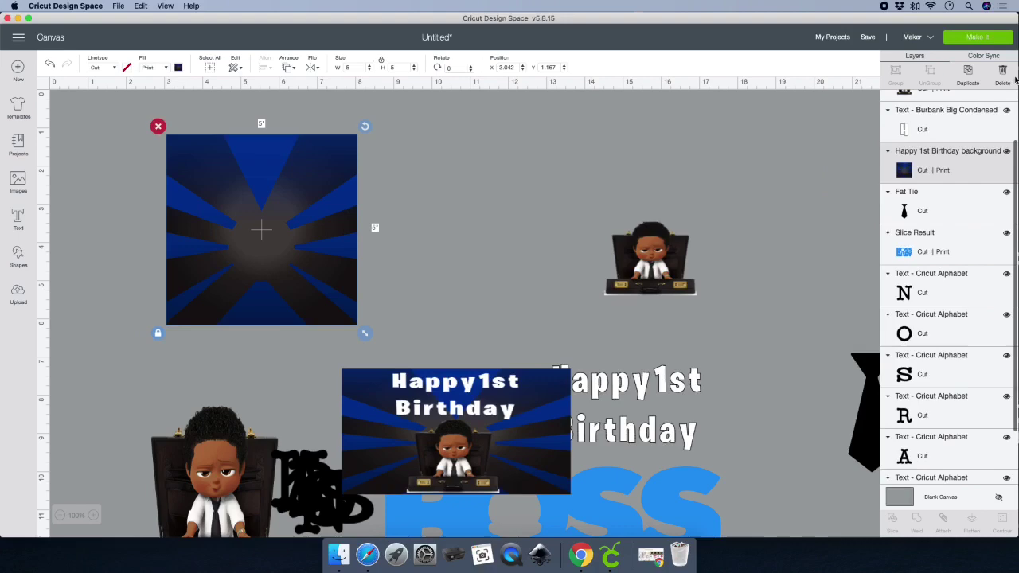
left_click(968, 73)
left_click_drag(261, 262, 734, 228)
Move the spare text to about X 10.8, Y 2 inches and swap the square background in the open area for the flattened banner.
left_click_drag(613, 380, 525, 181)
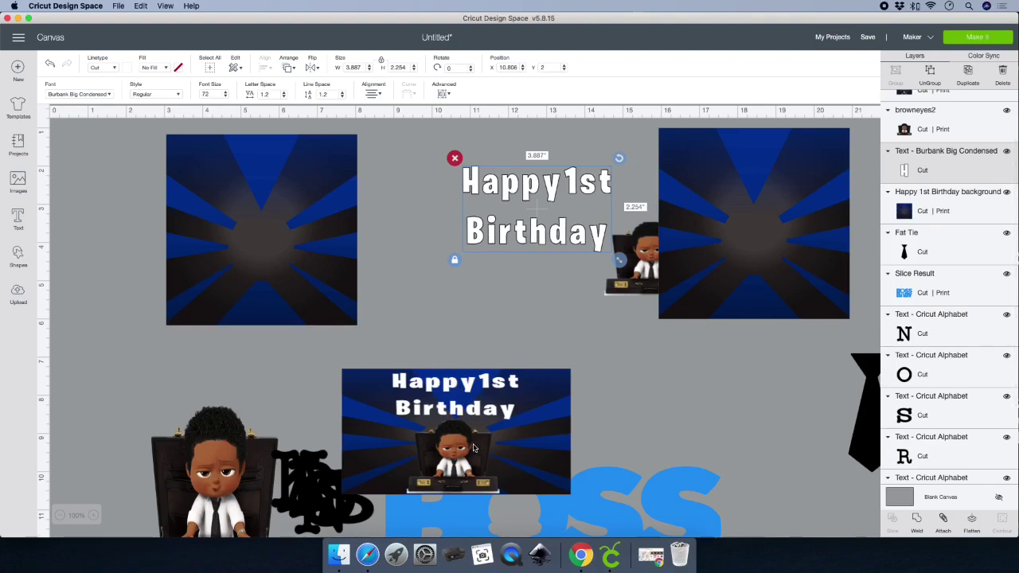
left_click_drag(299, 265, 809, 370)
left_click_drag(439, 373, 250, 146)
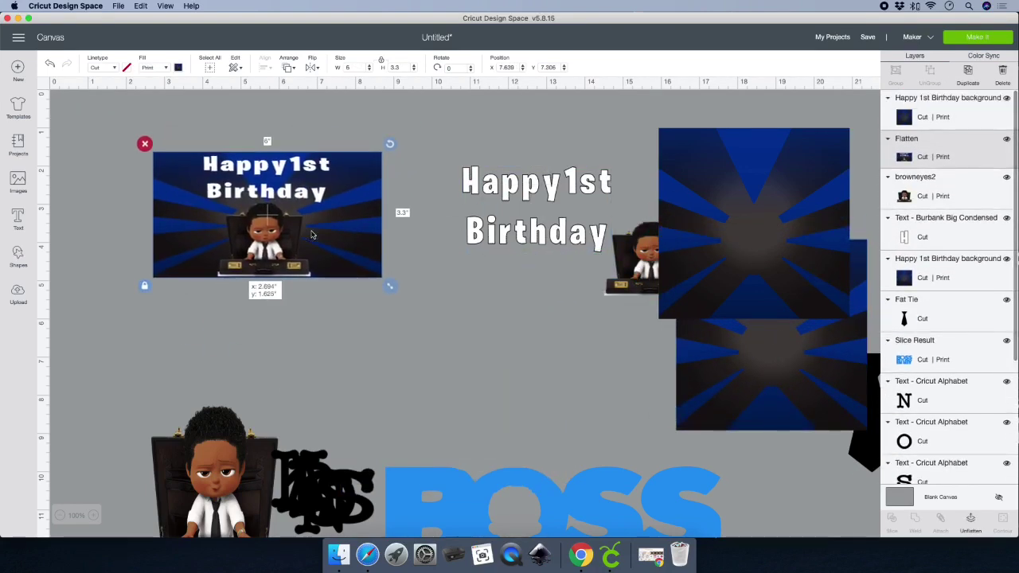
Duplicate the flattened banner, set one copy over the BOSS lettering and move the other to about X 3.1, Y 1.2 inches.
left_click(914, 134)
left_click(907, 140)
key("super+d")
left_click_drag(237, 242, 466, 553)
left_click_drag(333, 205, 349, 189)
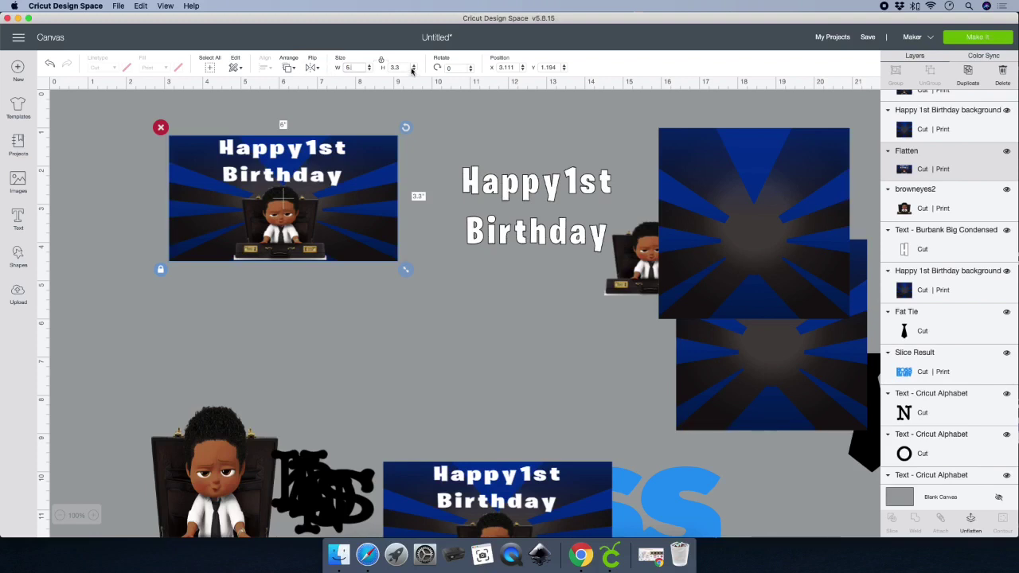
Try a height of 8 inches on the upper flattened banner copy, returning its width to 5 inches.
left_click(386, 66)
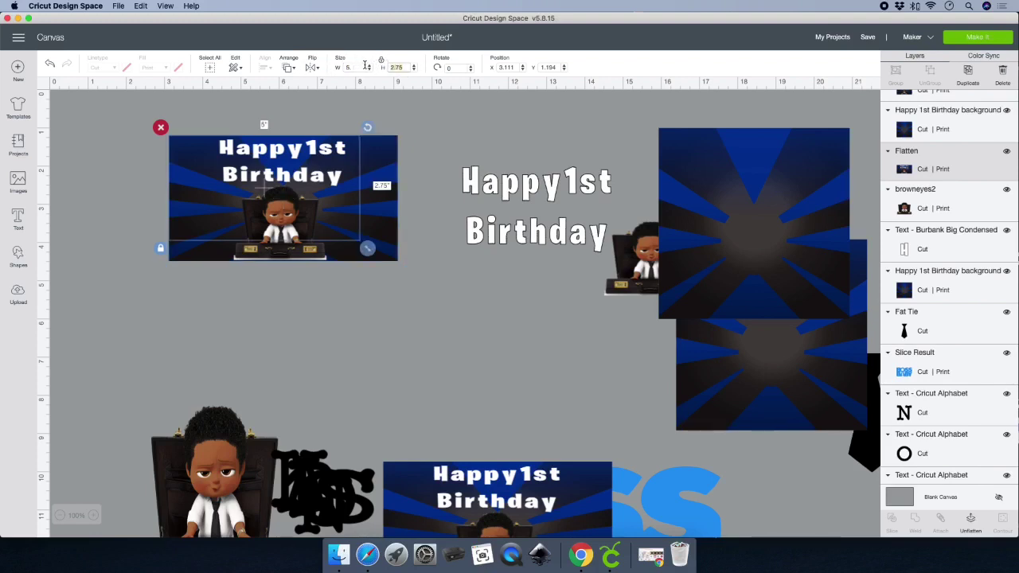
type("8")
key("Return")
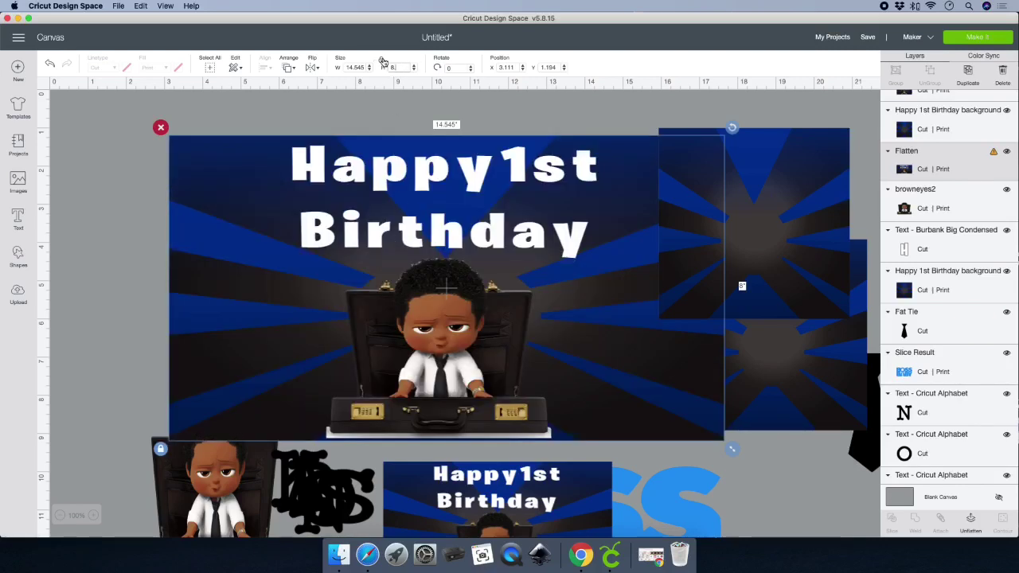
left_click(273, 66)
type("5.")
key("Return")
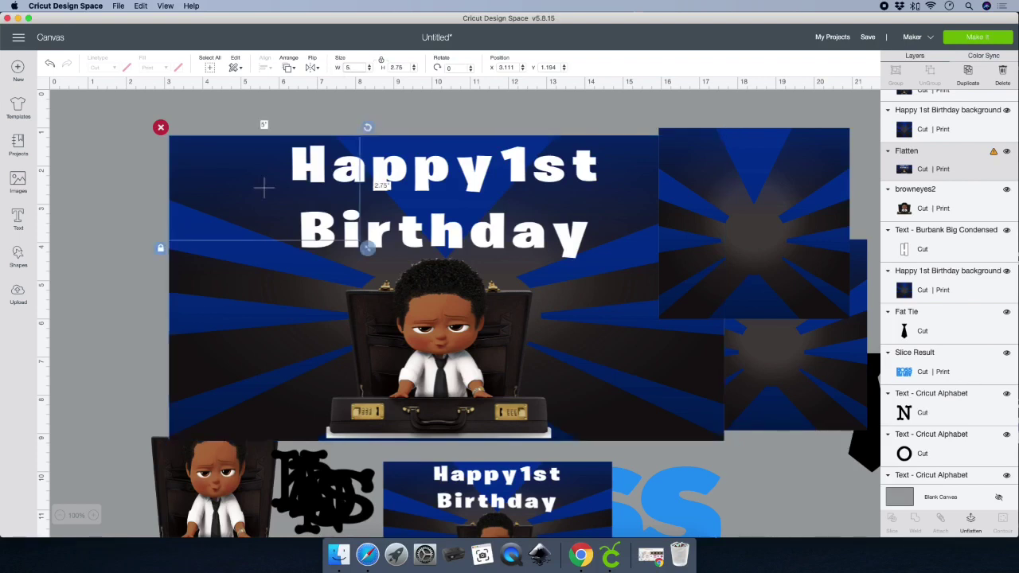
Unlock the upper banner copy's proportions, stretch it to 8 inches high and move it to about X 4.4, Y 1 inches.
left_click(383, 61)
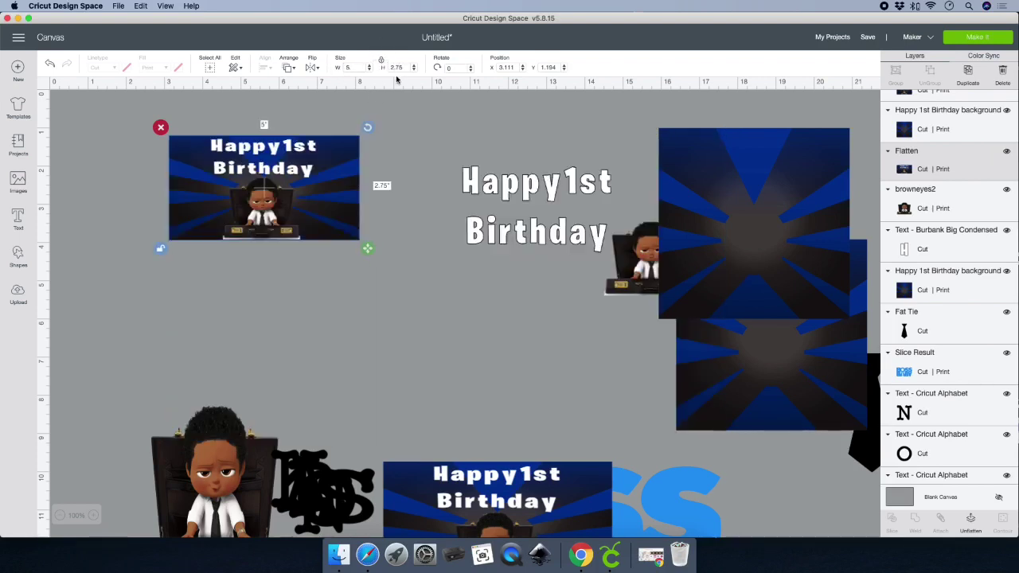
left_click(404, 68)
type("8")
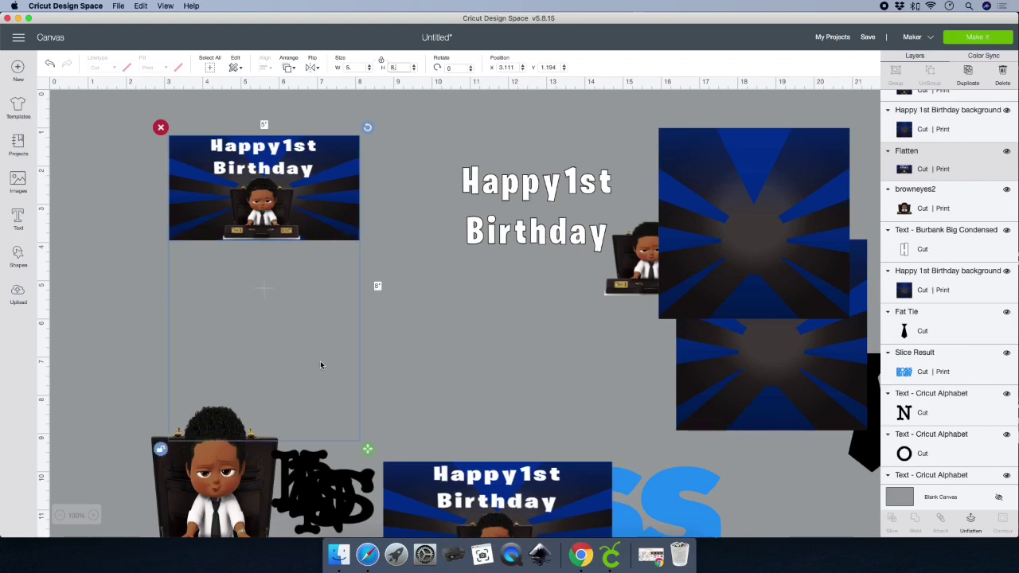
key("Return")
left_click_drag(321, 366, 332, 336)
left_click_drag(279, 313, 319, 335)
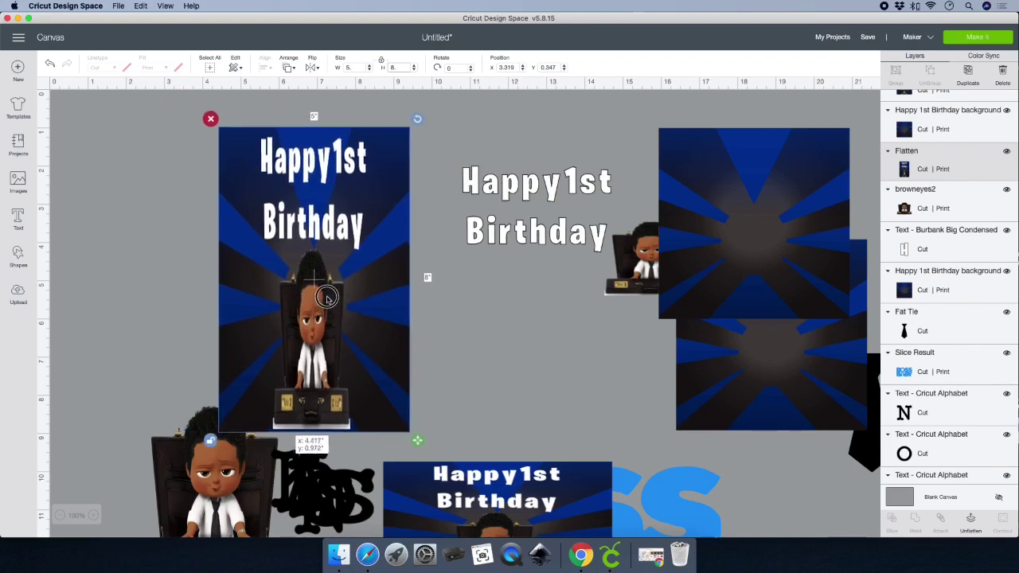
Replace the stretched banner copy with a starburst background sized 5 by 8 inches, placed at about X 4.2, Y 0.2 inches.
left_click(209, 118)
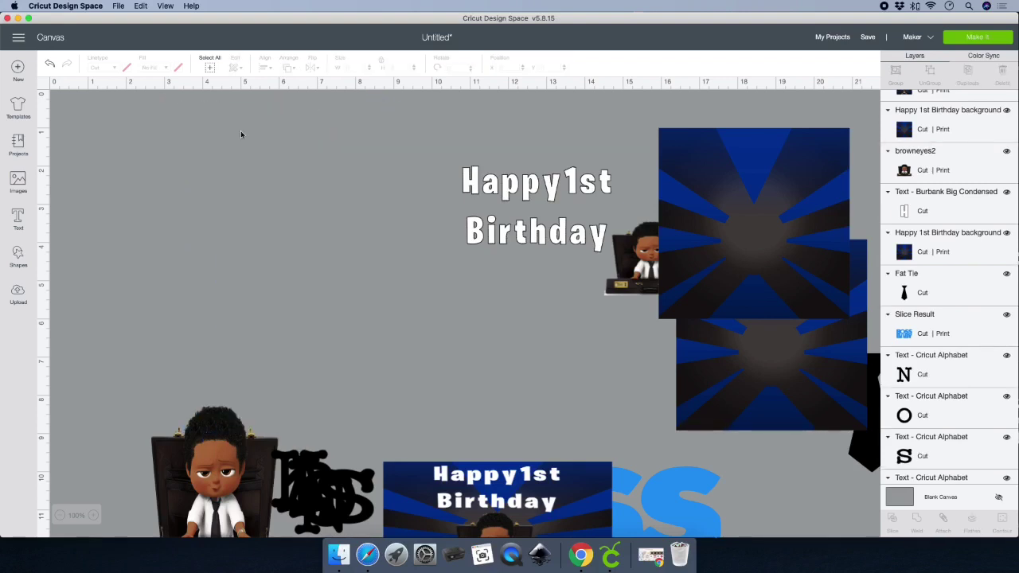
key("super+z")
left_click(383, 63)
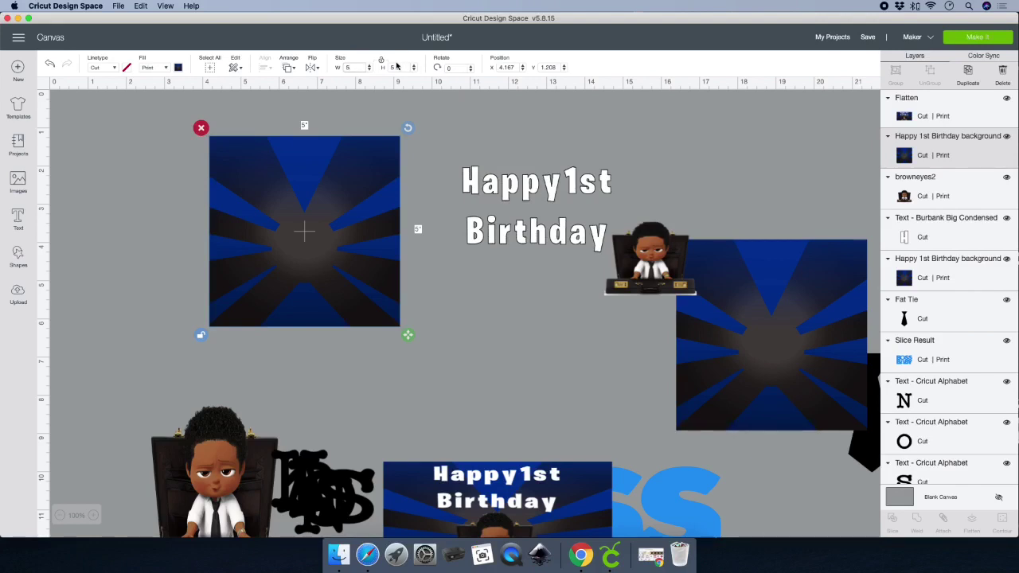
left_click(403, 68)
key("Return")
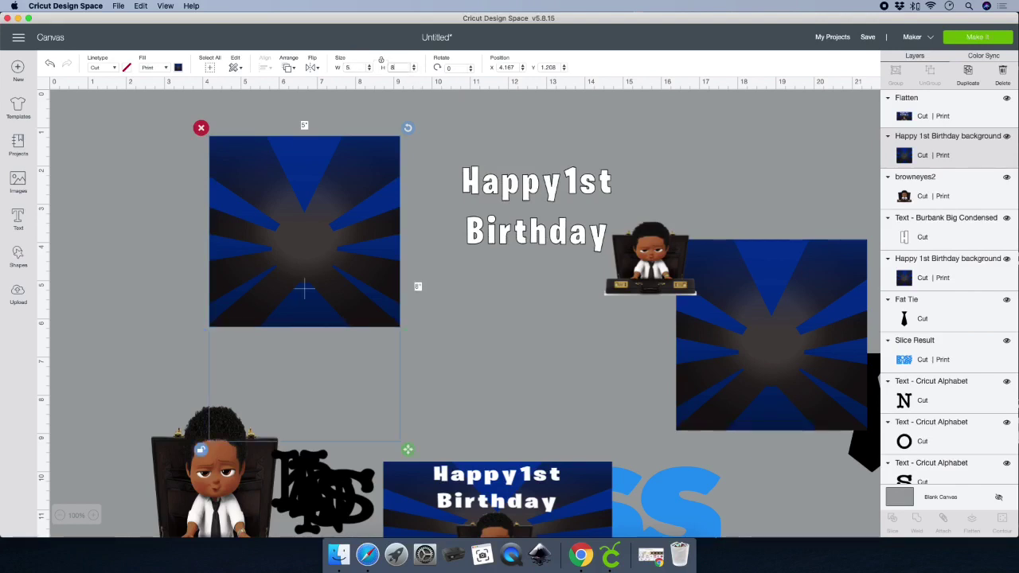
left_click_drag(336, 252, 339, 214)
Duplicate the small baby and the birthday text, leaving spares at about X 17.7, Y 1.6 and X 17.1, Y 3 inches.
left_click_drag(661, 262, 764, 182)
left_click(967, 76)
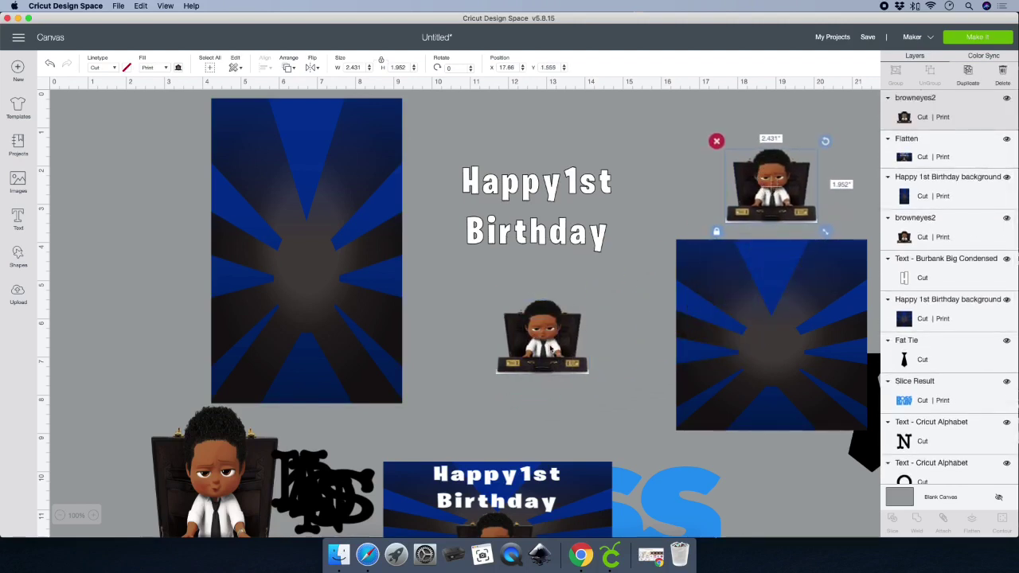
left_click(536, 198)
left_click(966, 78)
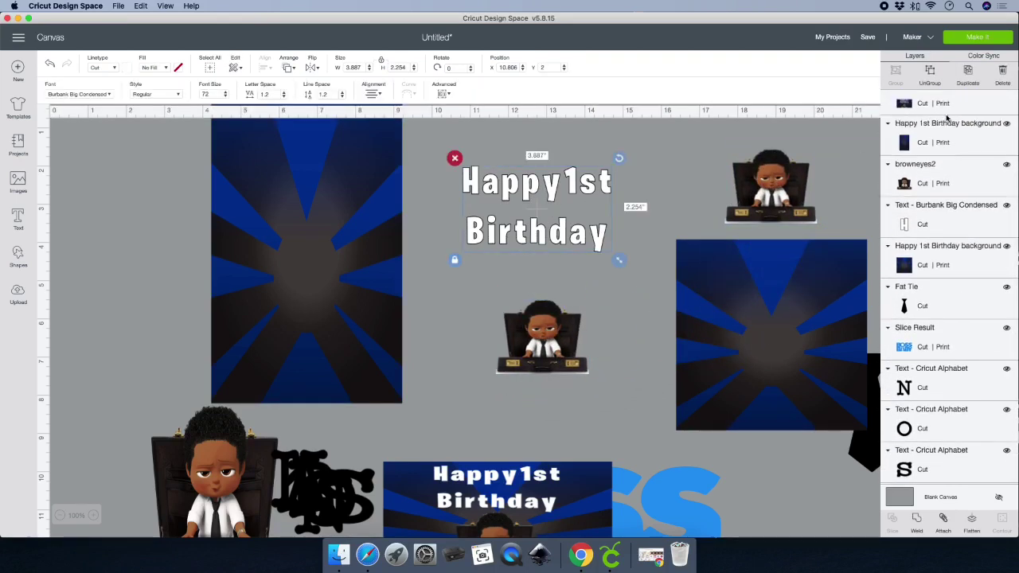
left_click_drag(620, 253, 858, 275)
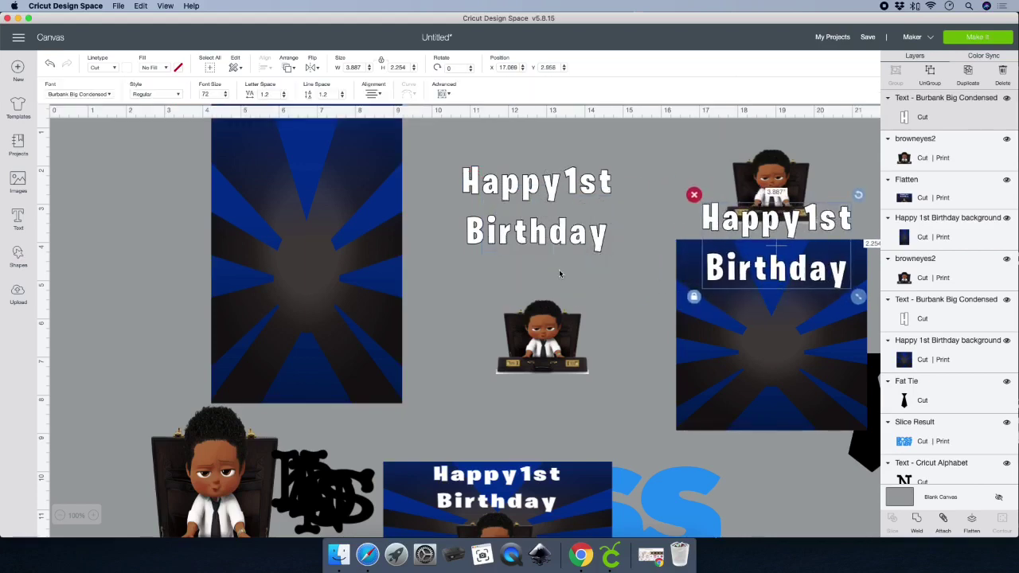
Move the 5 by 8 inch background to about X 4.7, Y 0.6 inches and place the birthday text in front of its upper part.
left_click(537, 207)
left_click_drag(311, 230, 332, 243)
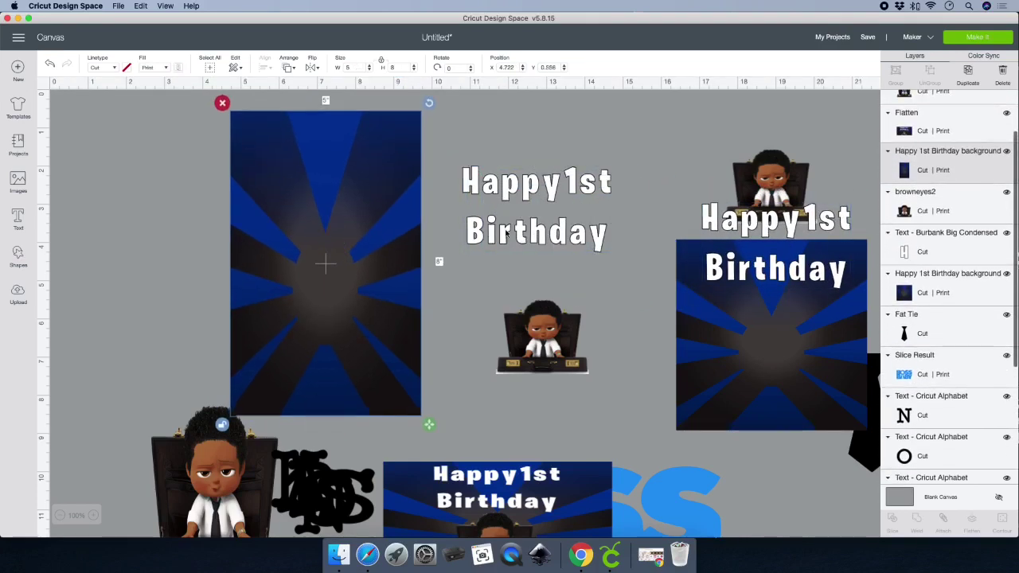
left_click_drag(538, 233, 323, 195)
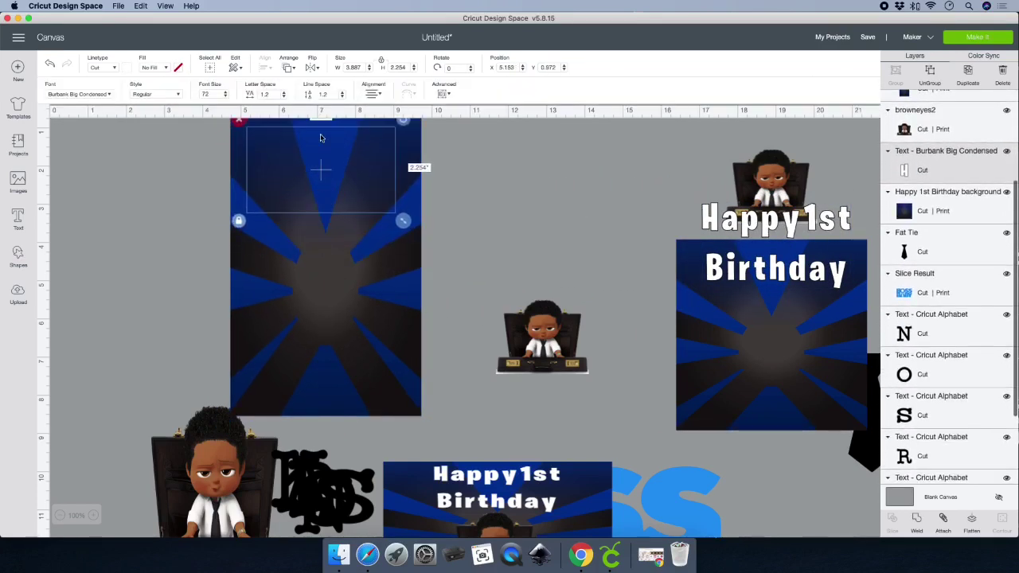
left_click(288, 69)
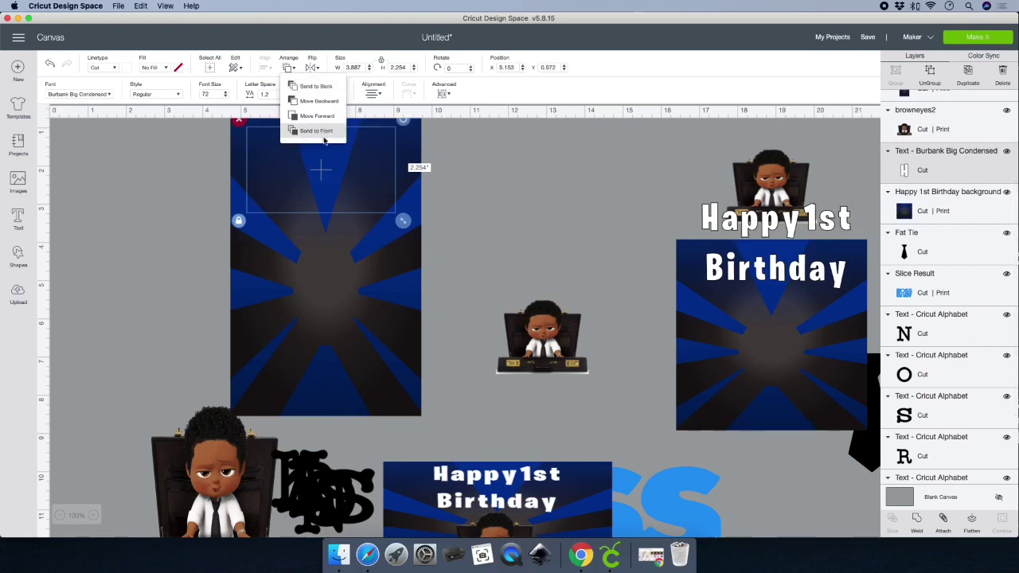
left_click(324, 130)
left_click_drag(338, 148, 345, 141)
Place the small baby in front of the tall background, enlarge it to about 3.6 inches wide and centre it below the text.
left_click_drag(569, 350, 531, 354)
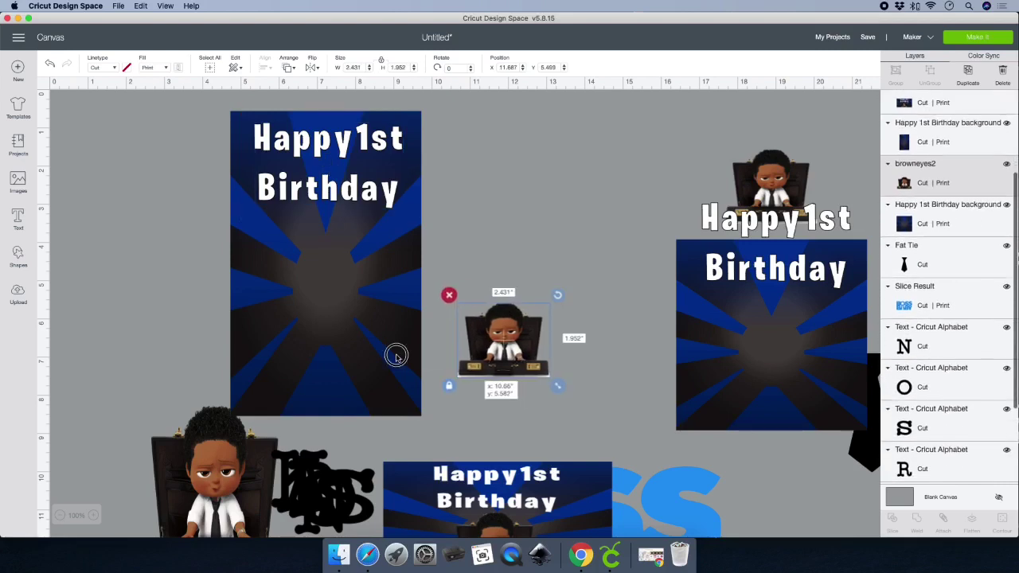
left_click_drag(396, 357, 334, 318)
left_click(289, 67)
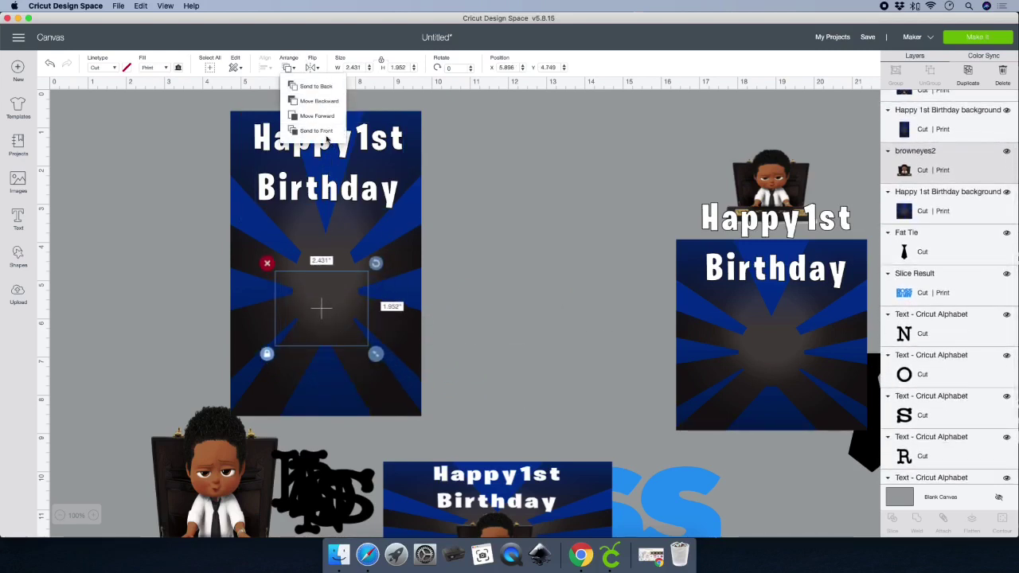
left_click(316, 131)
left_click_drag(377, 357, 423, 420)
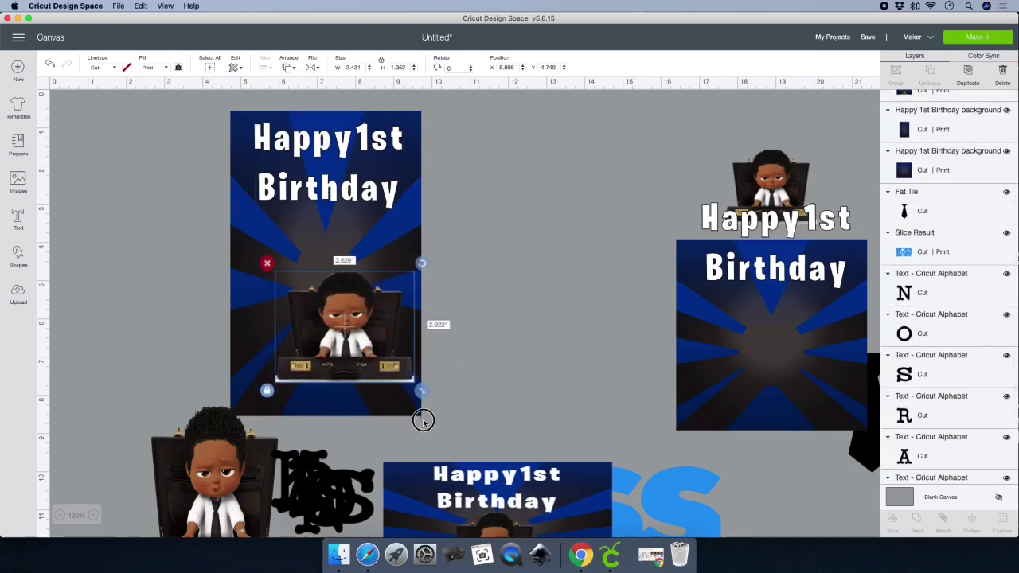
left_click_drag(367, 340, 348, 301)
Flatten the tall background, baby and birthday text together and move the result down over the BOSS lettering.
left_click_drag(489, 352, 243, 168)
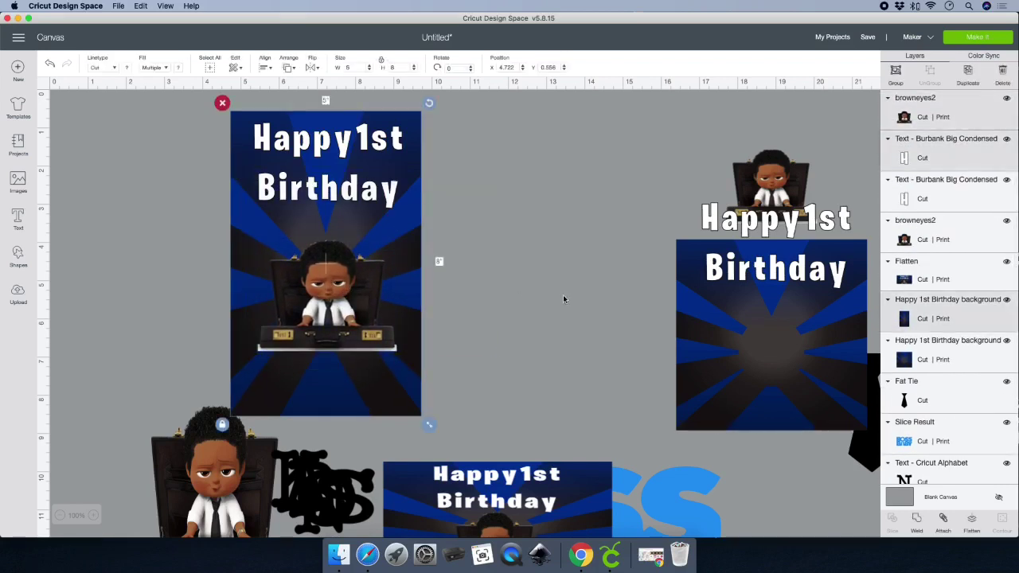
left_click(973, 520)
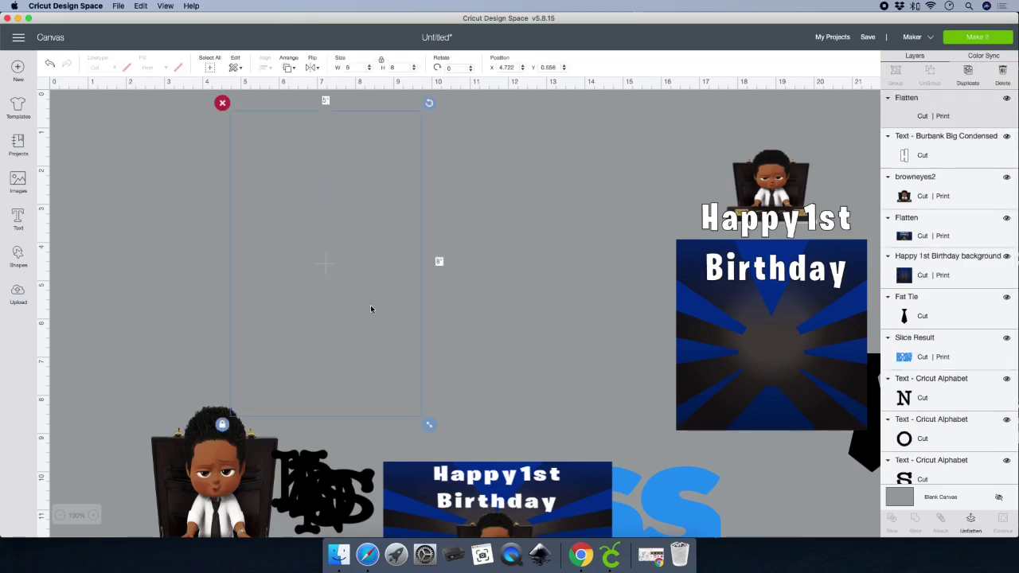
left_click_drag(344, 206, 554, 451)
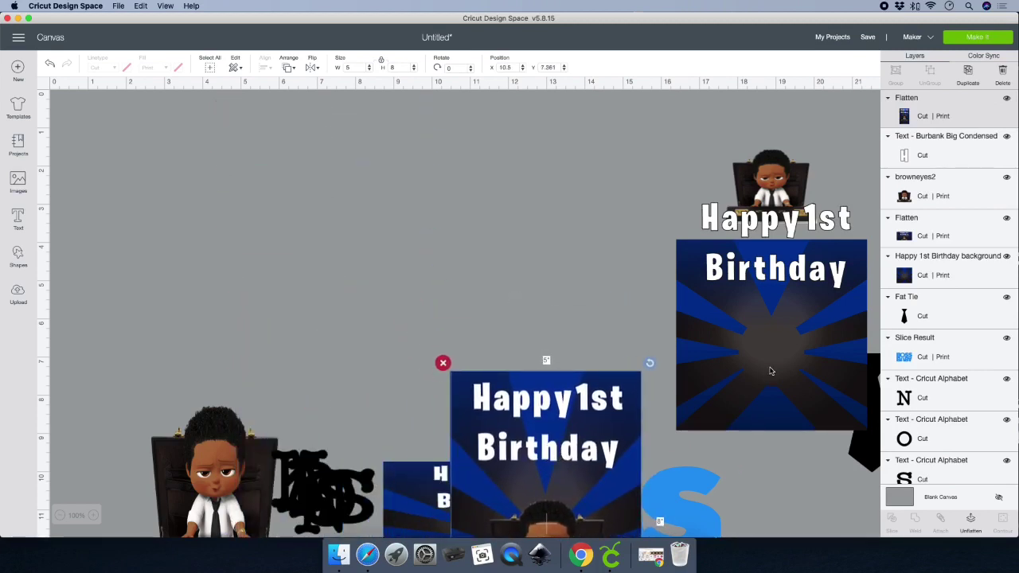
Move the remaining square starburst background to about X 3.2, Y 0.8 inches and enlarge it to 6 by 6 inches.
left_click_drag(771, 371, 294, 228)
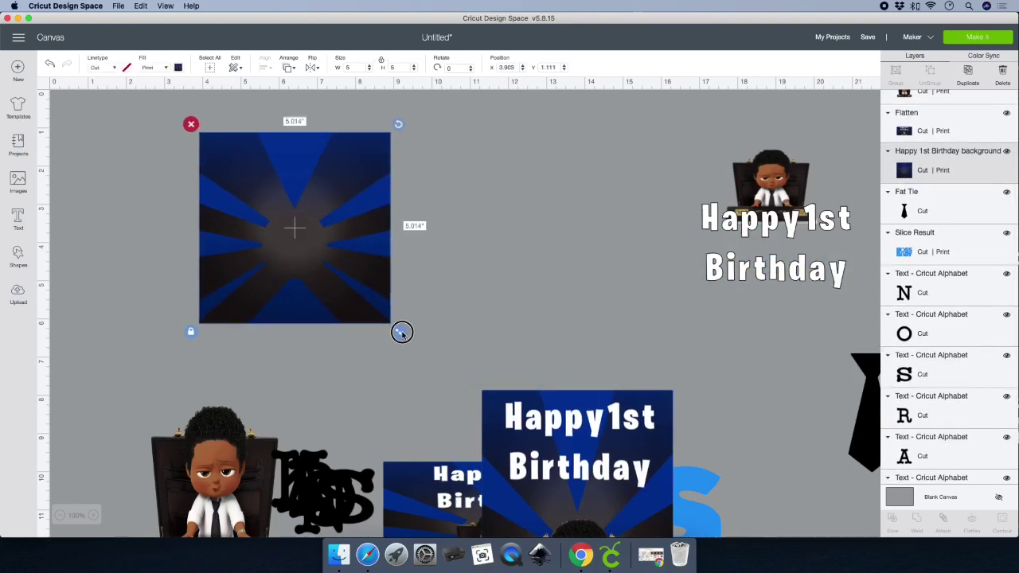
left_click_drag(402, 332, 435, 364)
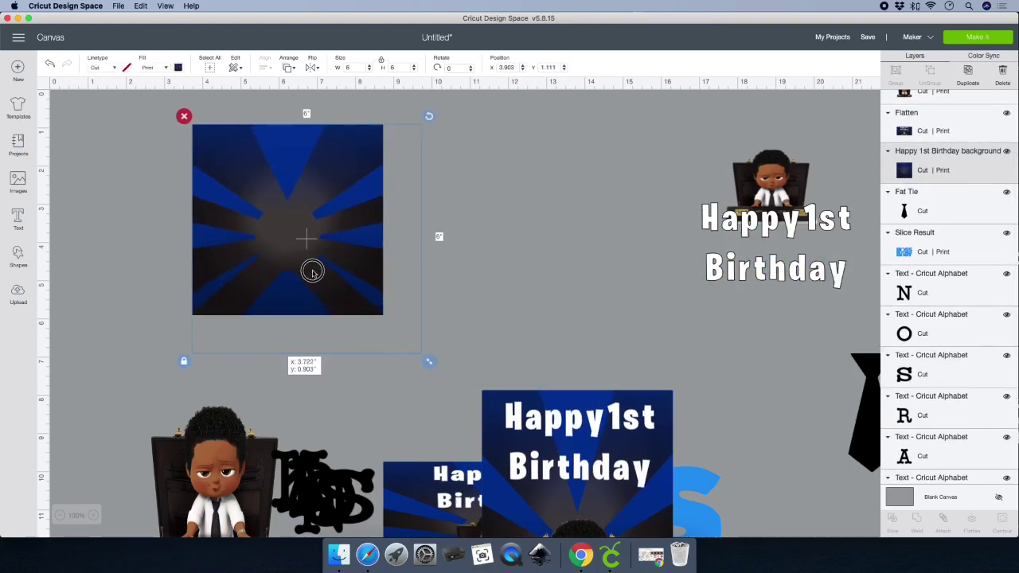
left_click_drag(312, 272, 303, 268)
Add a circle over the square background and set its width and height to 5.3 inches.
left_click(68, 236)
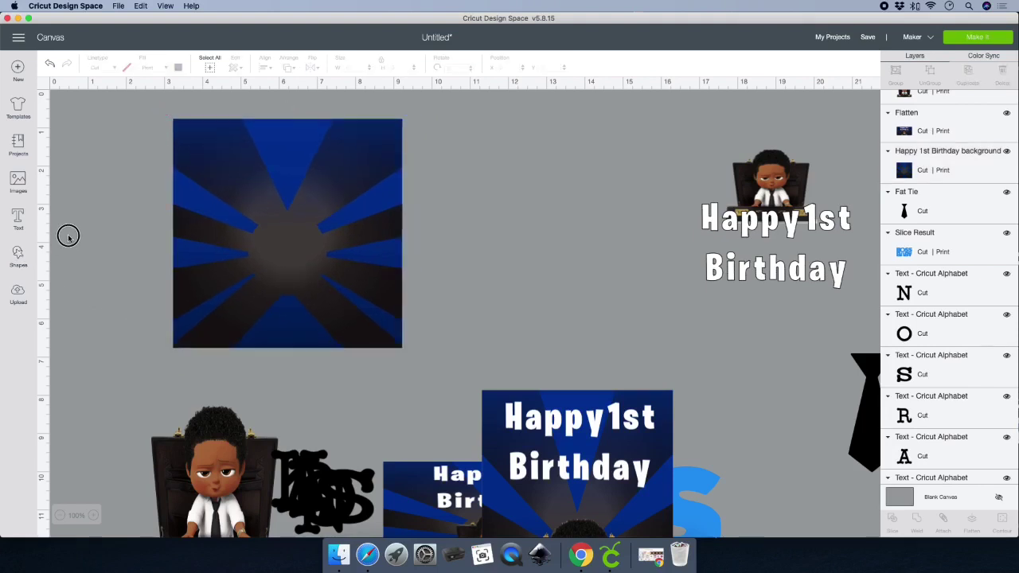
left_click(17, 254)
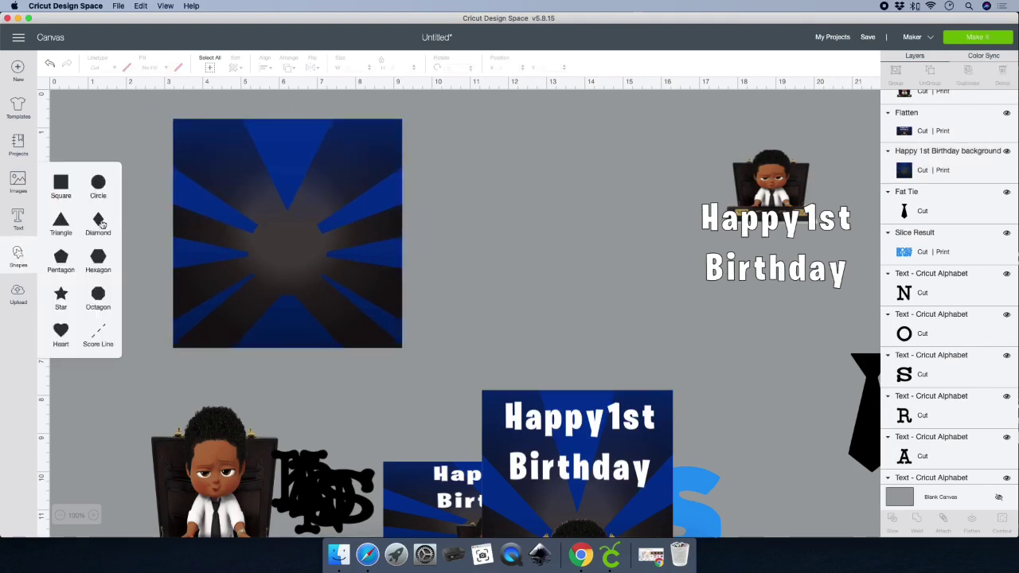
left_click(95, 184)
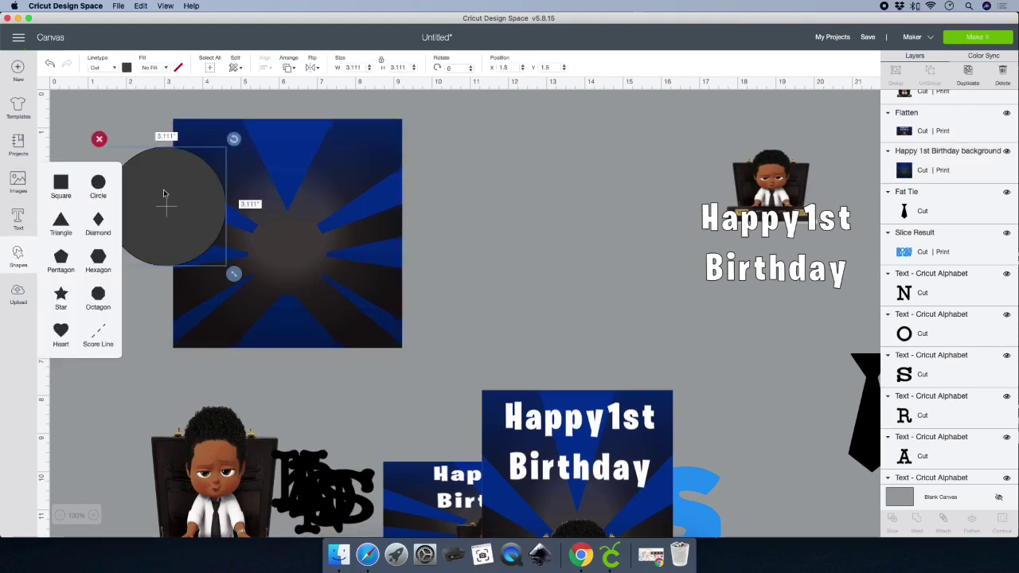
left_click_drag(164, 199, 273, 193)
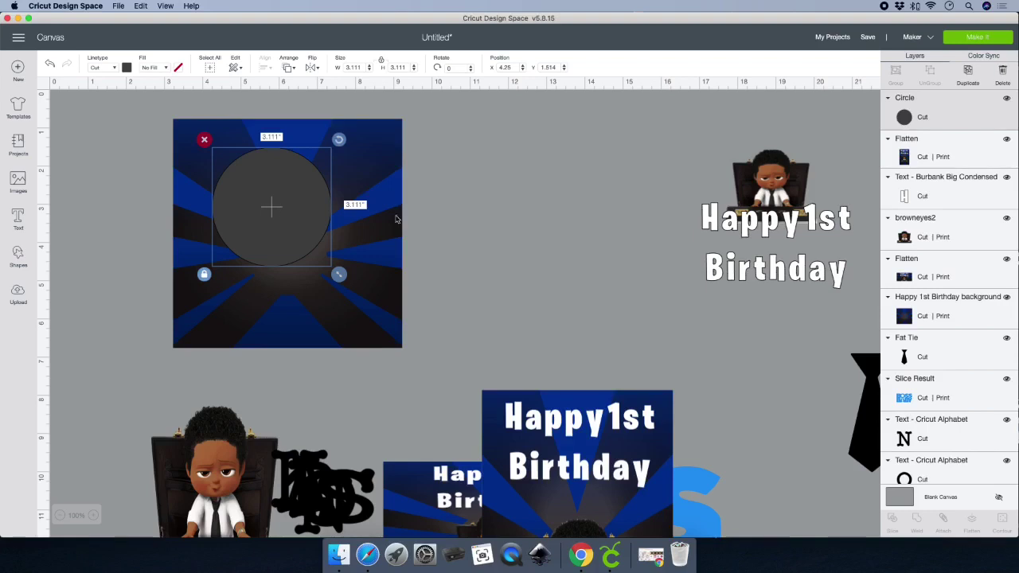
left_click(381, 63)
left_click(351, 66)
type("5.3")
key("Tab")
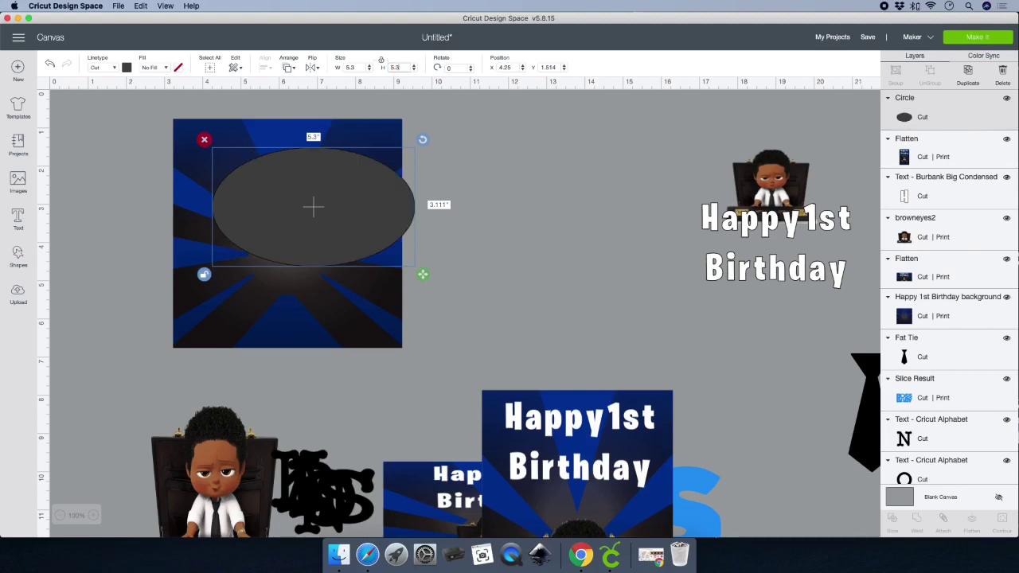
key("Return")
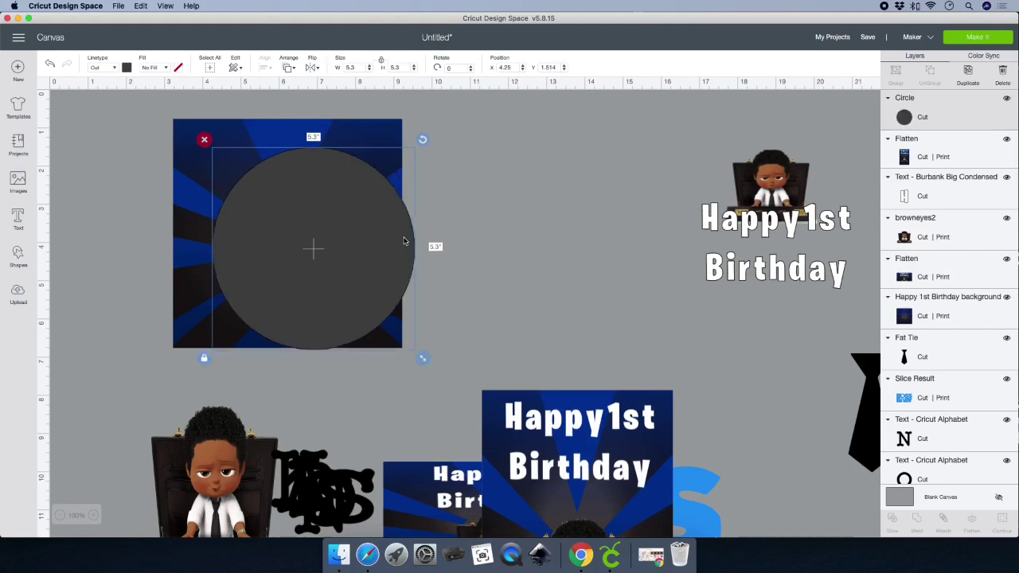
Centre the circle on the square starburst background and slice the two shapes.
left_click_drag(359, 250, 336, 241)
left_click(136, 125)
left_click_drag(127, 112, 501, 362)
left_click(894, 519)
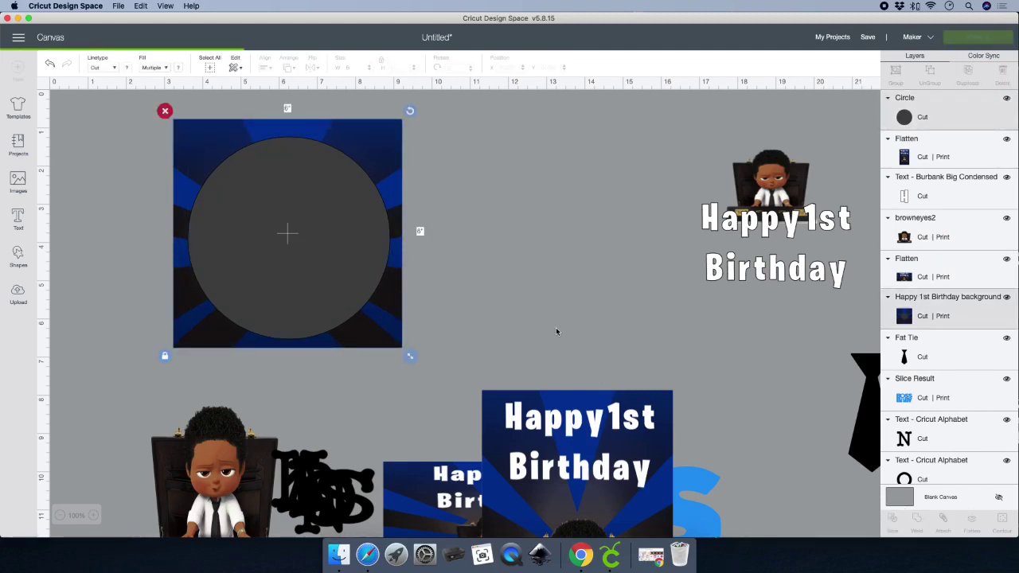
Remove the grey circle and the square outer frame left over from the slice, keeping the round starburst.
left_click_drag(285, 217, 588, 272)
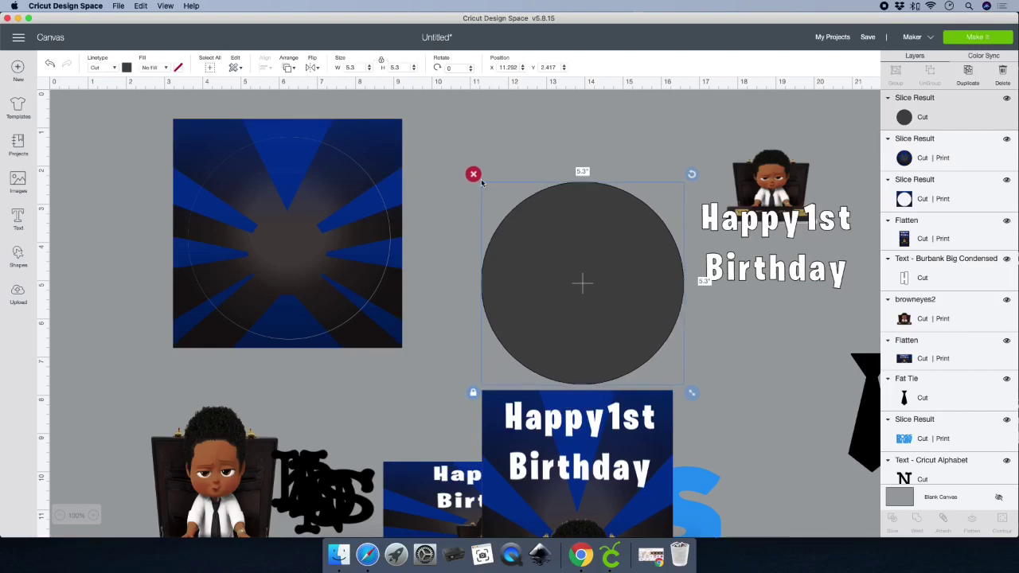
key("Delete")
left_click_drag(395, 137, 609, 170)
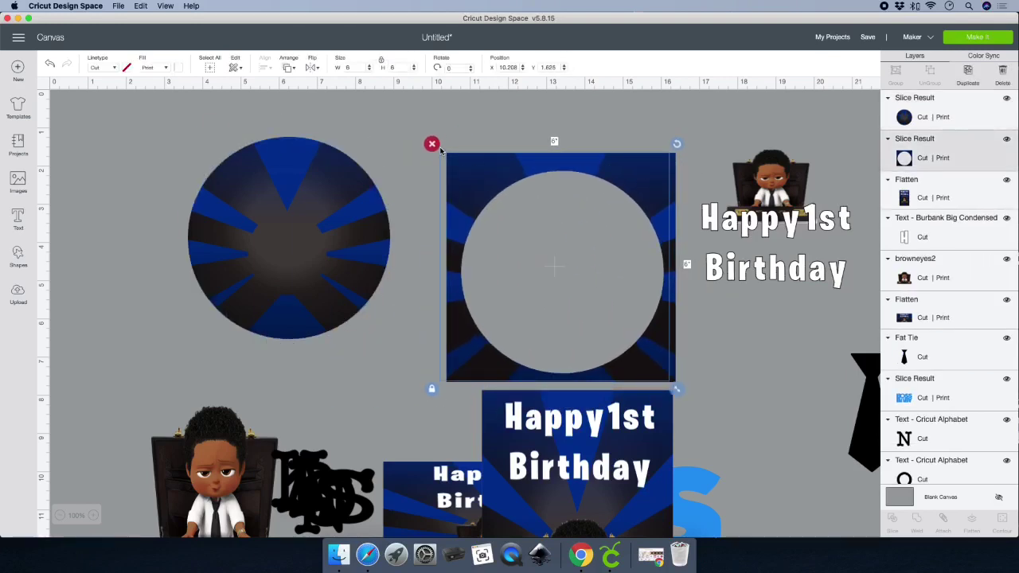
key("Delete")
Place the spare baby in front of the round starburst, enlarge it to about 2.7 inches wide and centre it in the lower half.
left_click_drag(761, 187, 270, 274)
left_click(289, 67)
left_click(306, 130)
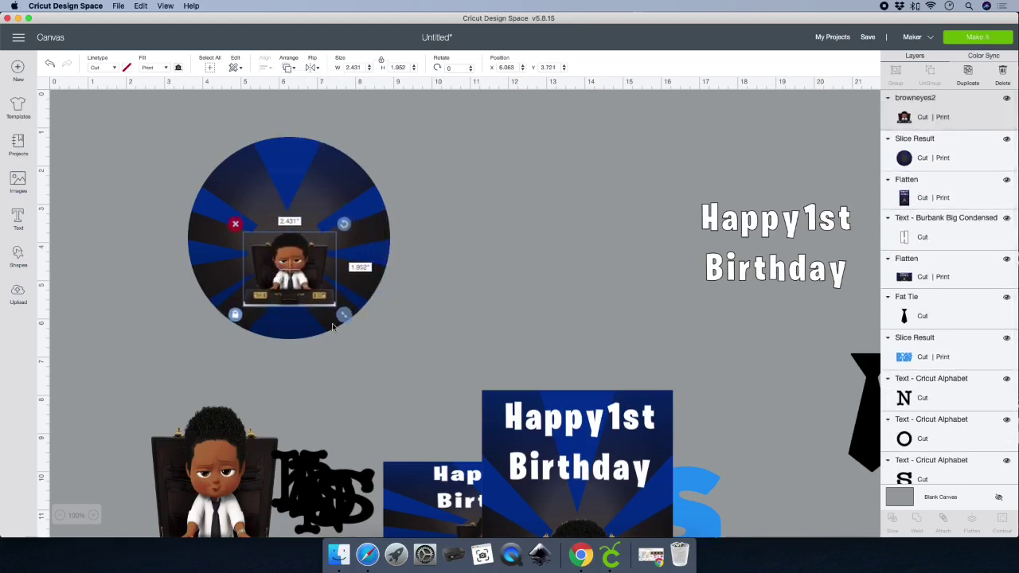
left_click_drag(353, 310, 358, 328)
left_click_drag(297, 285, 292, 285)
Place the birthday text in front of the round starburst above the baby, scaled to about 3.07 by 1.78 inches.
left_click(752, 225)
left_click(693, 216)
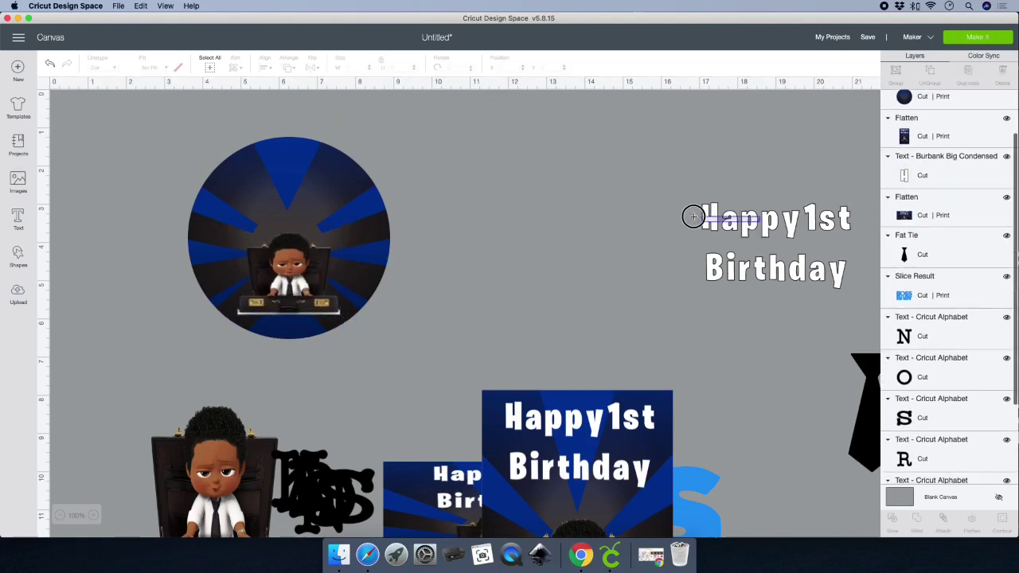
left_click(771, 229)
left_click_drag(771, 228, 300, 171)
left_click(287, 65)
left_click(305, 130)
left_click_drag(387, 249, 355, 231)
left_click_drag(319, 169, 329, 175)
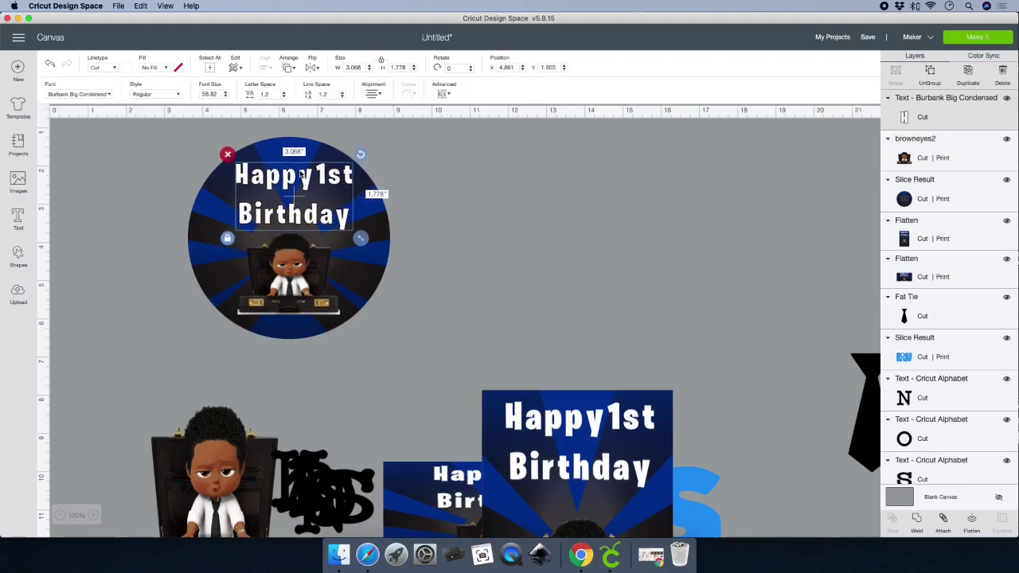
Select the birthday text, baby and round starburst together and flatten them into one printable piece.
left_click(169, 168)
left_click_drag(150, 142, 422, 319)
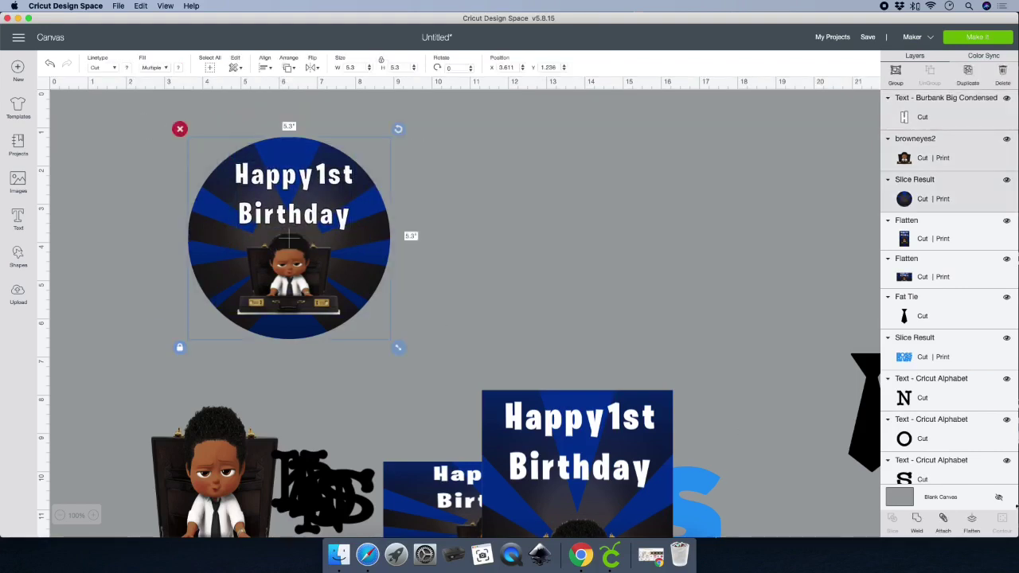
left_click(973, 523)
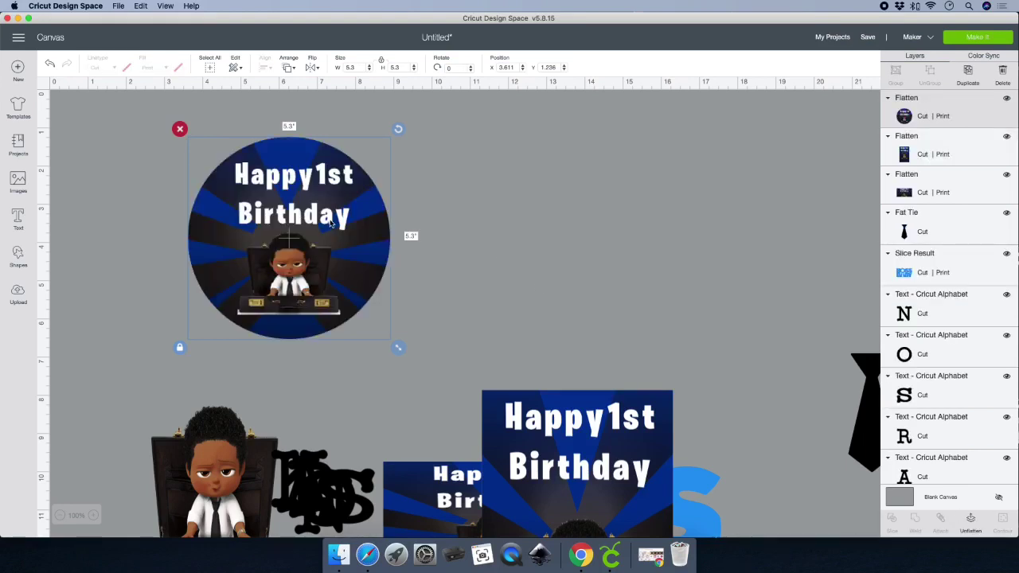
Move the black tie into the empty upper canvas and park the round birthday piece beside the other flattened pieces.
left_click(871, 416)
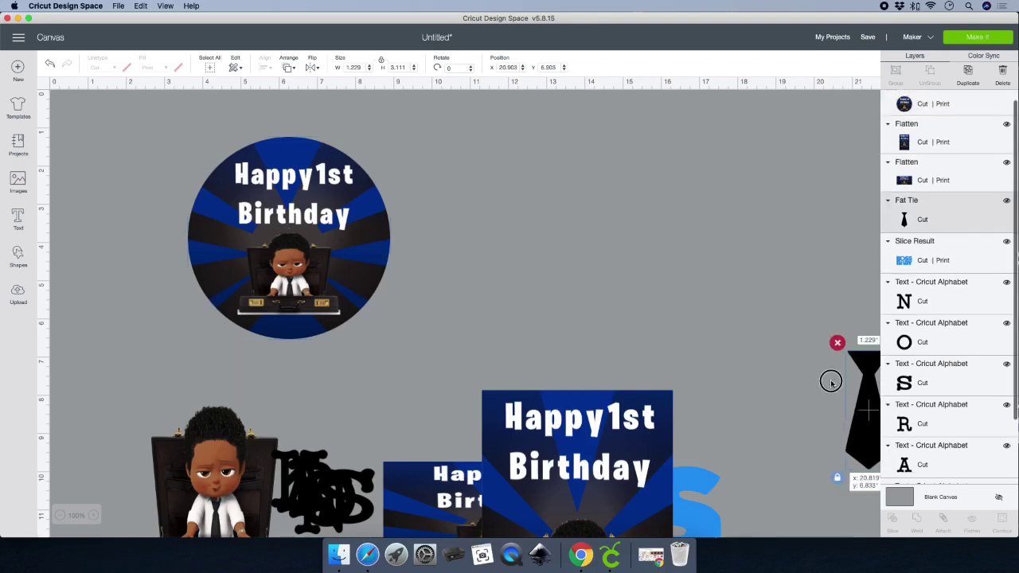
left_click_drag(830, 380, 569, 157)
left_click_drag(215, 469, 171, 413)
left_click_drag(289, 239, 741, 446)
Duplicate the spare large baby, return the original to the lower canvas and place the copy in the empty upper area.
left_click_drag(191, 395, 241, 325)
key("super+d")
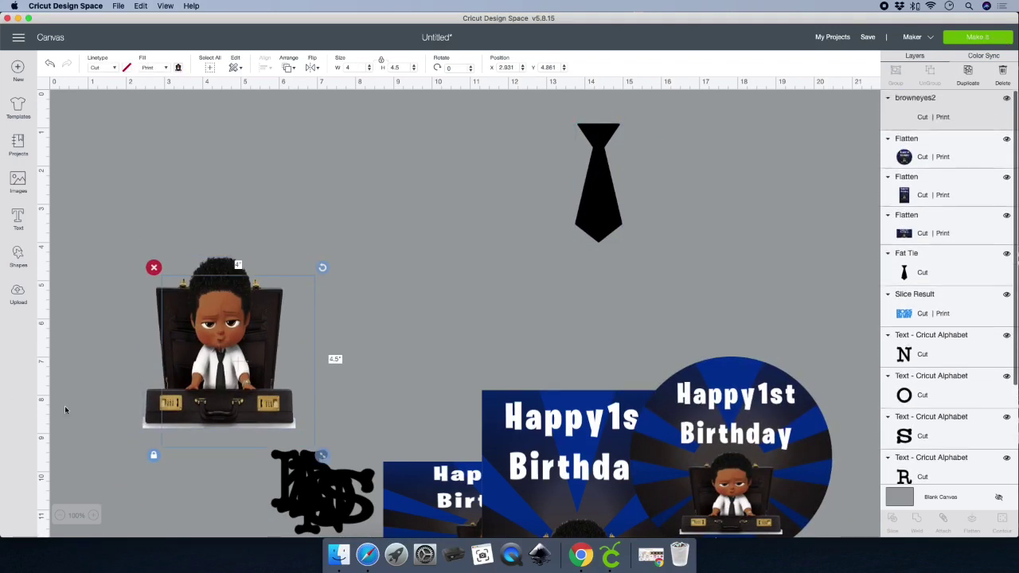
left_click_drag(212, 361, 537, 194)
left_click_drag(183, 327, 315, 475)
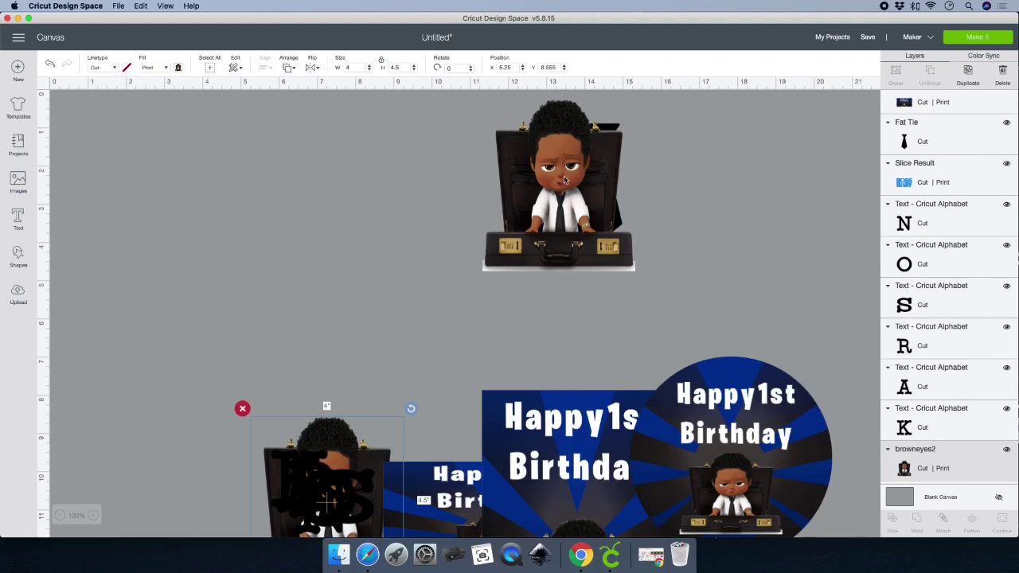
left_click_drag(565, 179, 252, 202)
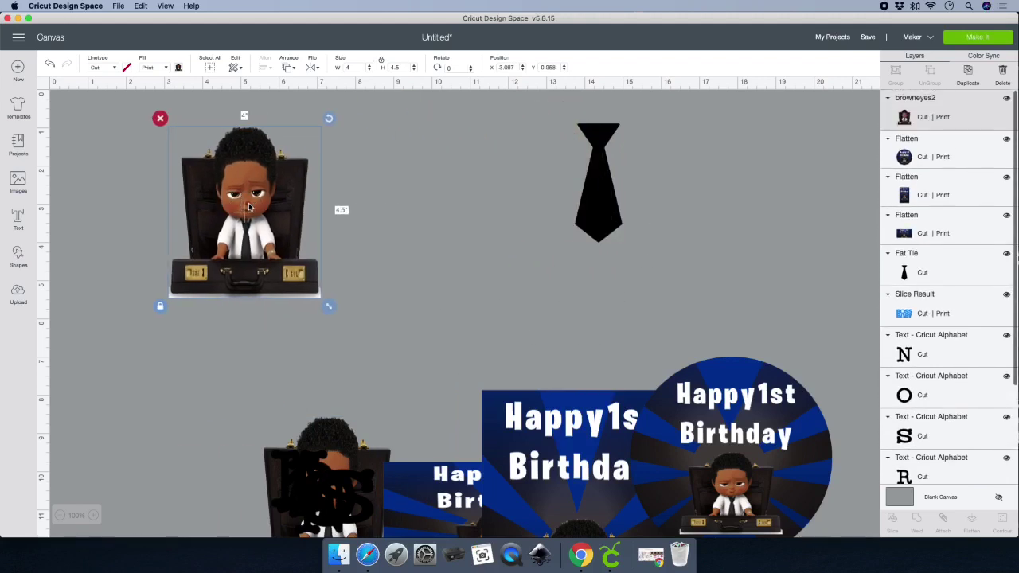
Unlock the baby copy's proportions, set its size to 2.5 by 1.5 inches and move it lower on the canvas.
left_click(382, 63)
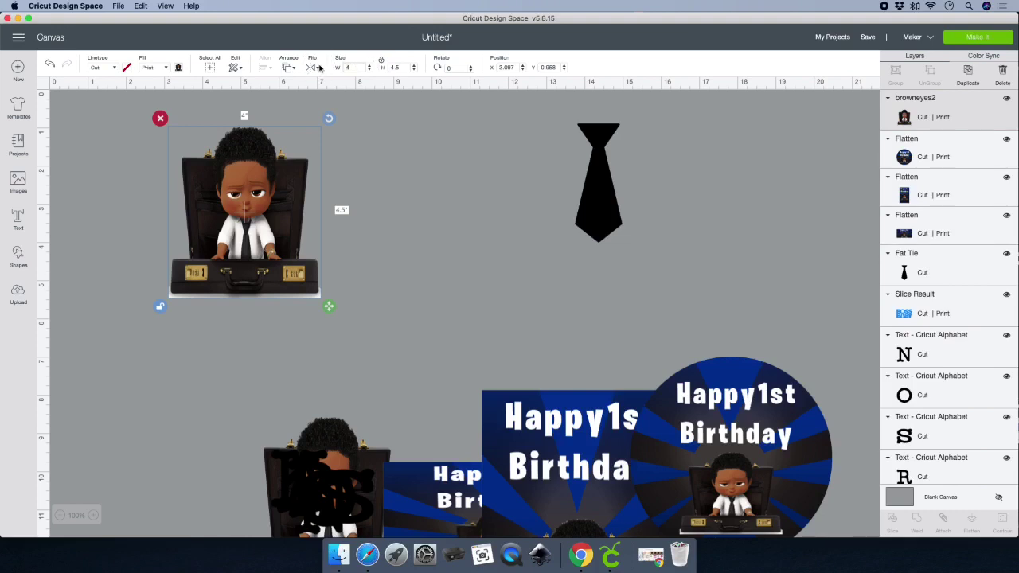
type(".5")
key("Tab")
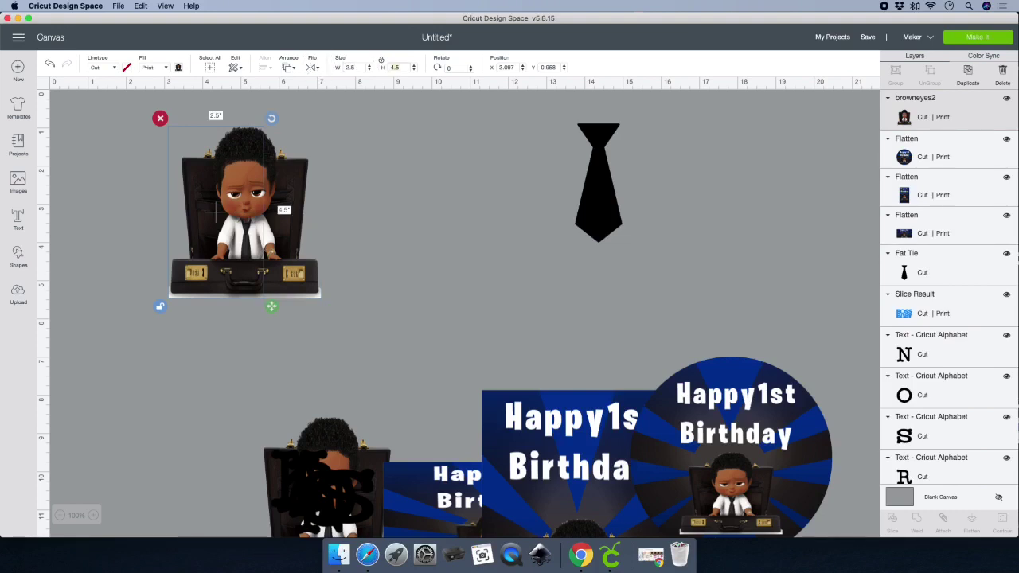
type("1.5")
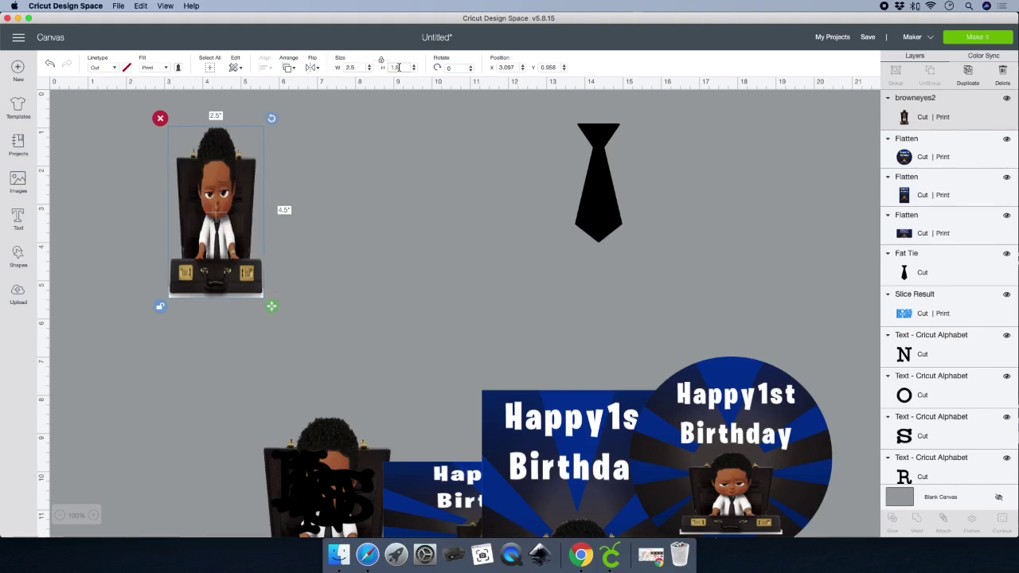
key("Return")
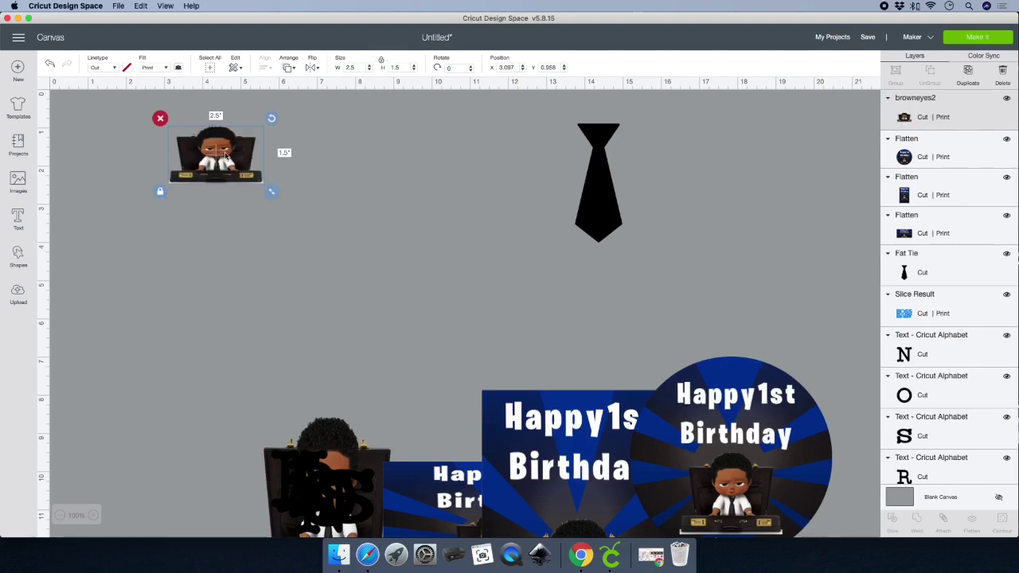
left_click_drag(226, 156, 212, 258)
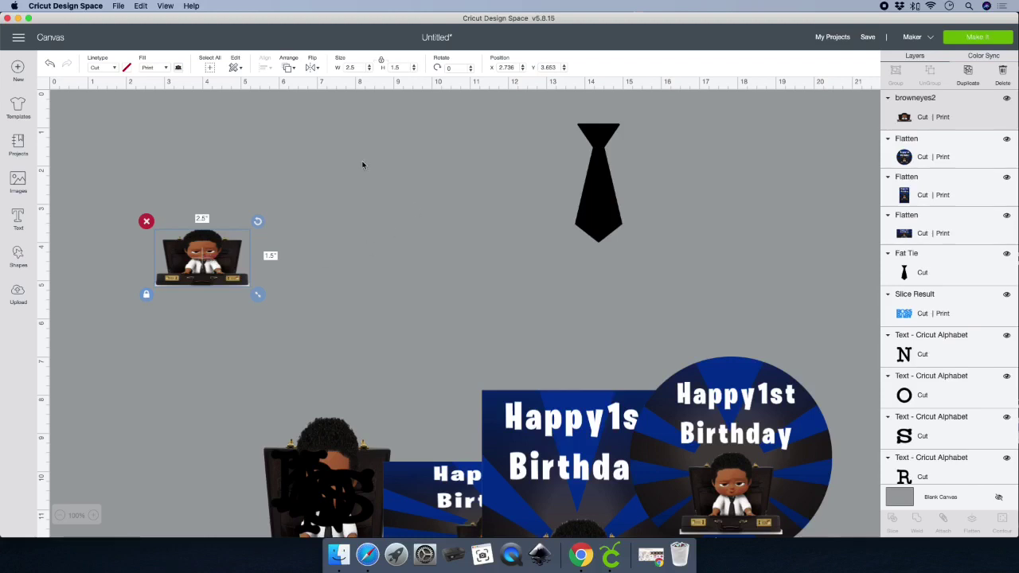
Unlock the tie's proportions, set it to 1.26 by 3.2 inches and place it to the left of the small baby.
left_click_drag(587, 186, 391, 204)
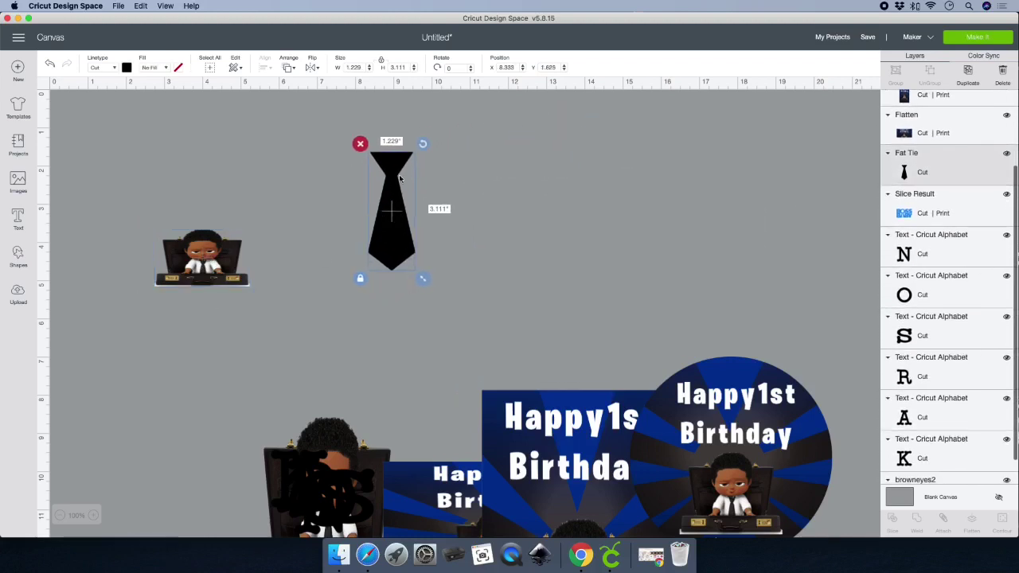
left_click(381, 61)
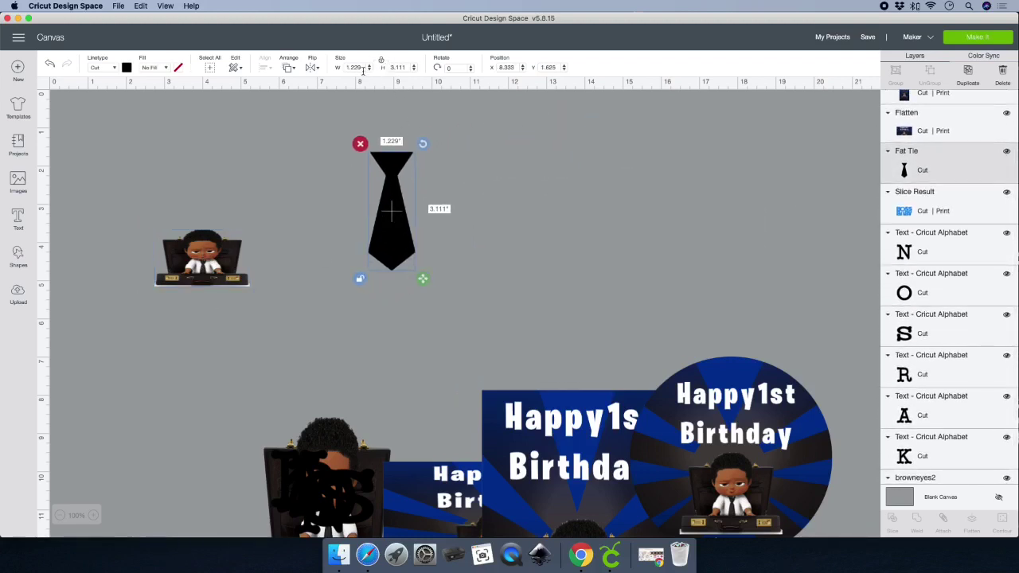
left_click(356, 67)
type("1")
key("Tab")
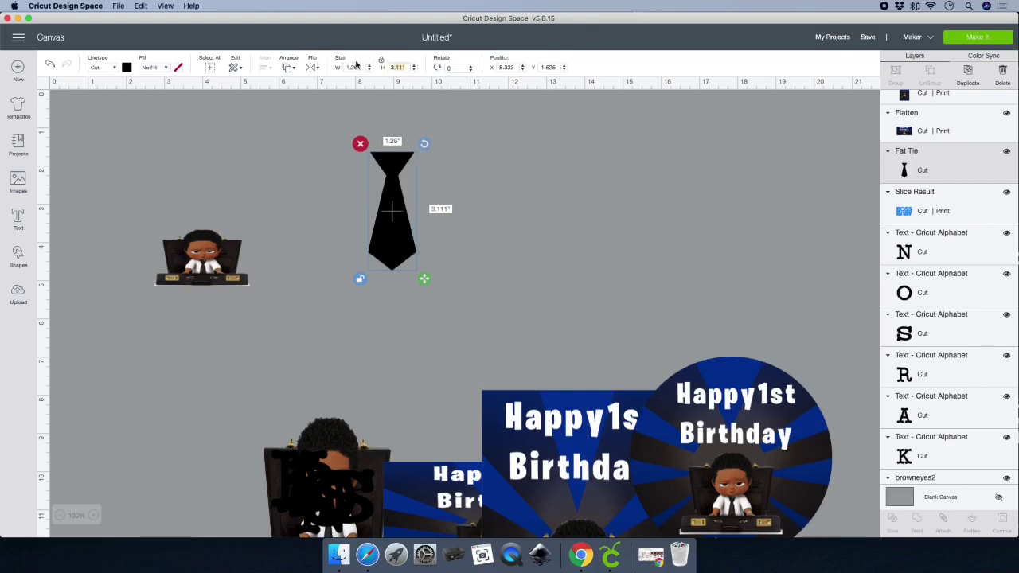
type("3.2")
key("Return")
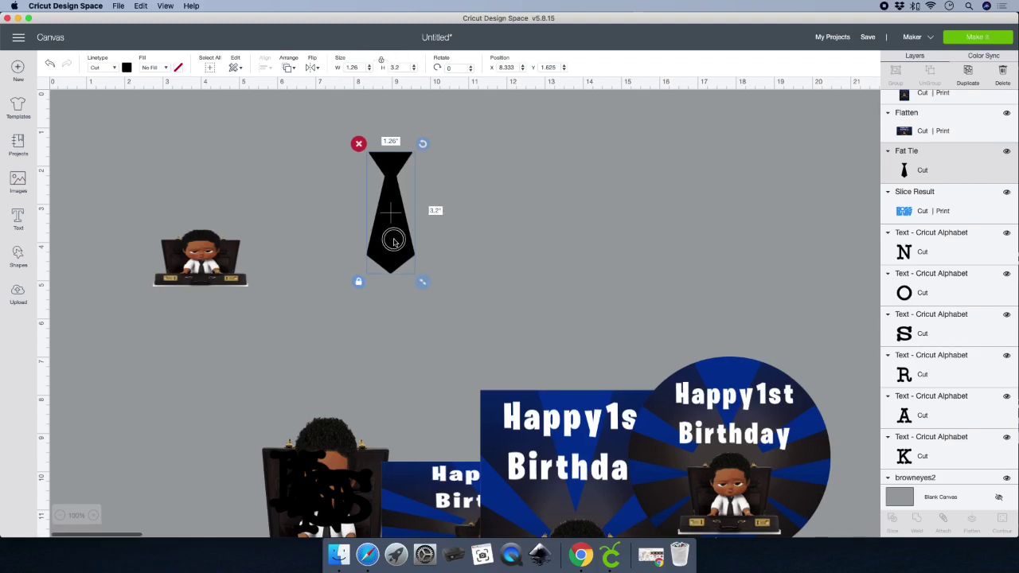
left_click_drag(391, 251, 129, 267)
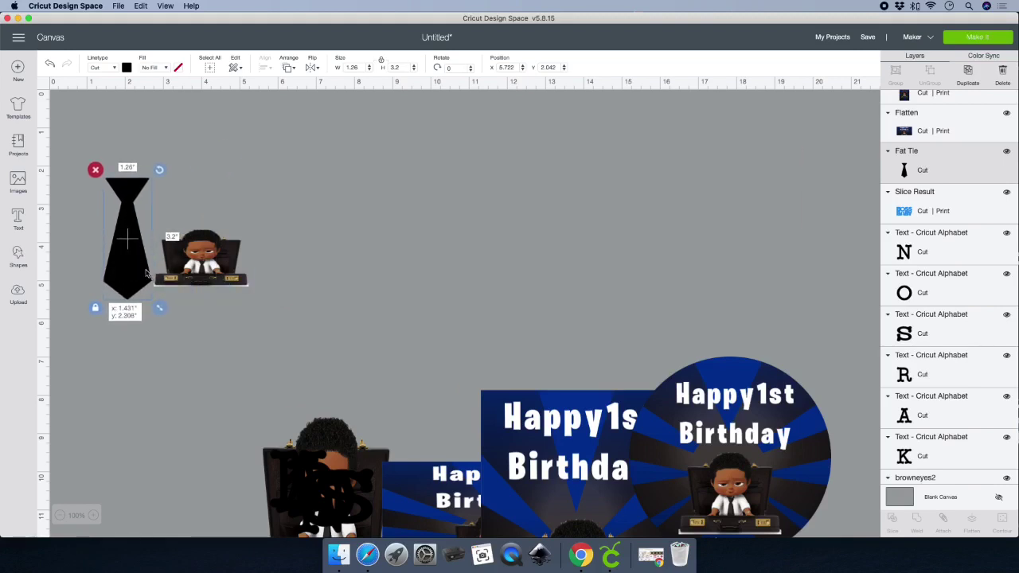
Set the baby copy to 2 by 2 inches with its proportions unlocked and place it directly beside the tie.
left_click_drag(201, 271, 203, 255)
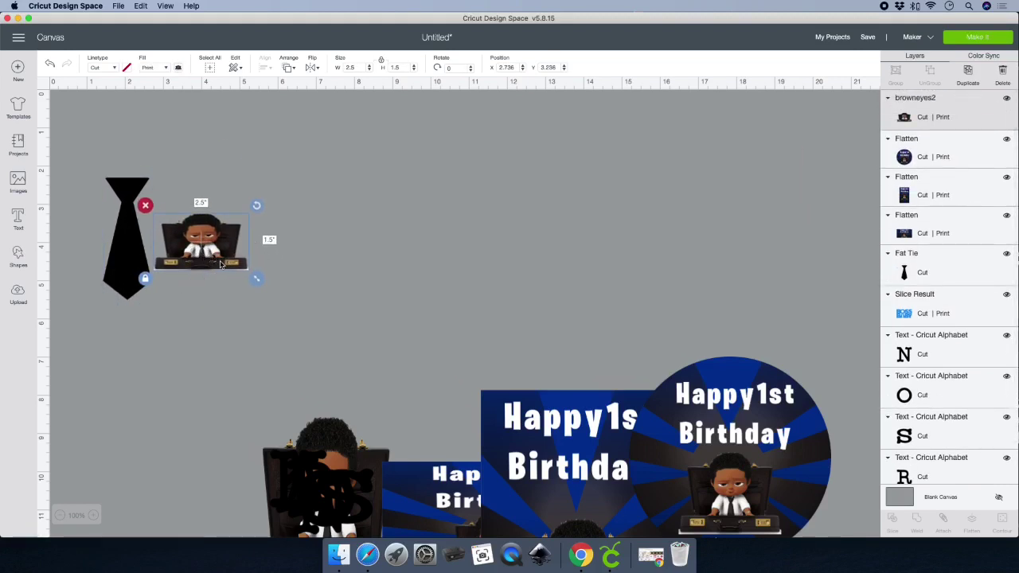
scroll(220, 262, "left", 1)
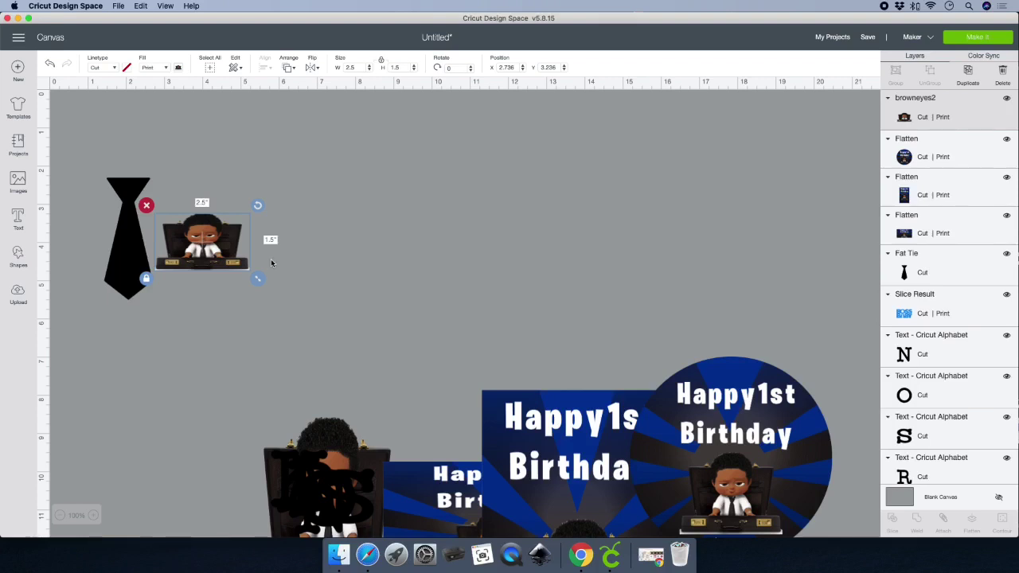
left_click_drag(239, 253, 348, 222)
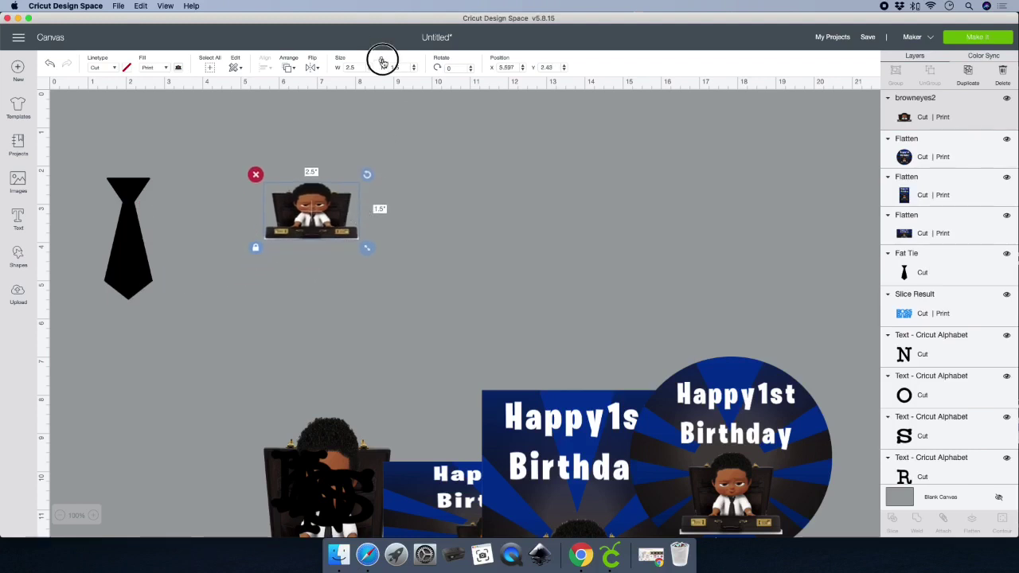
left_click(382, 62)
type("2")
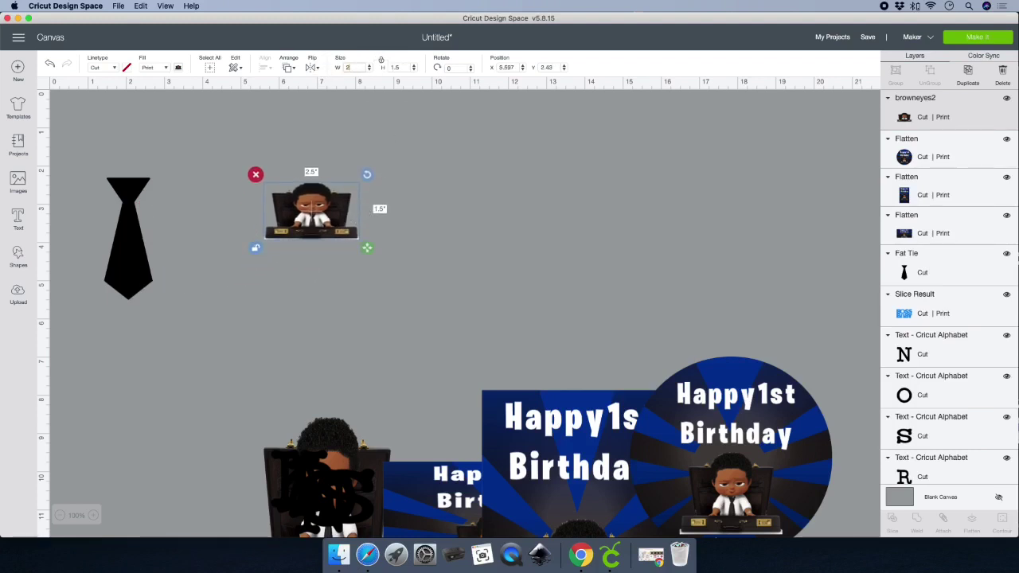
type(".2")
key("BackSpace")
key("BackSpace")
key("Tab")
type("2")
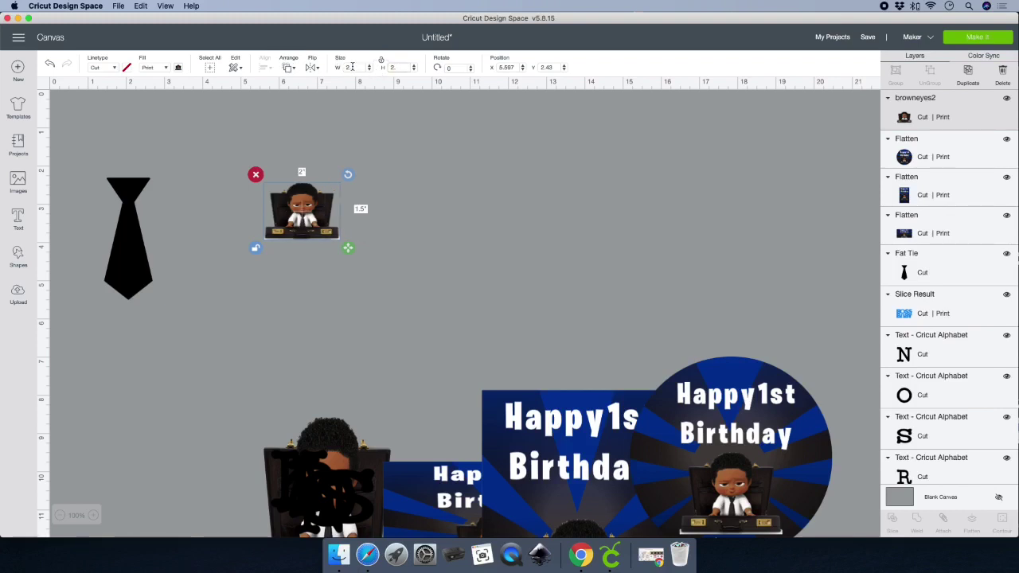
key("Return")
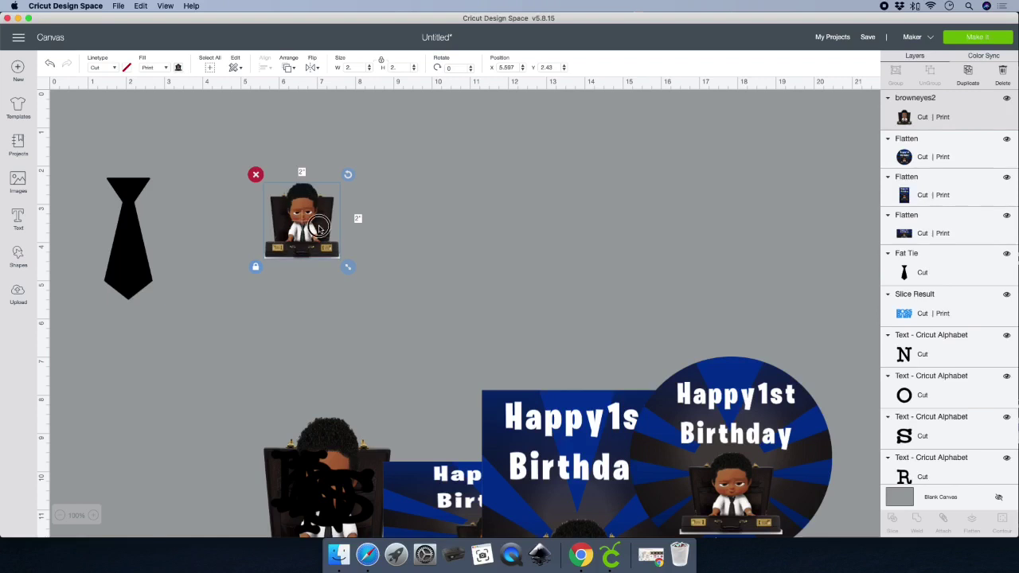
left_click_drag(319, 229, 207, 224)
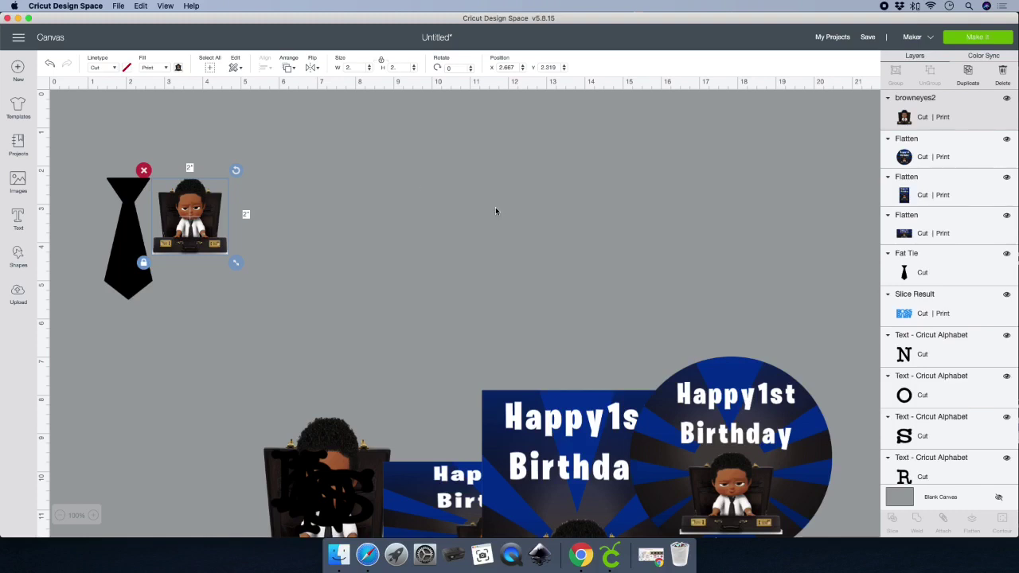
Add a text object reading "1" and move it into the empty canvas area to the right of the baby.
left_click(18, 217)
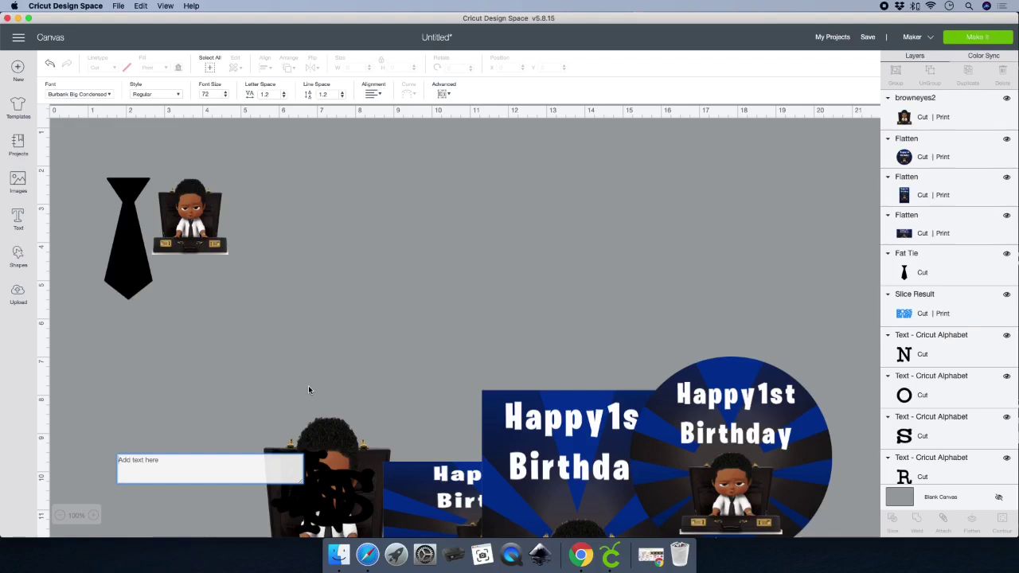
type("1")
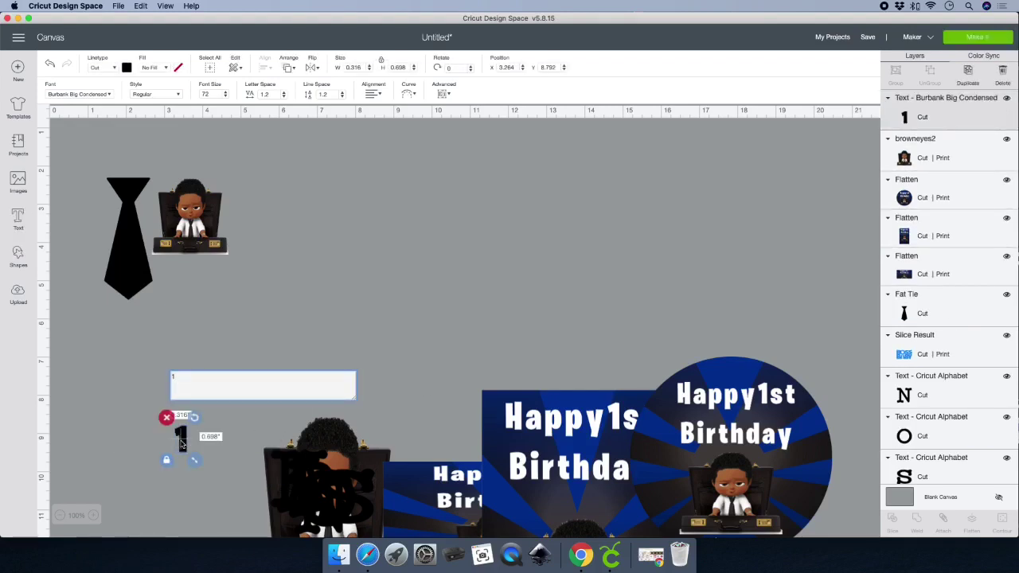
left_click_drag(182, 437, 348, 270)
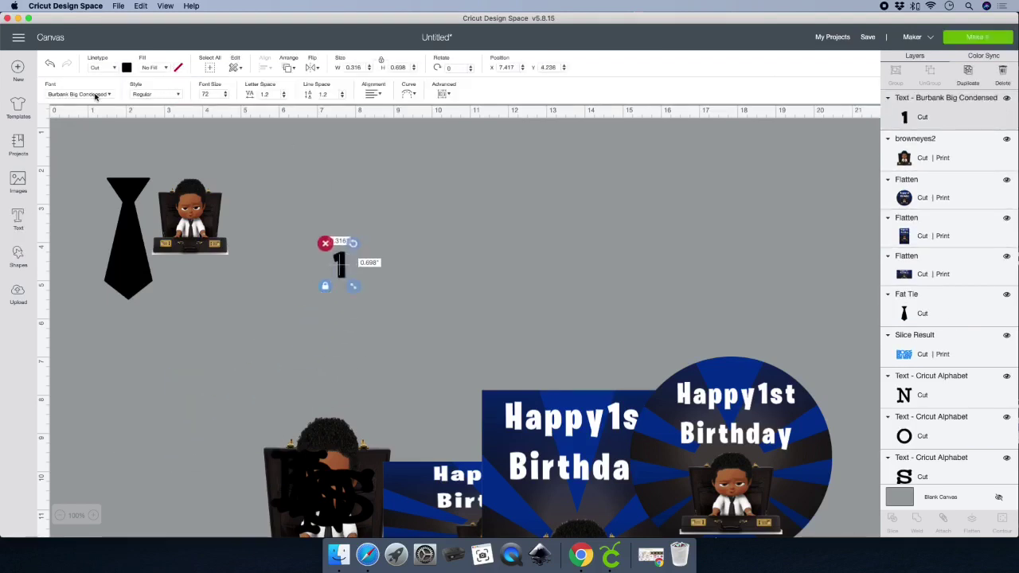
Change the font of the "1" to Cricut Alphabet and move it farther up and right on the empty canvas.
left_click(96, 96)
double_click(760, 68)
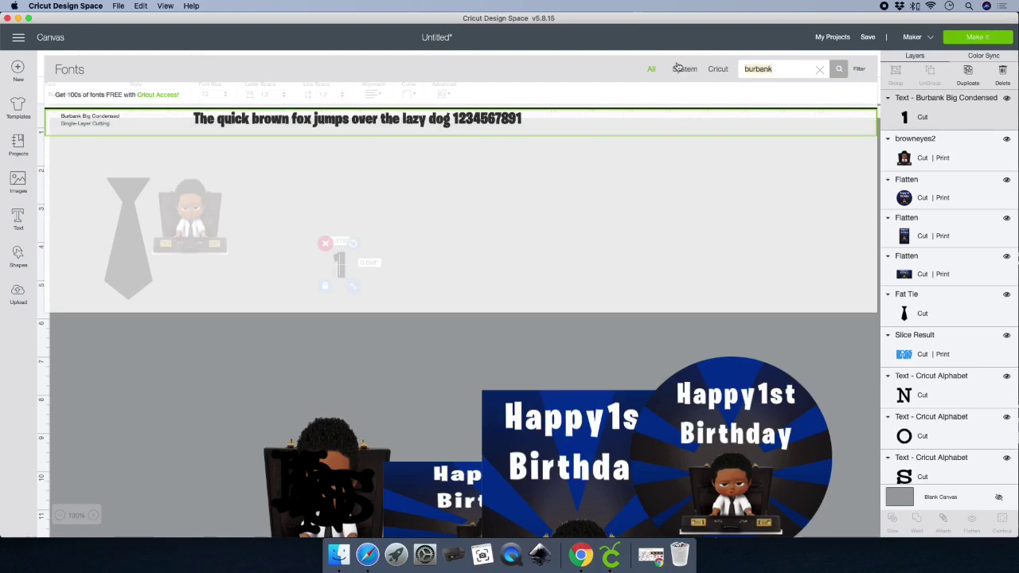
type("CRICUT")
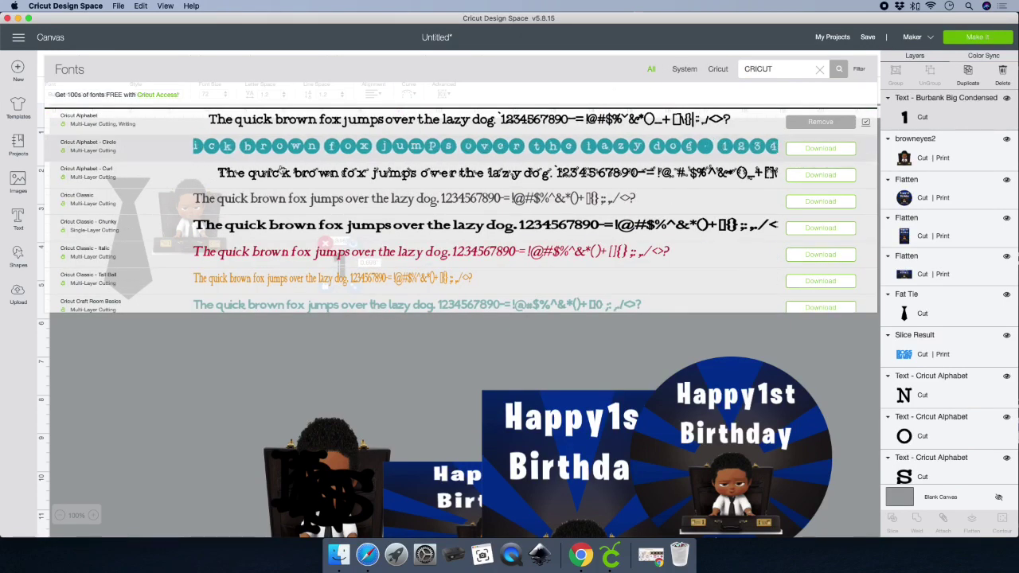
scroll(162, 232, "down", 1)
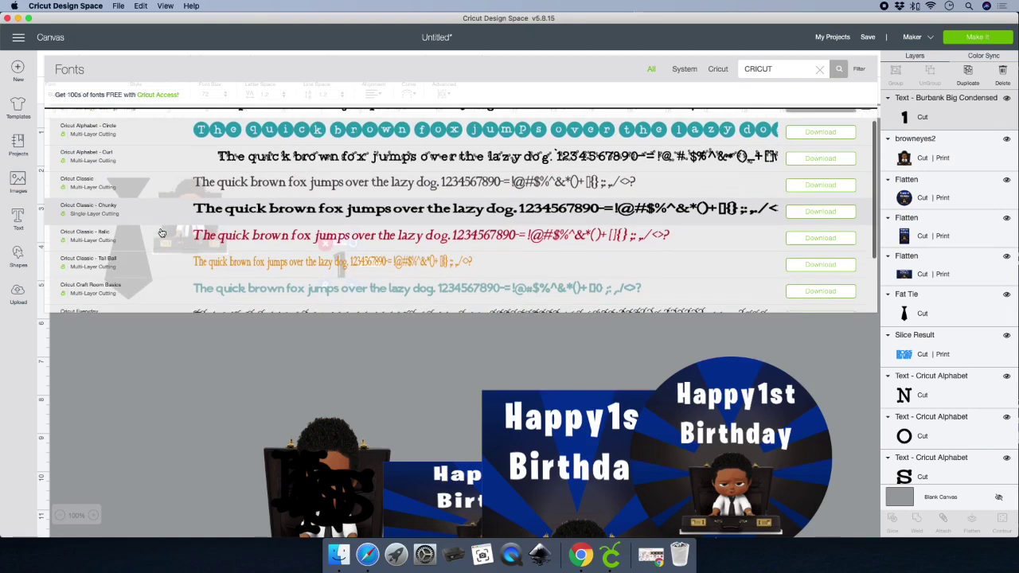
scroll(162, 232, "up", 1)
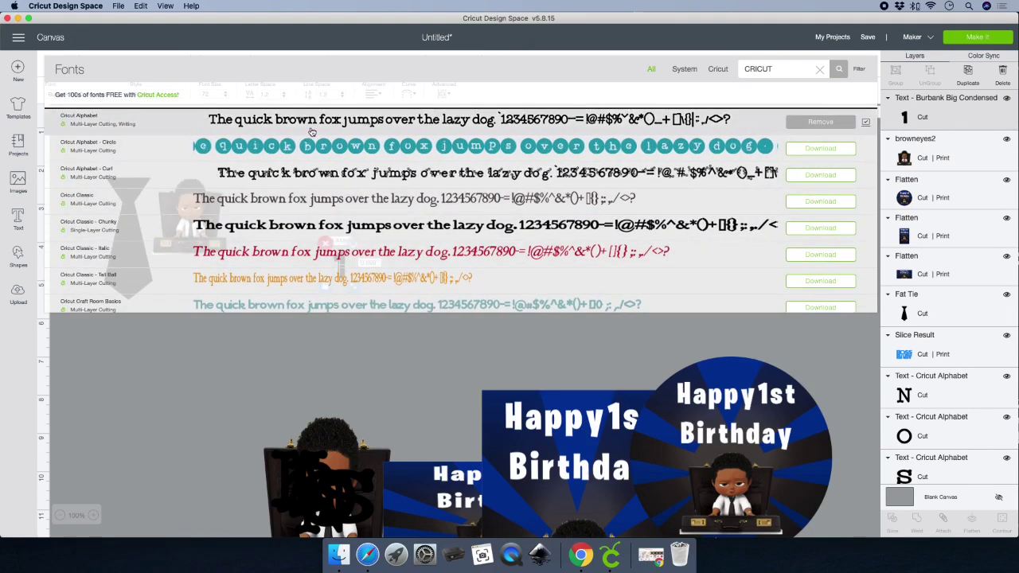
left_click(398, 119)
left_click_drag(362, 301, 432, 231)
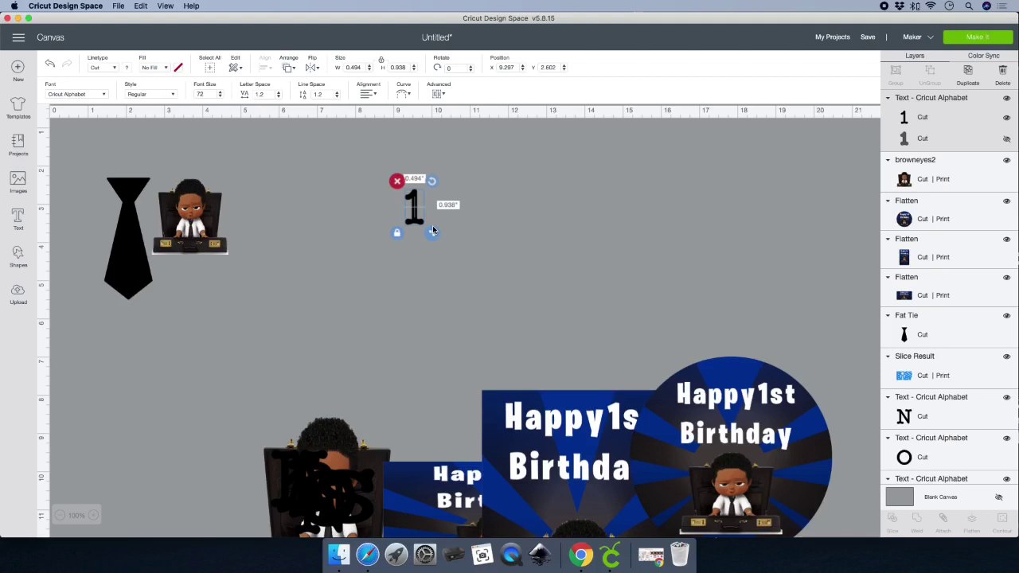
Unlock the proportions of the "1", set it to 1.75 by 3 inches and shift it slightly up and left.
scroll(477, 229, "down", 1)
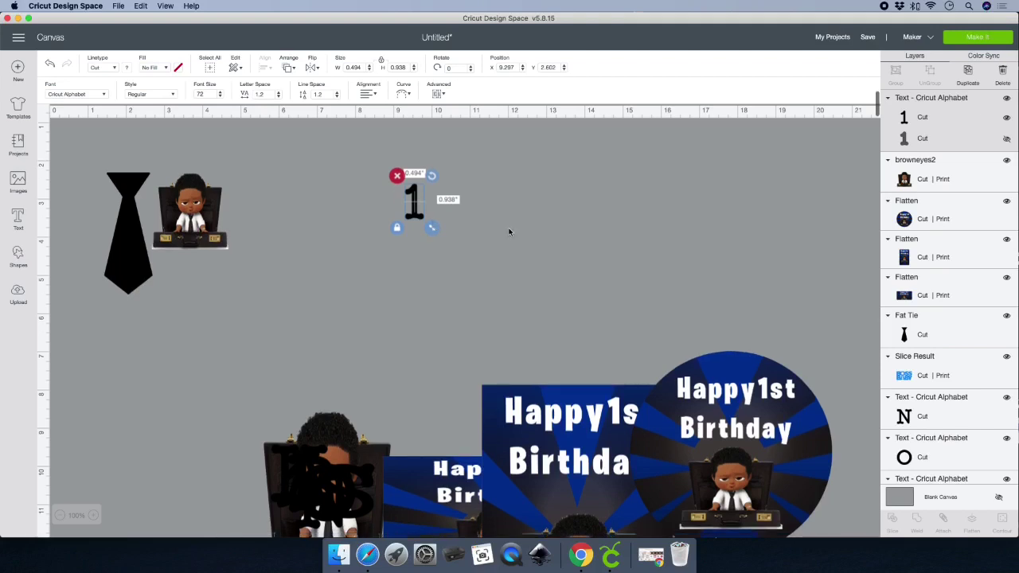
left_click(382, 63)
type("1.75")
key("Tab")
type("3")
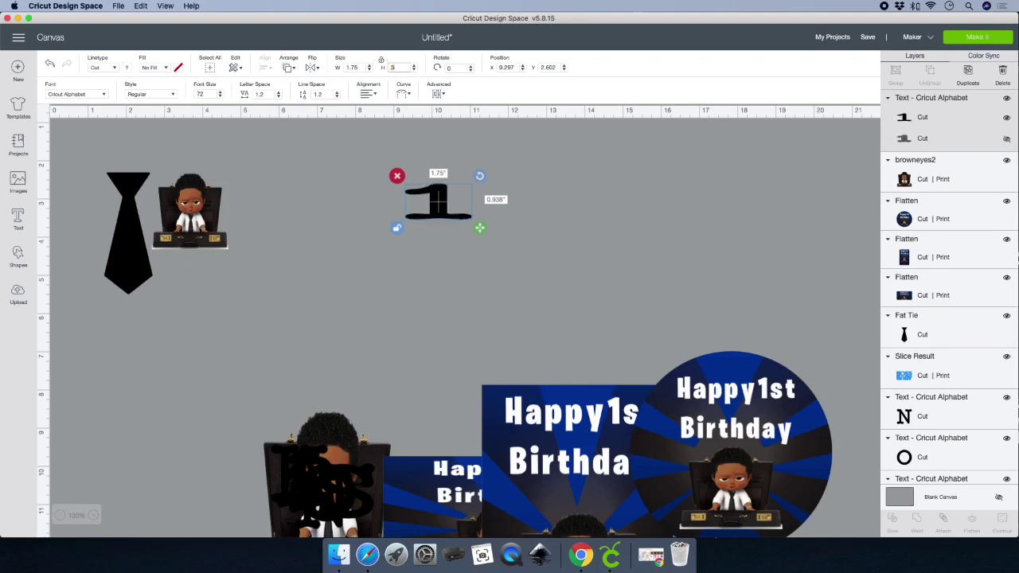
key("Return")
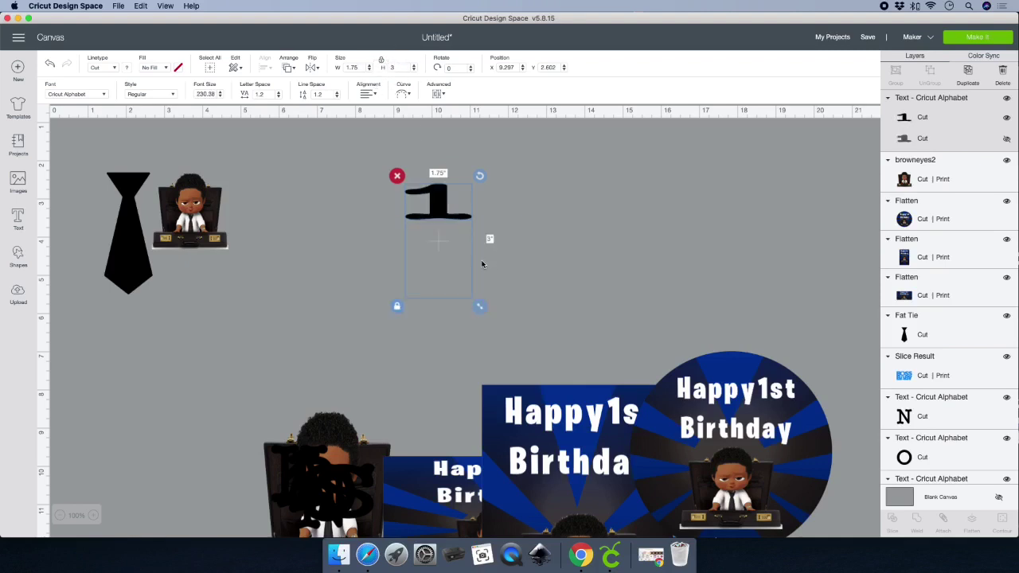
left_click_drag(436, 261, 428, 239)
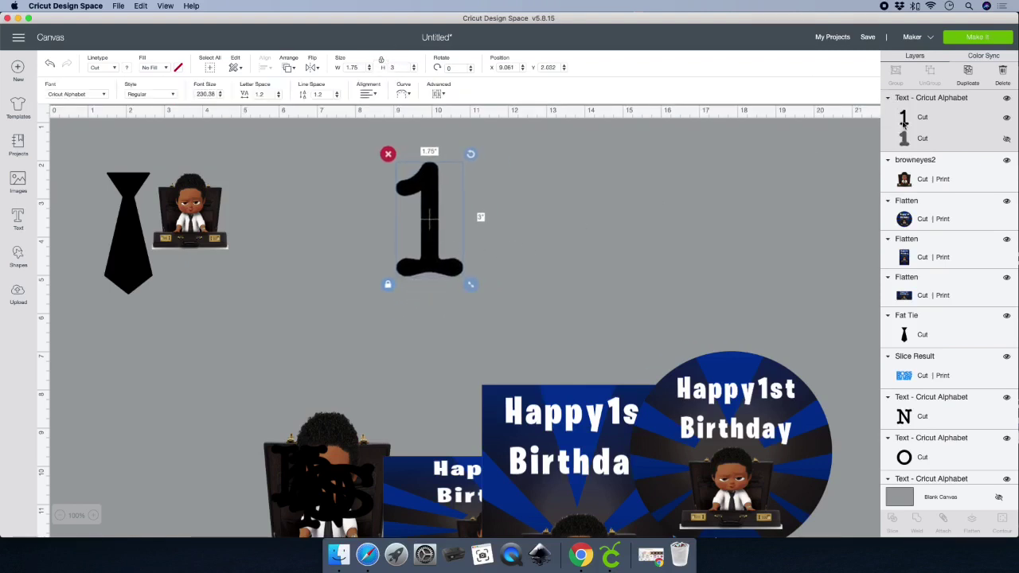
Unhide the shadow layer of the "1".
left_click(952, 141)
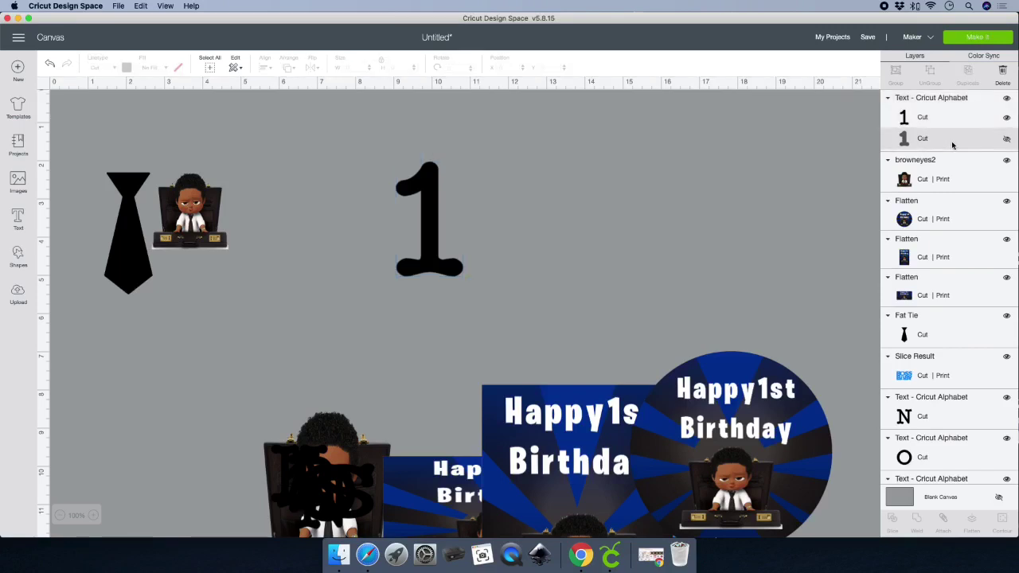
left_click(1007, 141)
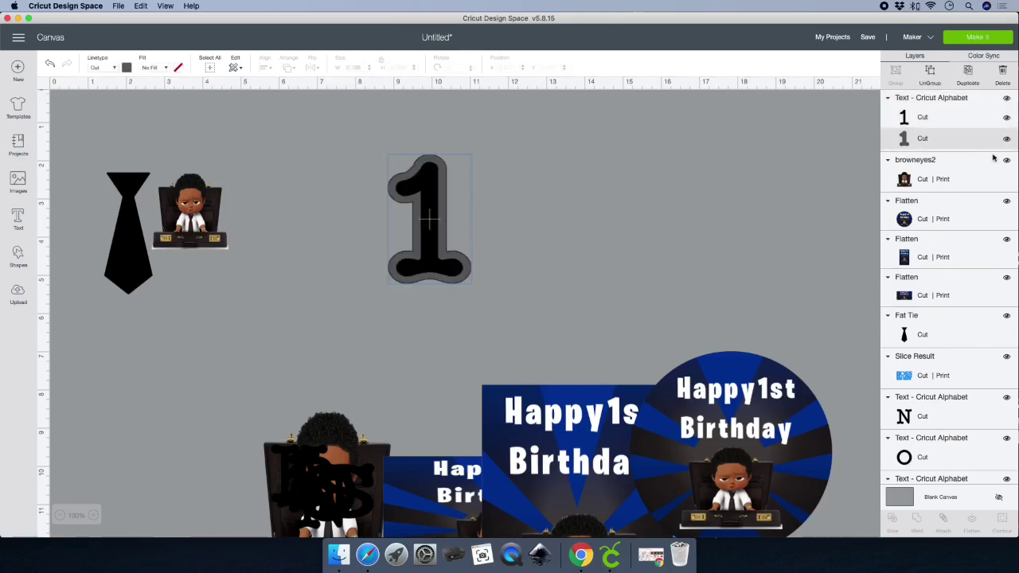
Try light blue, navy and medium blue on the shadow layer of the "1", and light blue on its front layer.
left_click(127, 67)
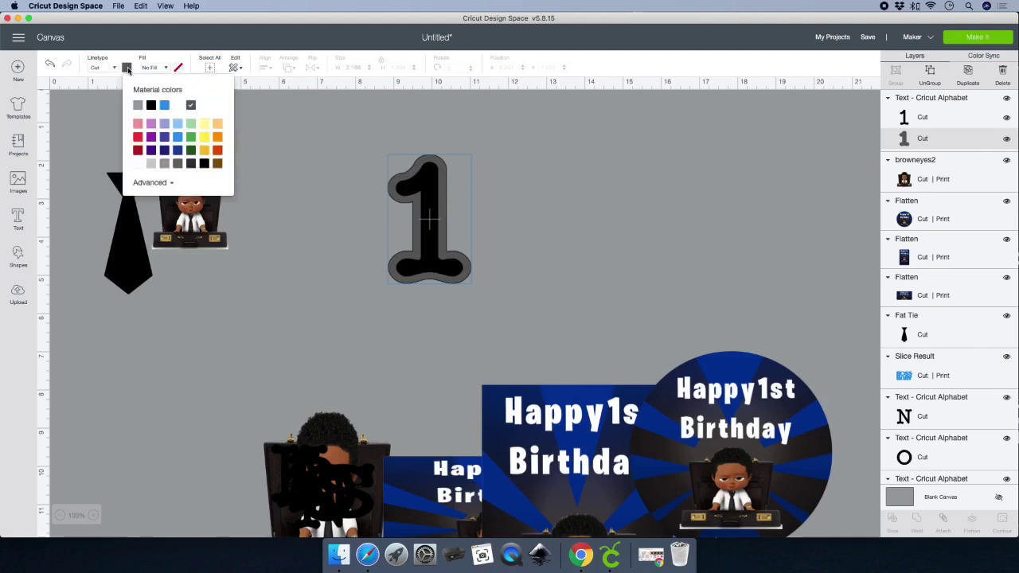
left_click(177, 124)
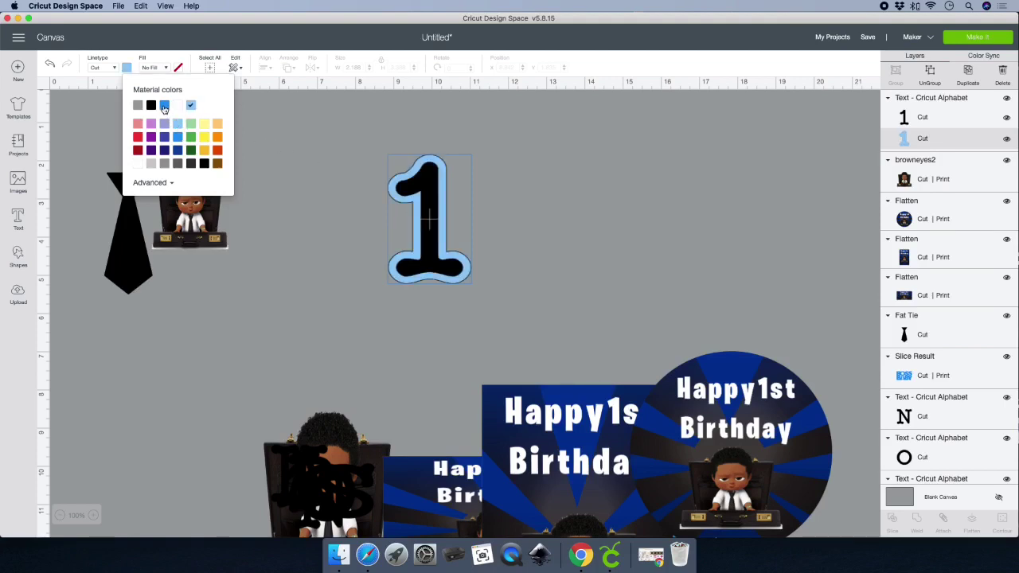
left_click(177, 137)
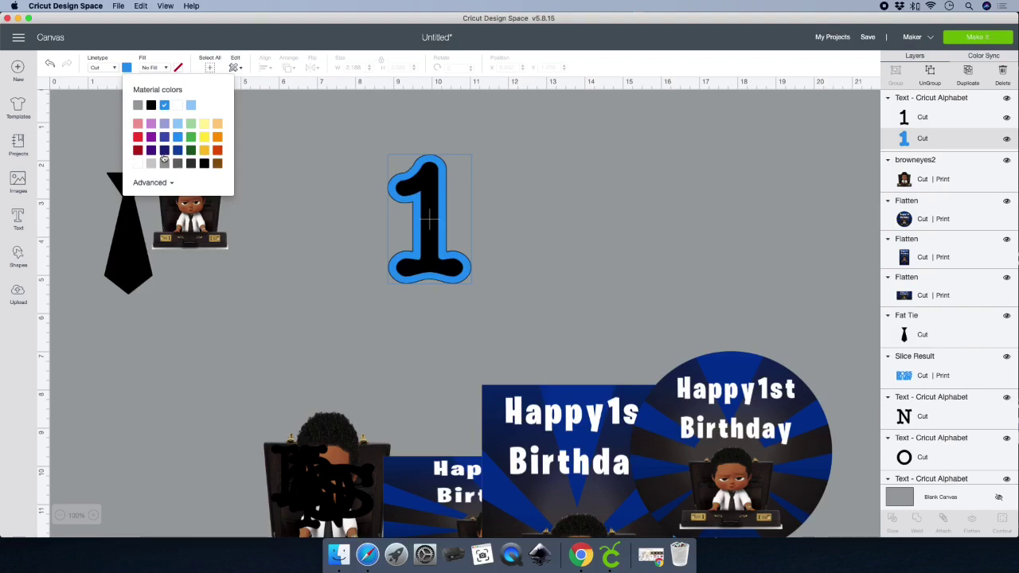
left_click(165, 151)
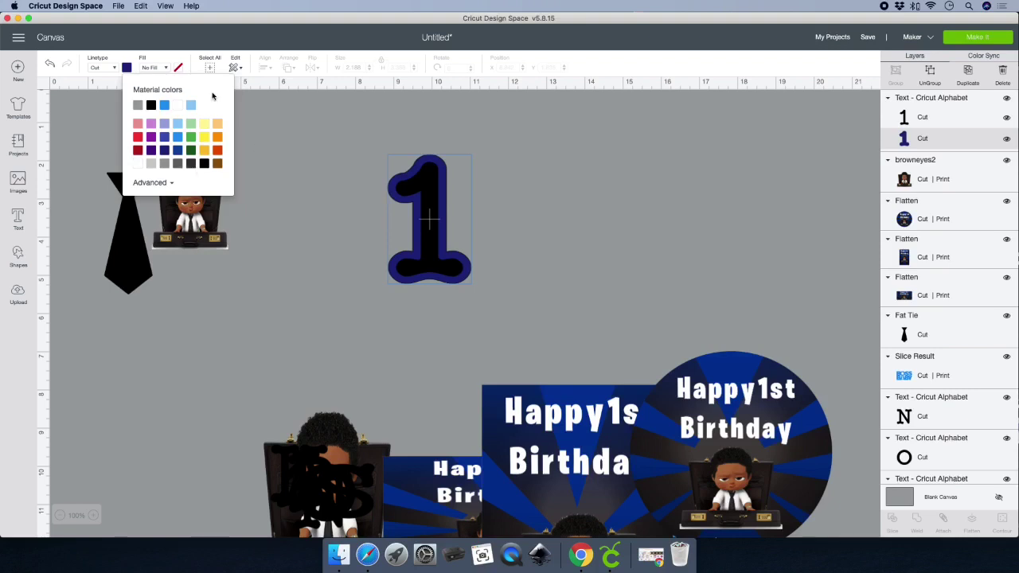
left_click(151, 105)
left_click(164, 106)
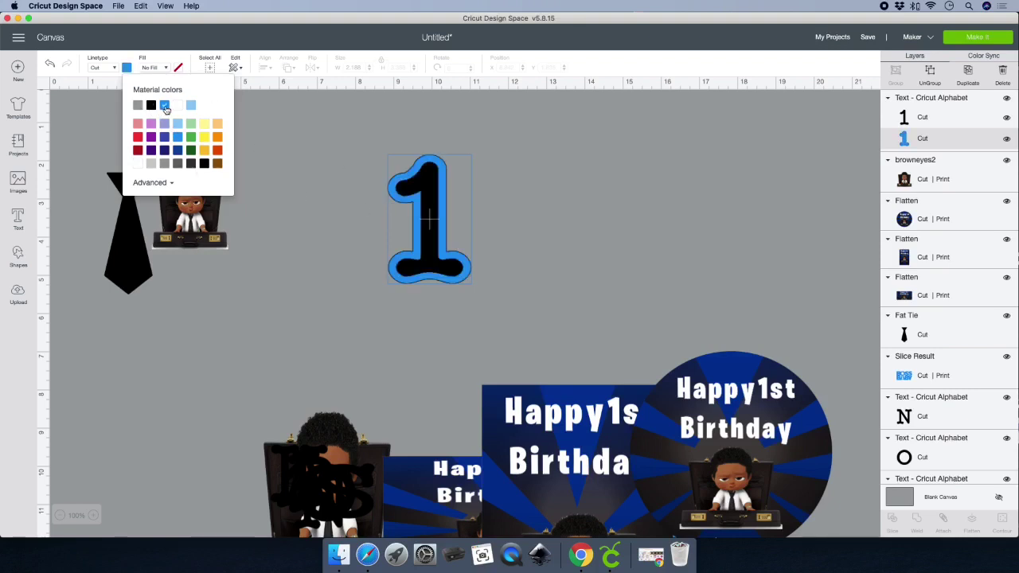
left_click(962, 114)
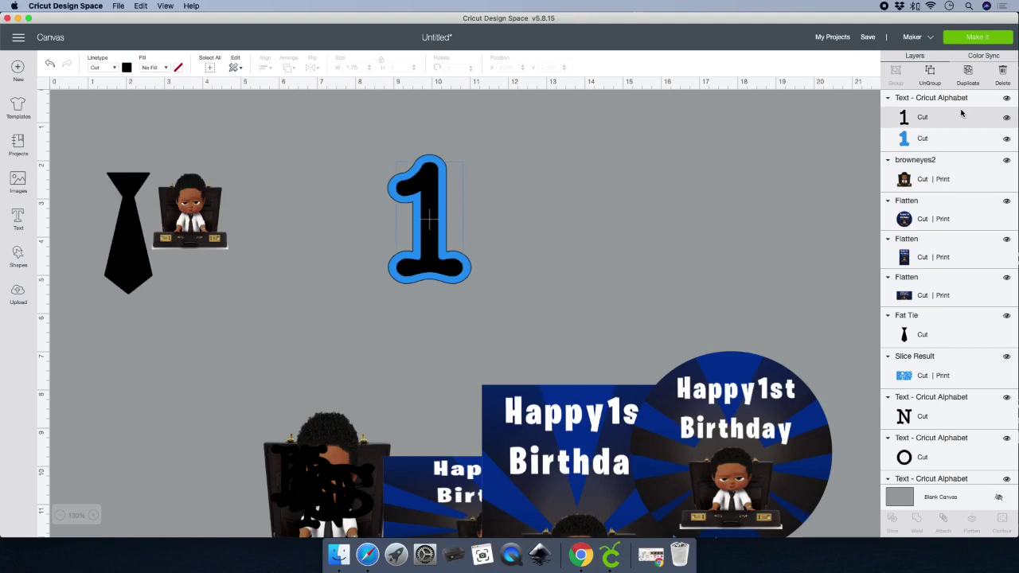
left_click(126, 67)
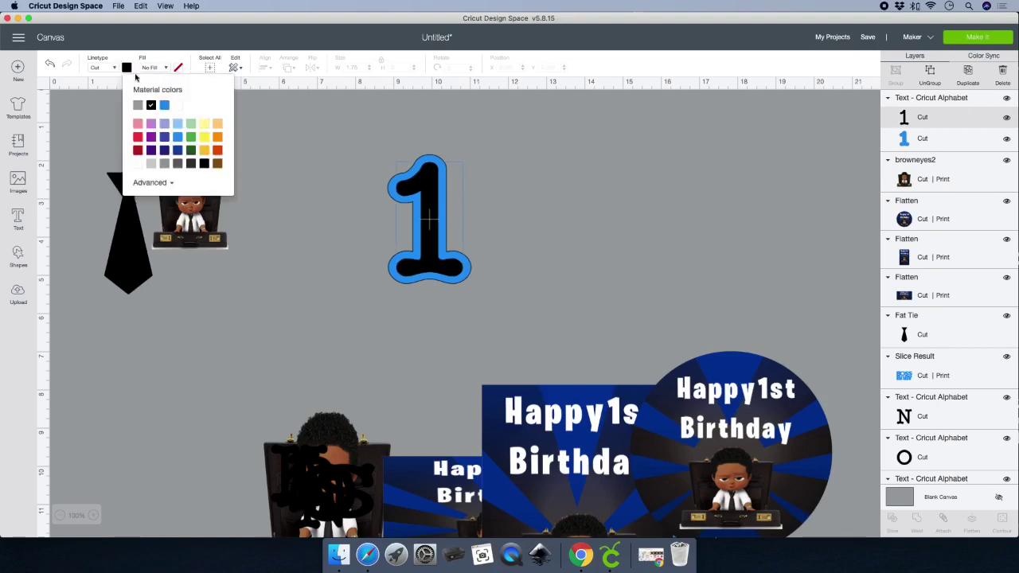
left_click(178, 125)
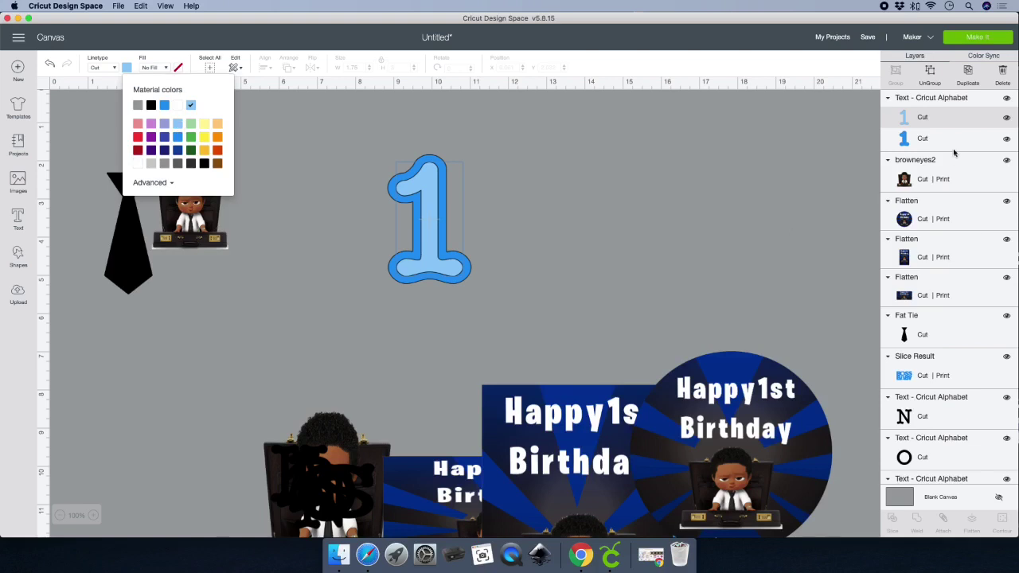
Colour the shadow layer of the "1" black and its front layer medium blue.
left_click(953, 149)
left_click(127, 67)
left_click(152, 105)
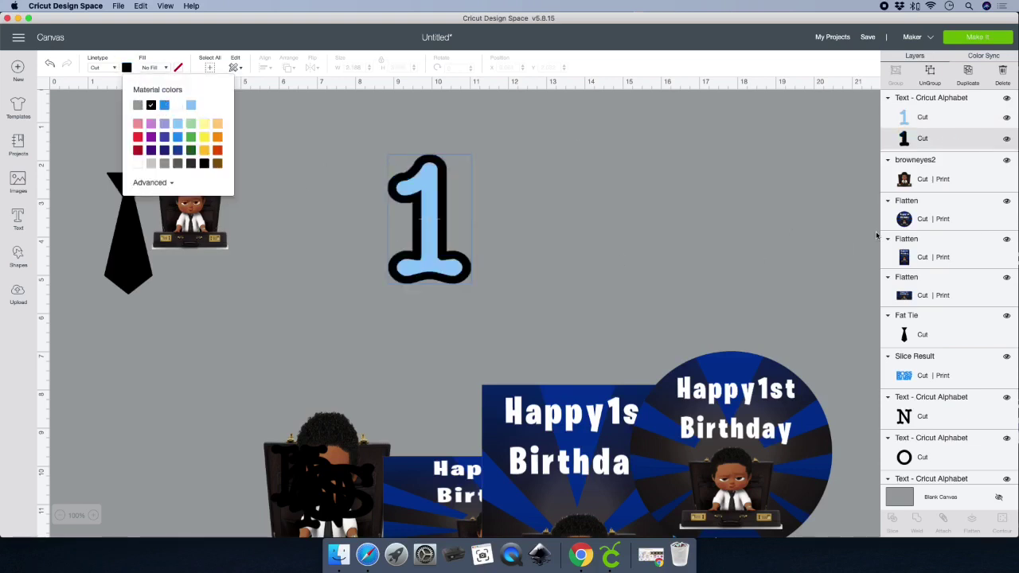
left_click(944, 115)
left_click(127, 67)
left_click(164, 105)
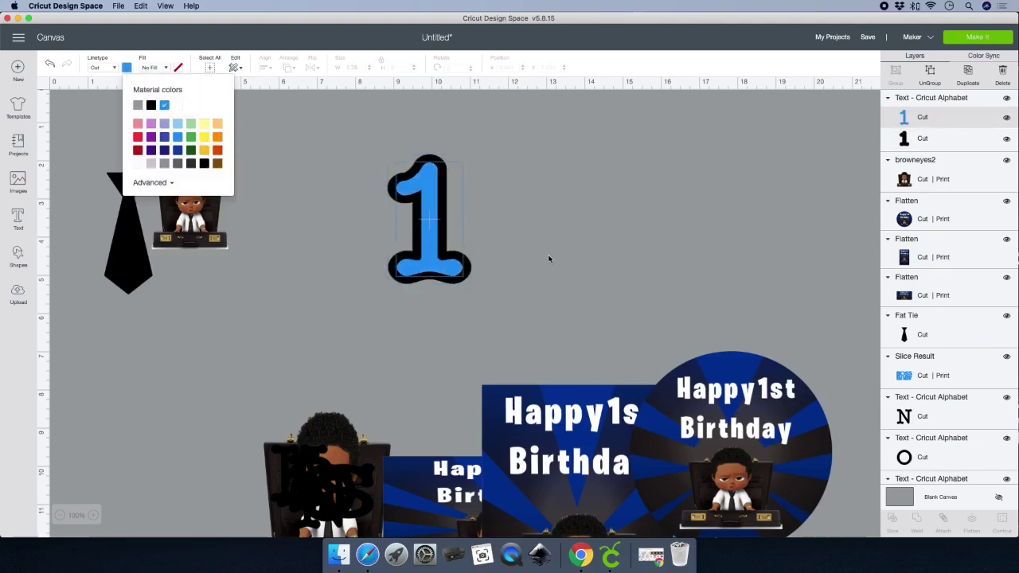
Flatten both layers of the "1" into one printable piece and move it left, closer to the baby.
left_click(549, 258)
left_click_drag(352, 144, 541, 327)
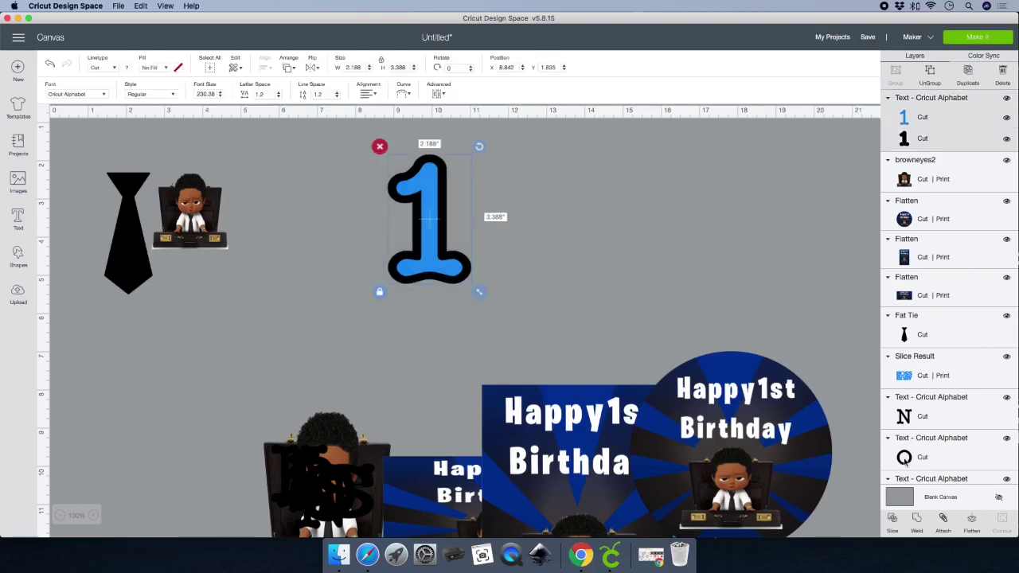
left_click(972, 519)
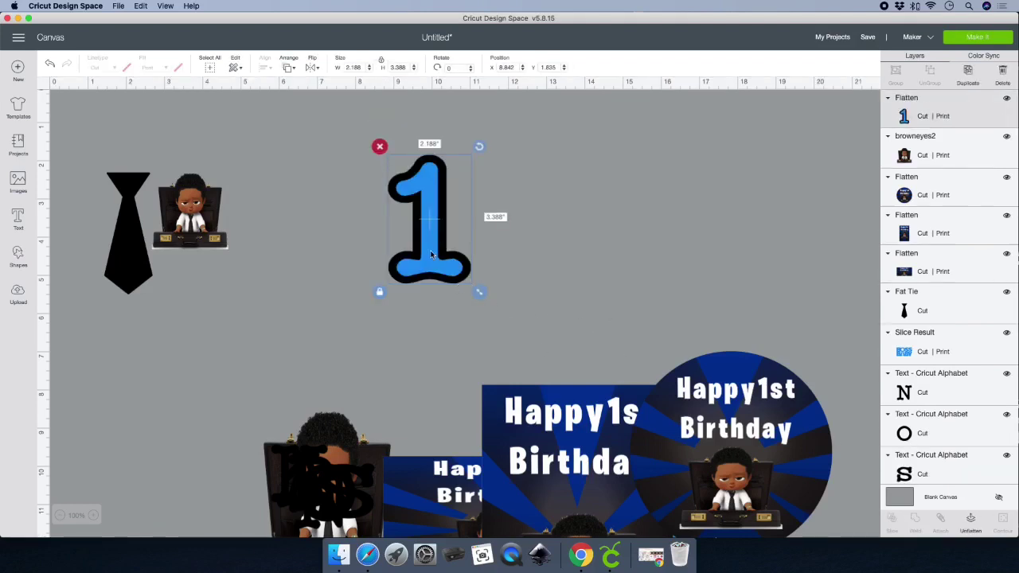
left_click_drag(430, 255, 318, 245)
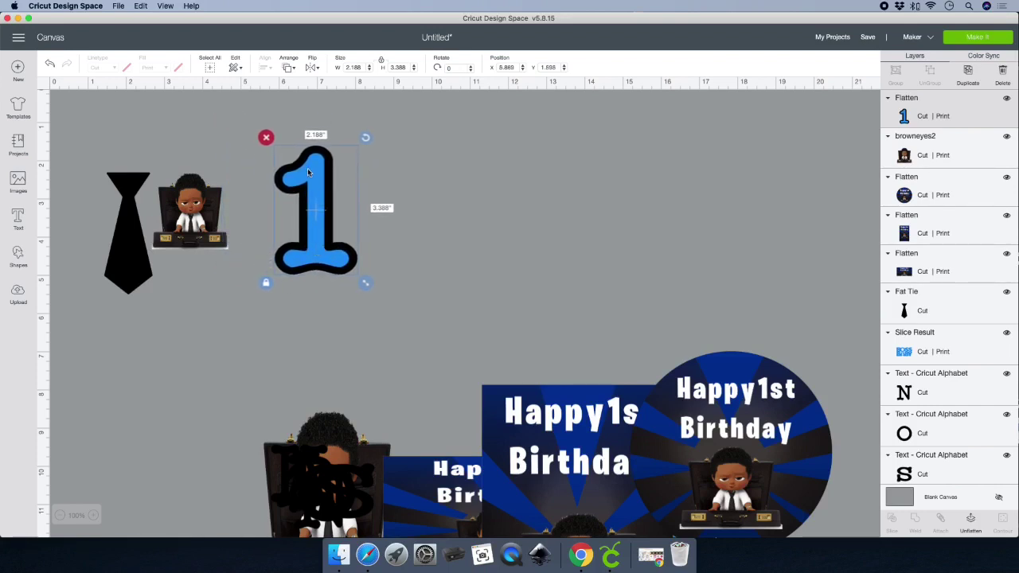
Spread out the pieces, moving the round design up and right, lowering the tie and baby, and placing the "1" below the tie.
left_click_drag(740, 371, 781, 326)
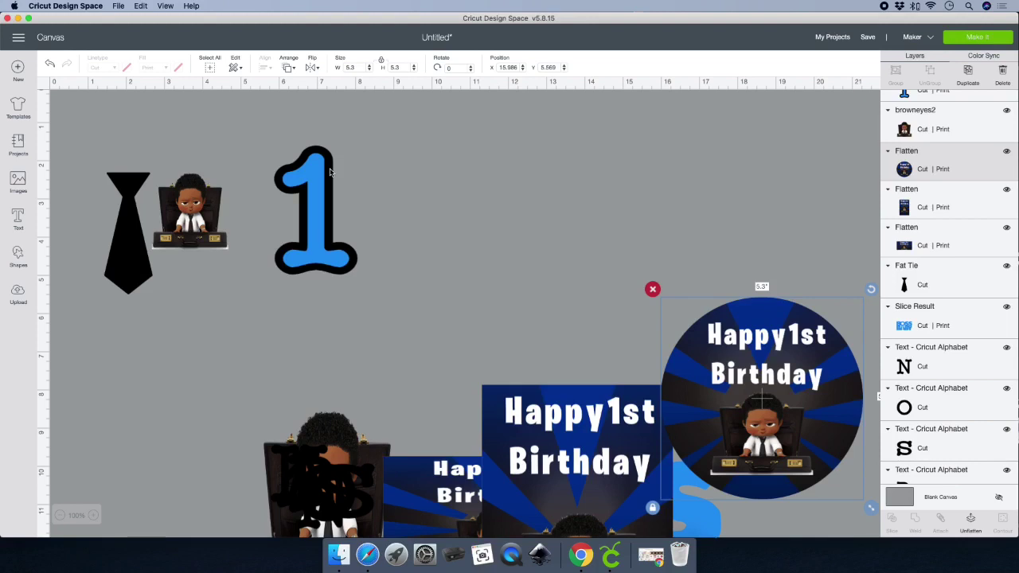
scroll(278, 195, "right", 2)
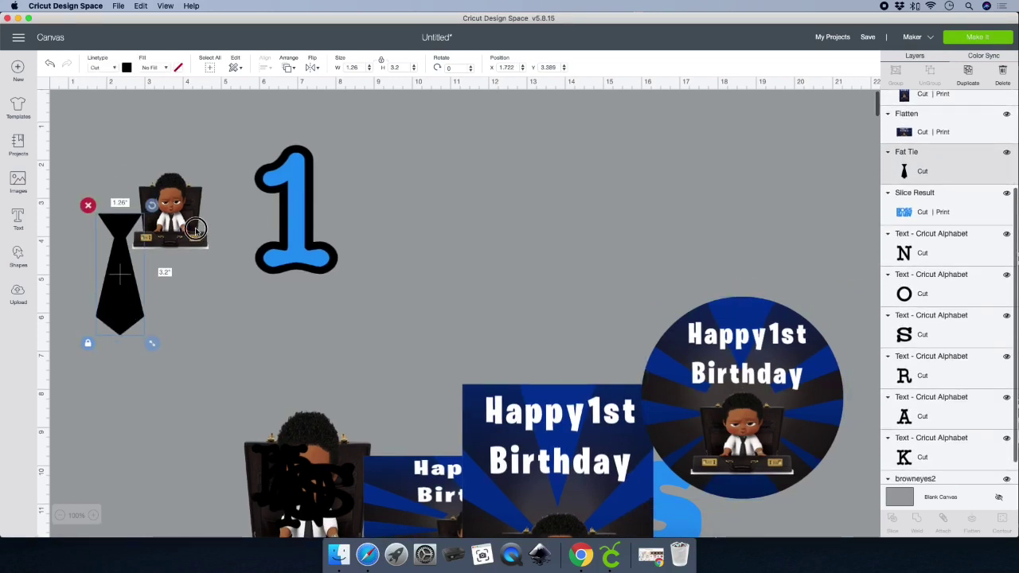
left_click_drag(171, 209, 198, 263)
left_click(317, 252)
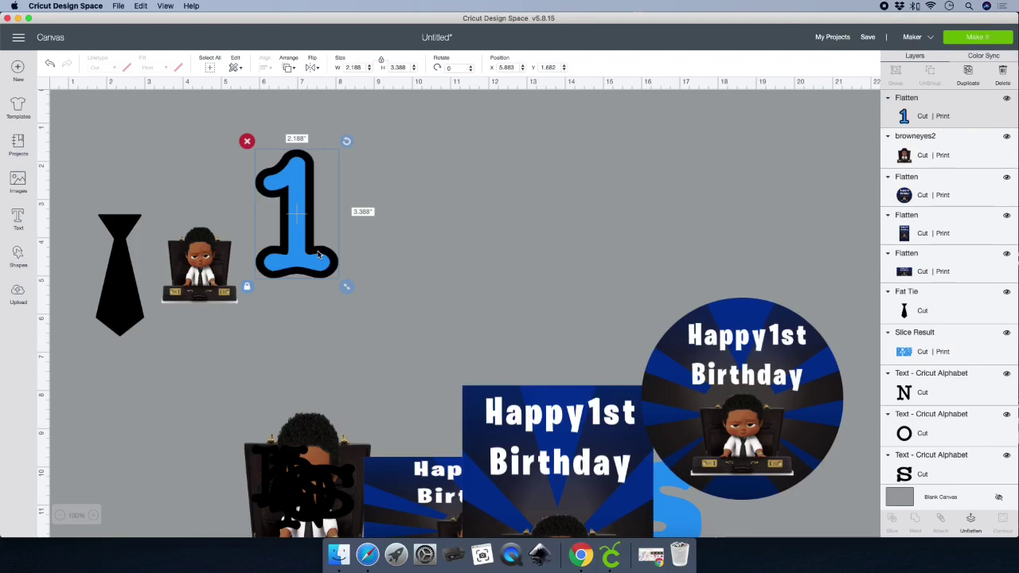
left_click_drag(304, 268, 170, 462)
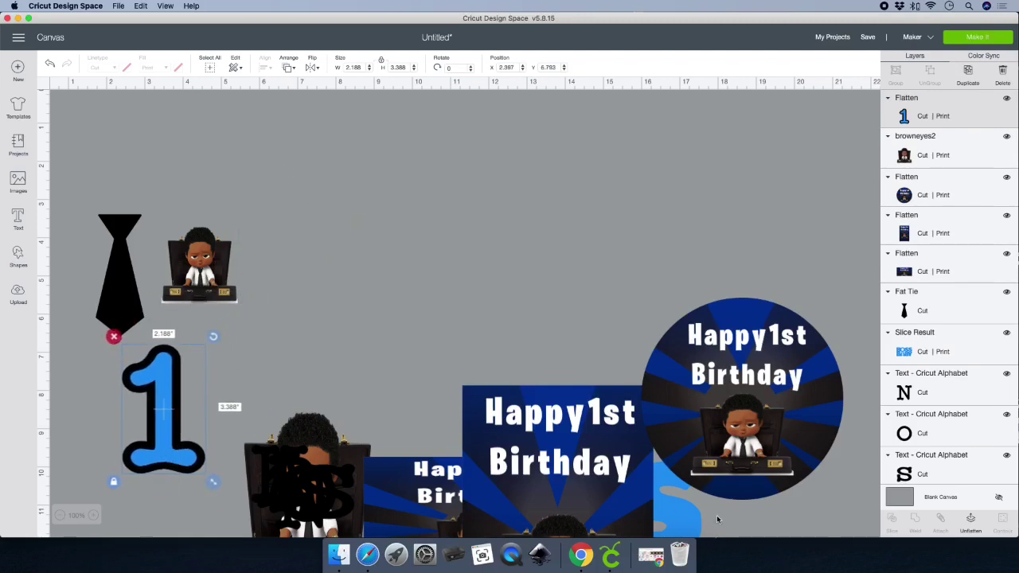
Duplicate the blue BOSS BABY cutout, move the copy to the empty upper canvas and fill it with black.
left_click(685, 521)
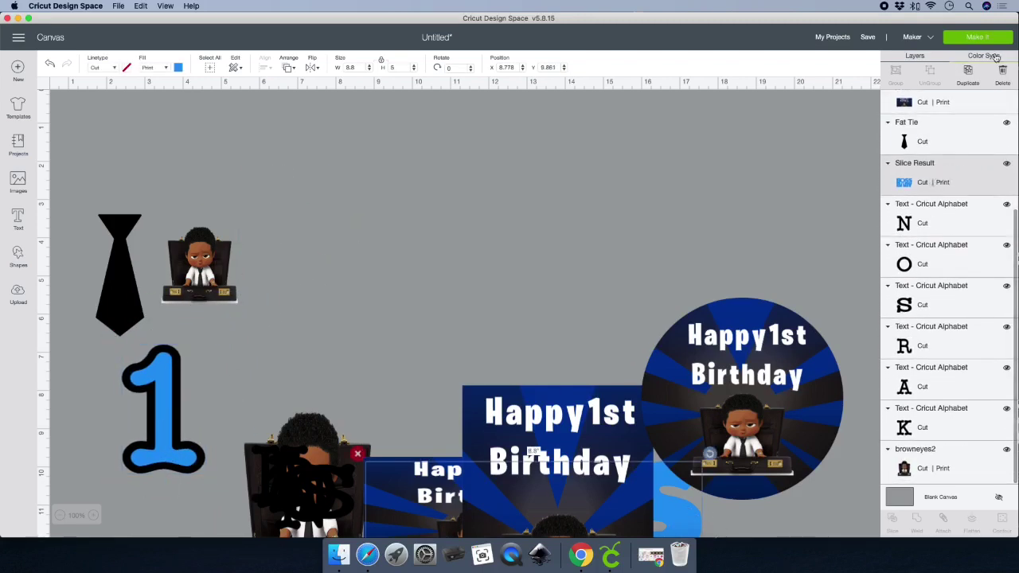
left_click(969, 72)
left_click_drag(672, 498, 610, 165)
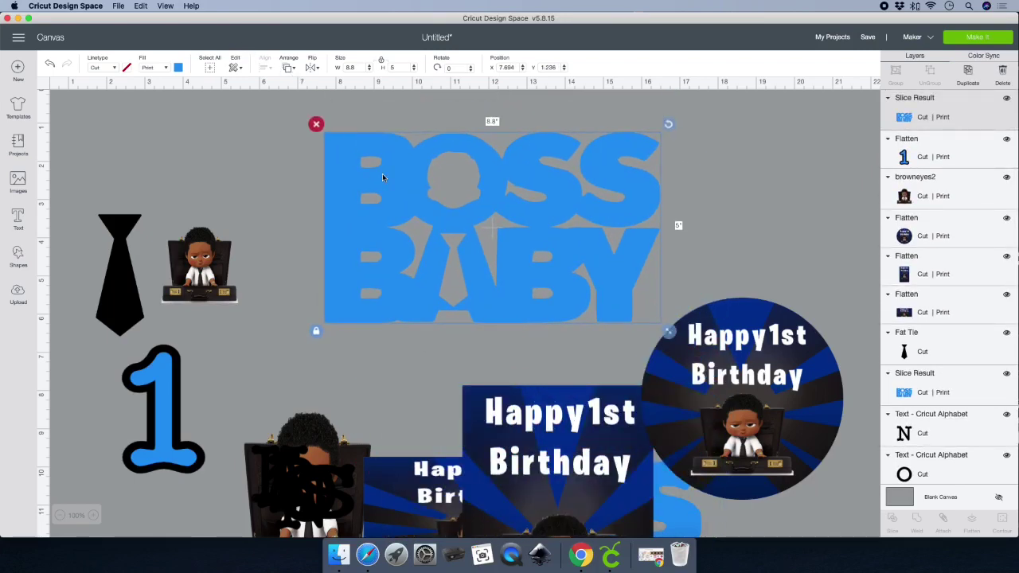
left_click(177, 67)
left_click(202, 126)
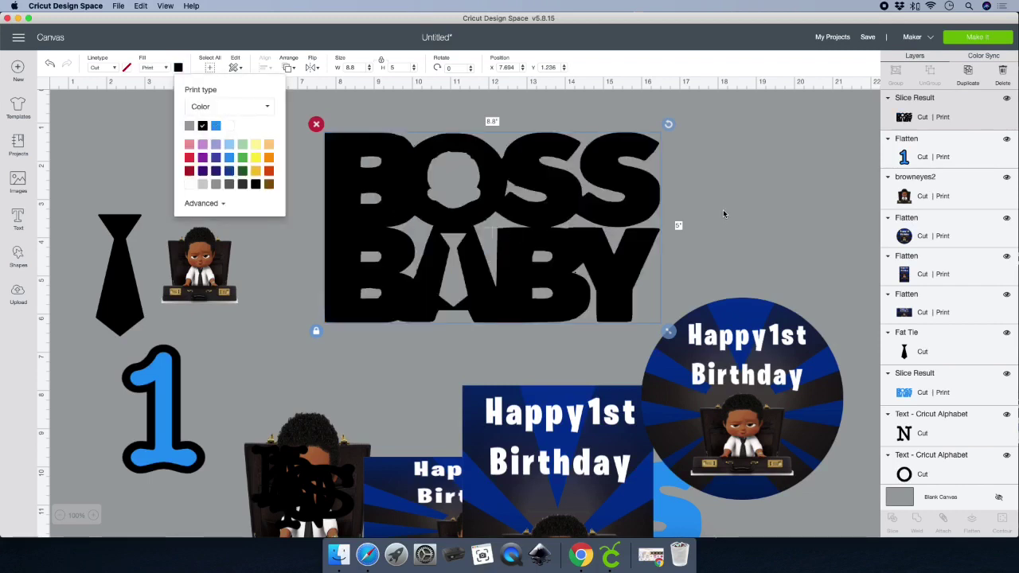
left_click(363, 108)
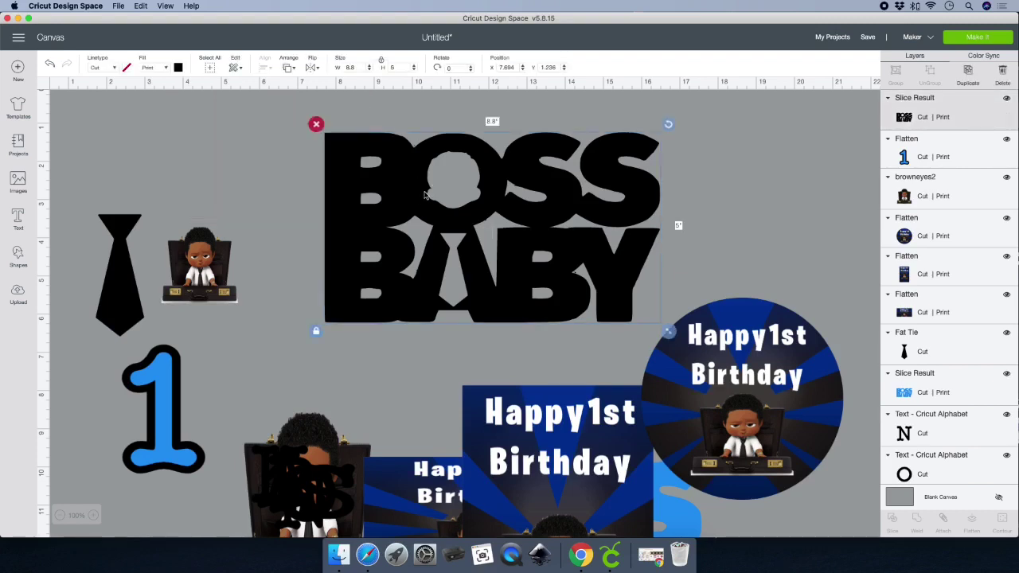
Unlock the proportions of the black BOSS BABY copy, set it to 2 by 2 inches and shift it slightly right.
scroll(421, 175, "down", 1)
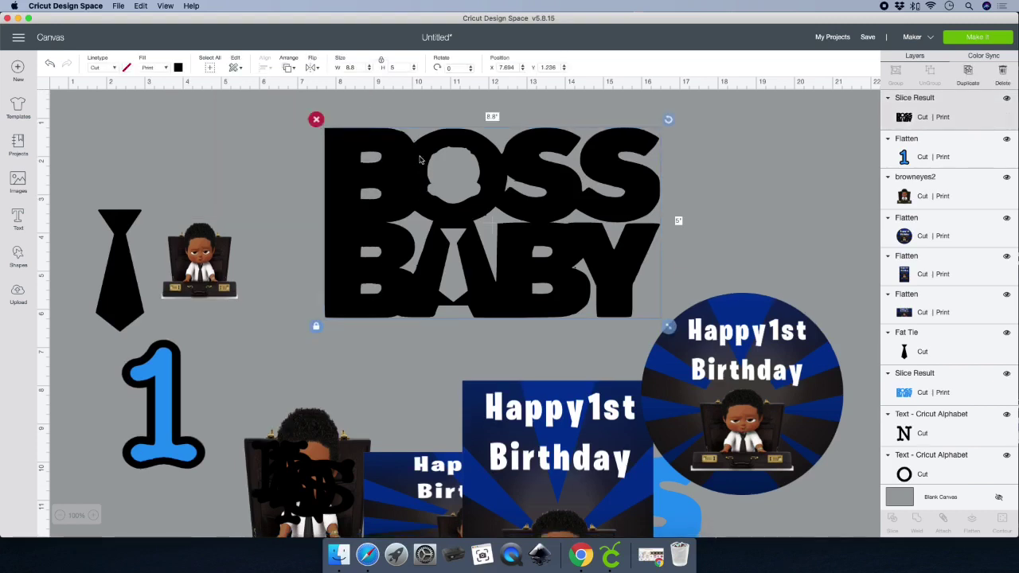
left_click(381, 63)
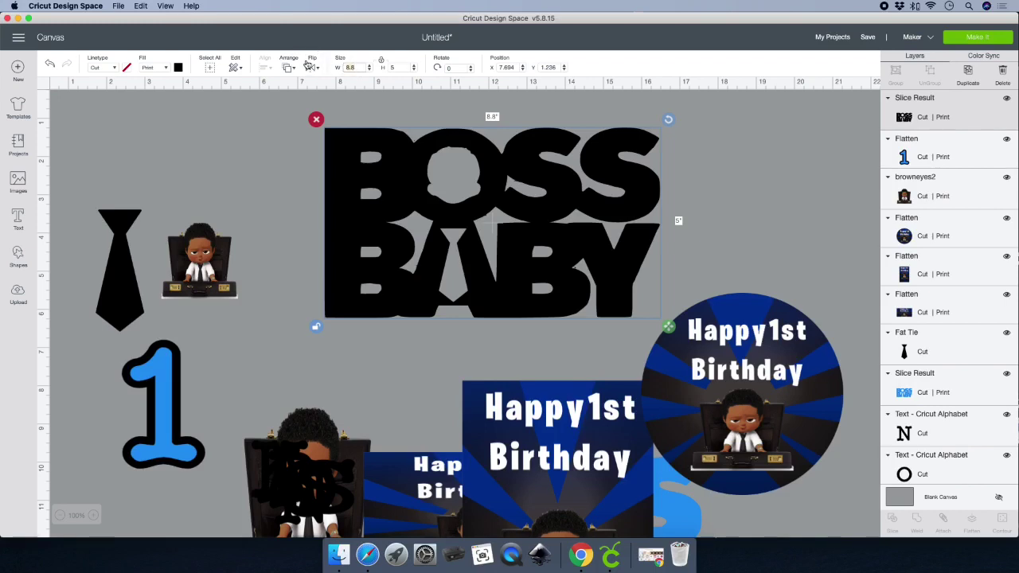
type("2")
key("Tab")
type("2")
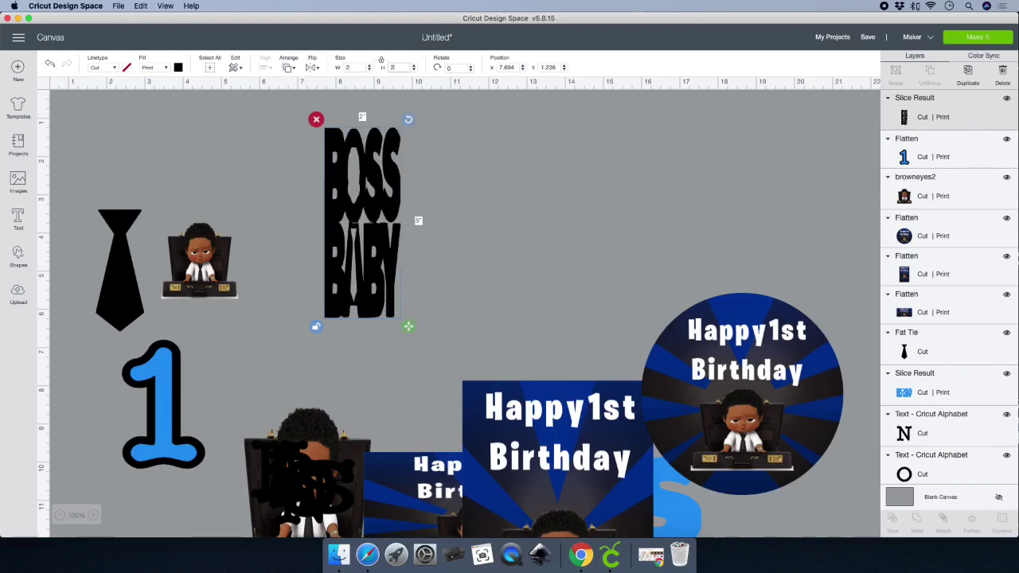
key("Return")
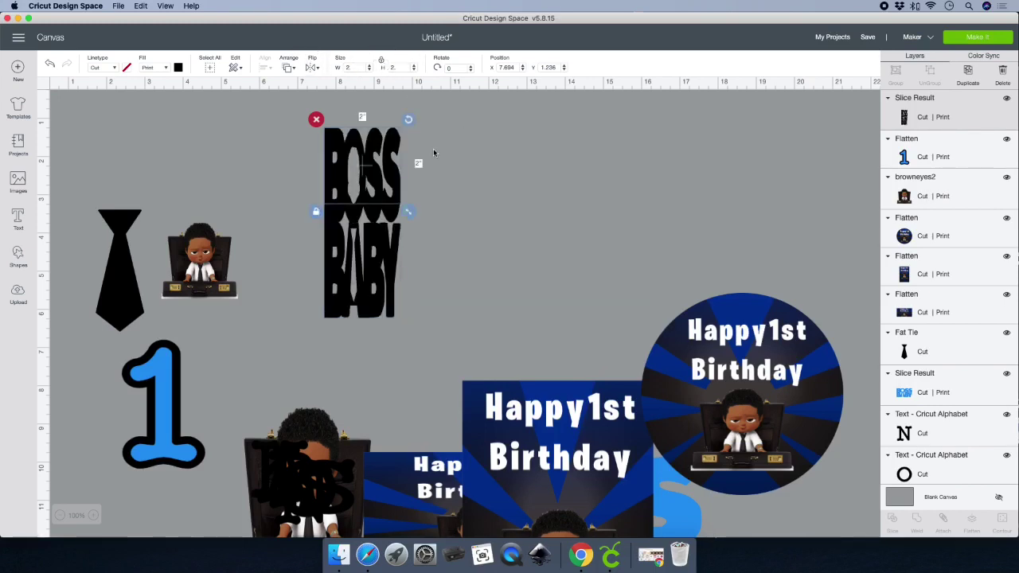
left_click_drag(371, 185, 391, 187)
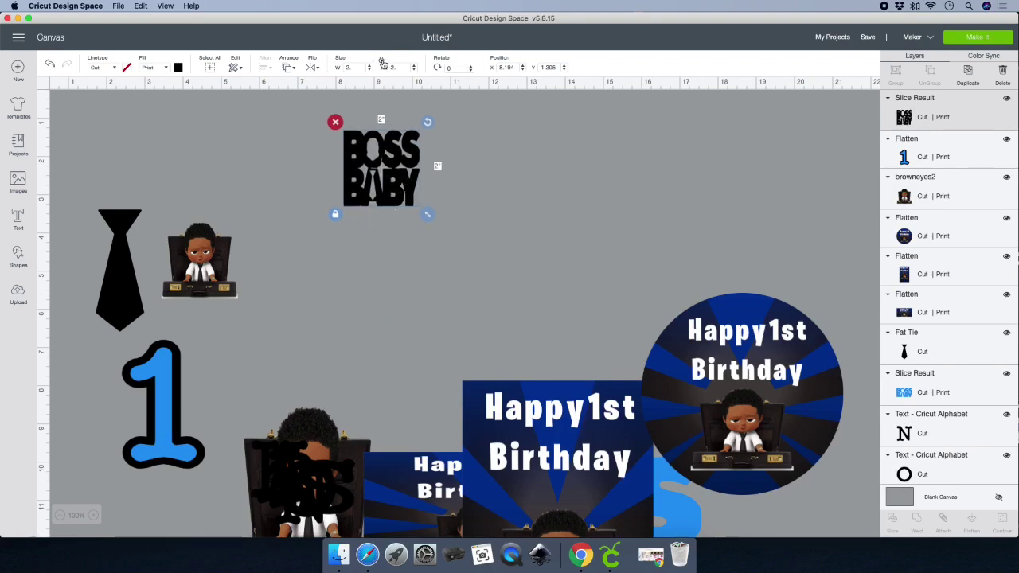
Unlock the proportions of the black BOSS BABY copy again and reduce its height to 1.4 inches.
left_click(381, 62)
type("1.7")
key("Return")
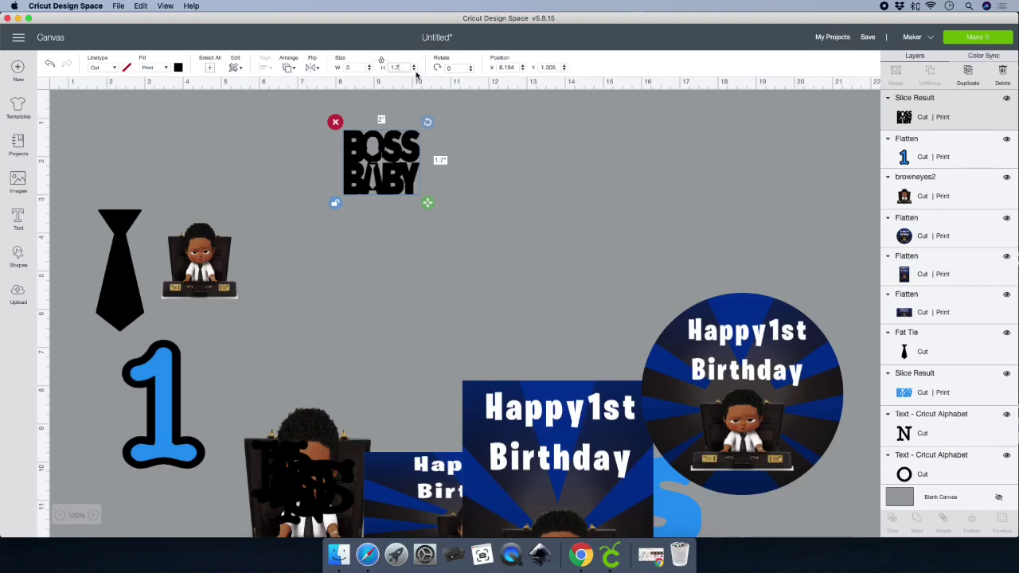
left_click(414, 70)
left_click(414, 70)
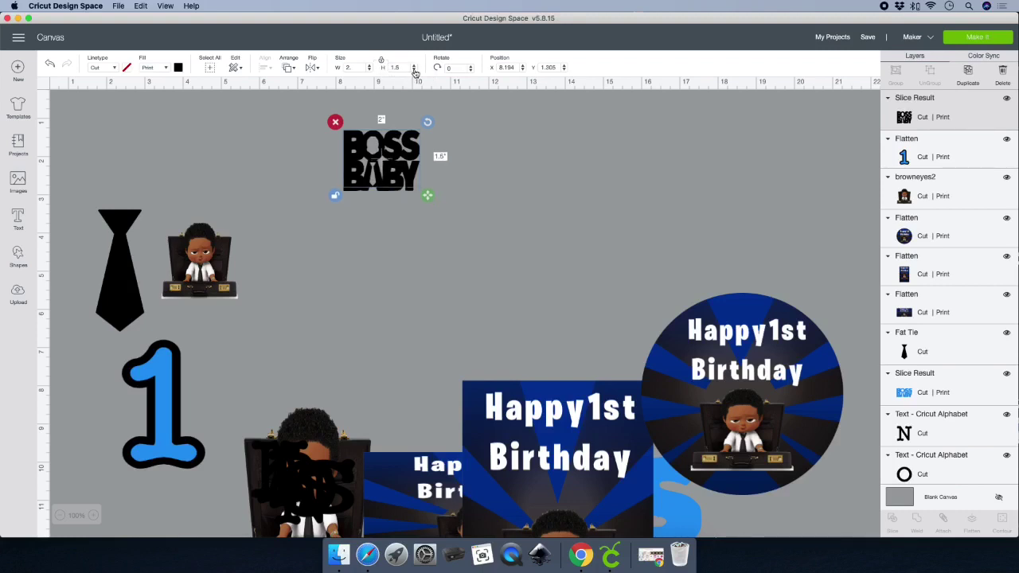
left_click(414, 70)
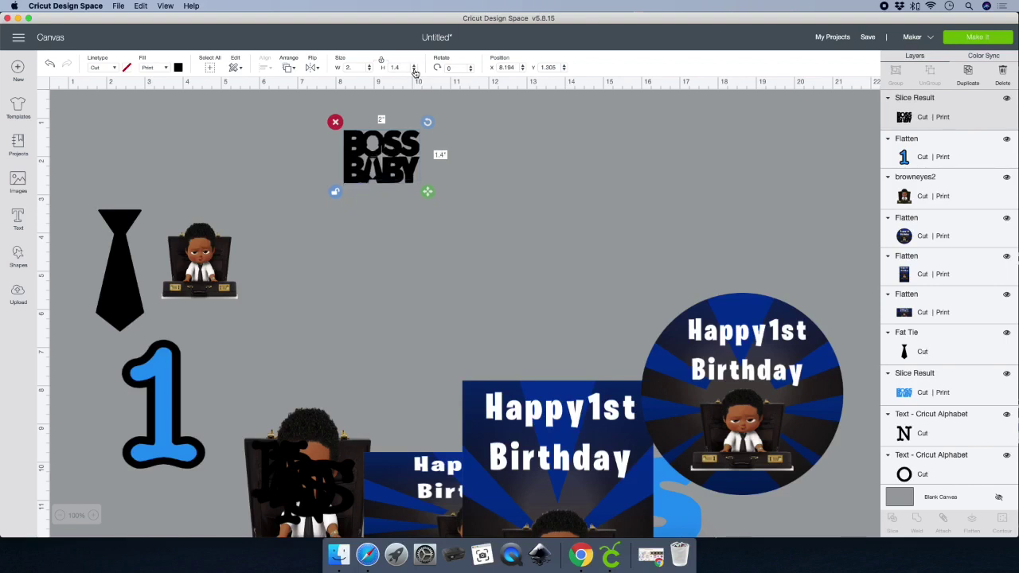
left_click(495, 186)
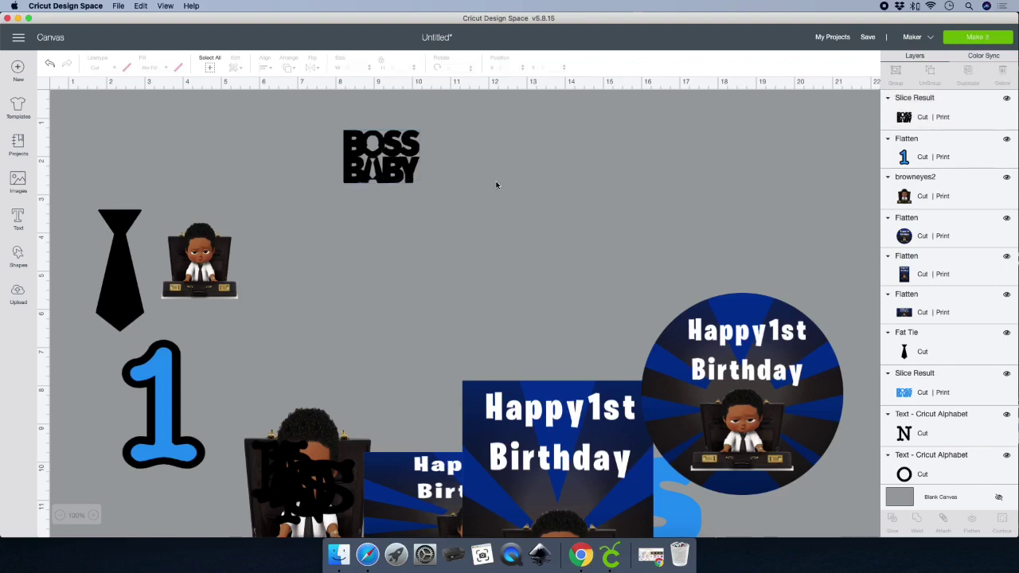
Move the small black BOSS BABY piece slightly down and change its fill to No Fill so it is cut only.
left_click_drag(385, 160, 389, 186)
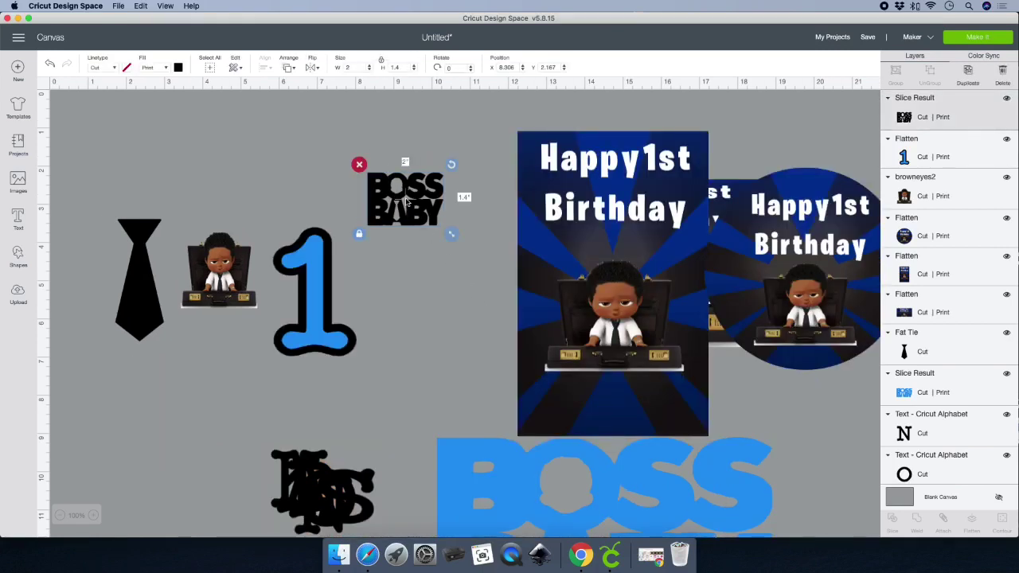
left_click(155, 67)
left_click(171, 90)
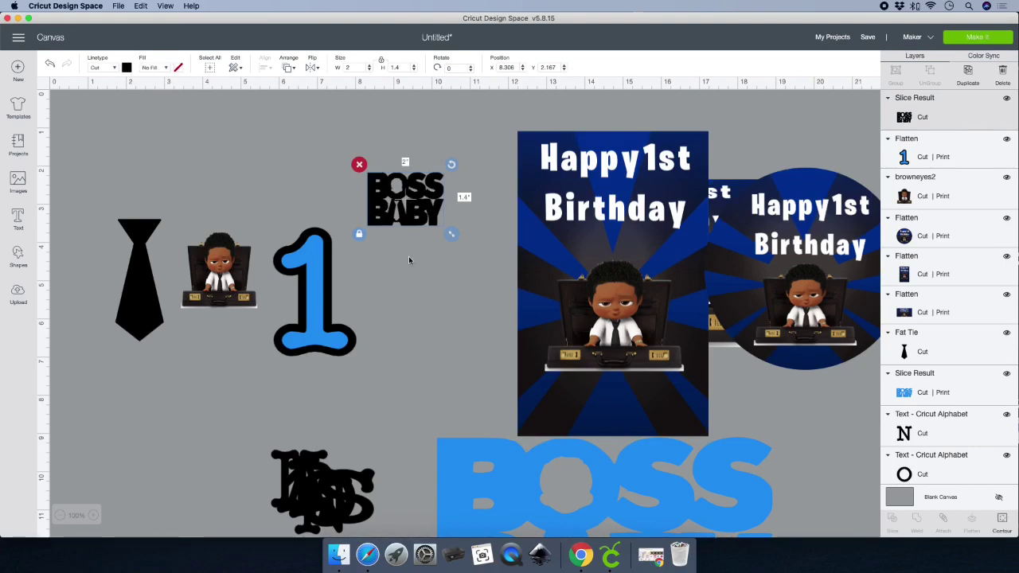
left_click(193, 117)
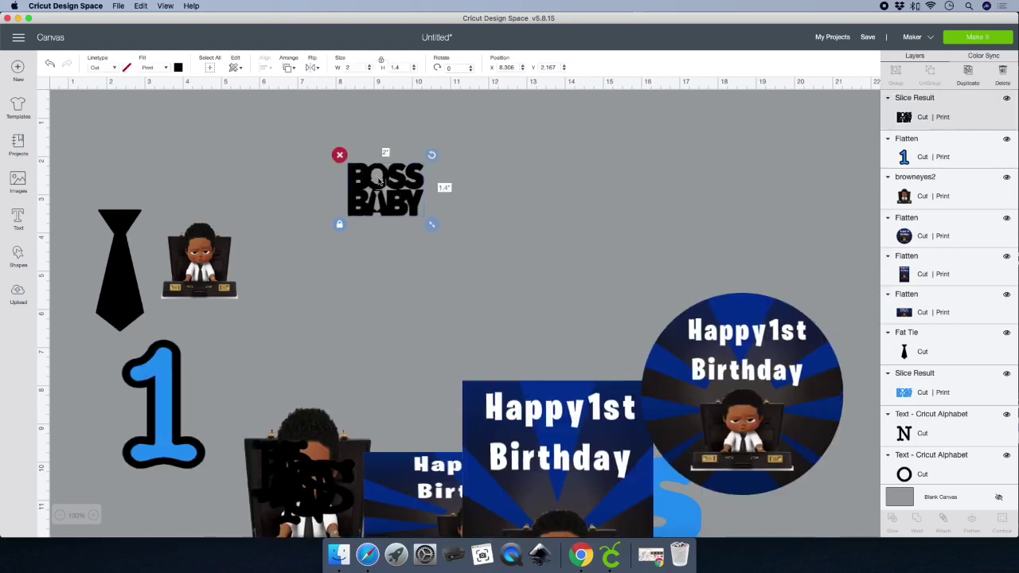
Spread out the canvas pieces, moving the tall, round and wide birthday panels to upper free areas and the number 1 beside the small baby.
left_click_drag(557, 452, 590, 200)
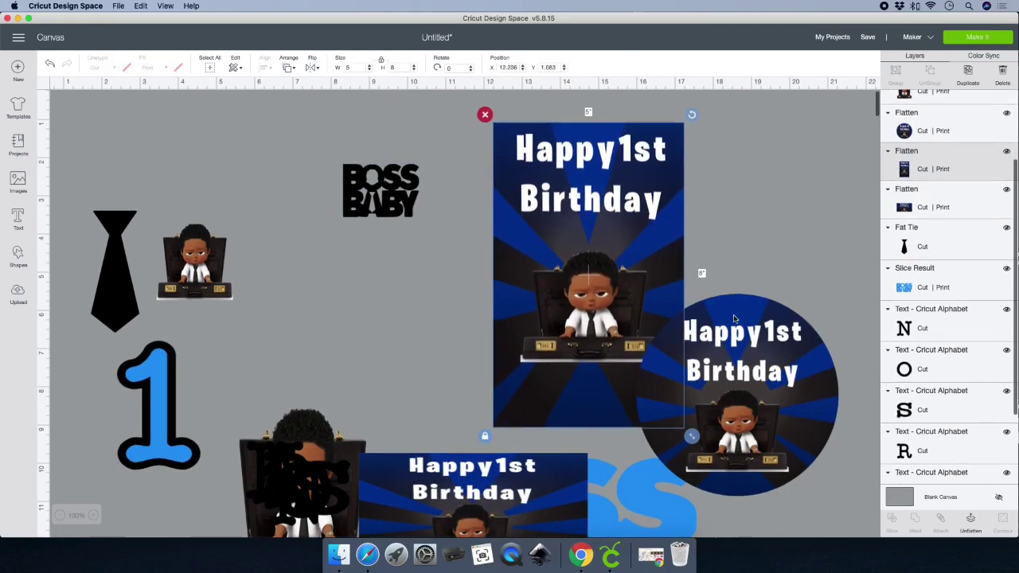
left_click_drag(741, 334, 784, 199)
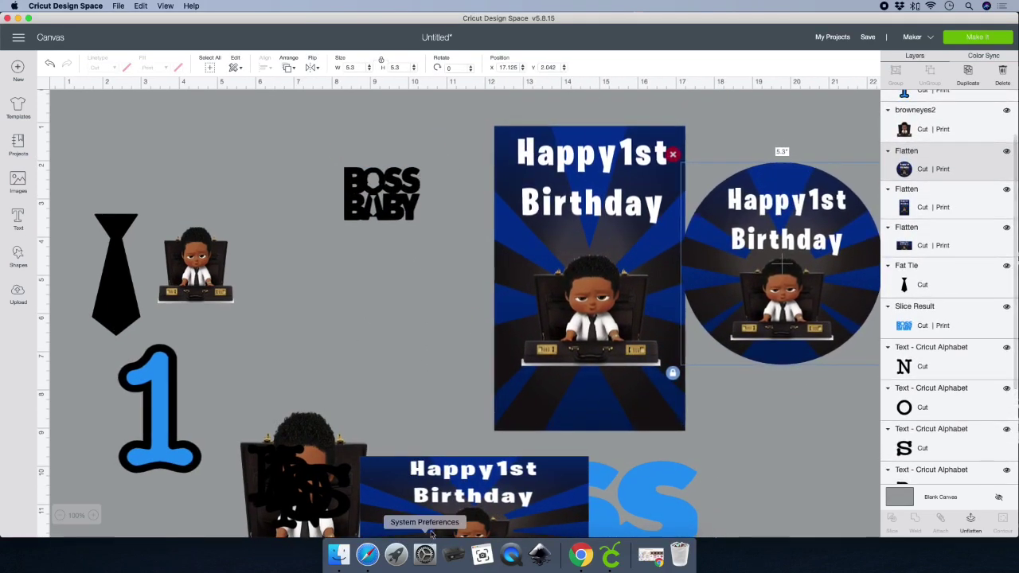
left_click_drag(478, 486, 633, 255)
left_click_drag(487, 308, 366, 325)
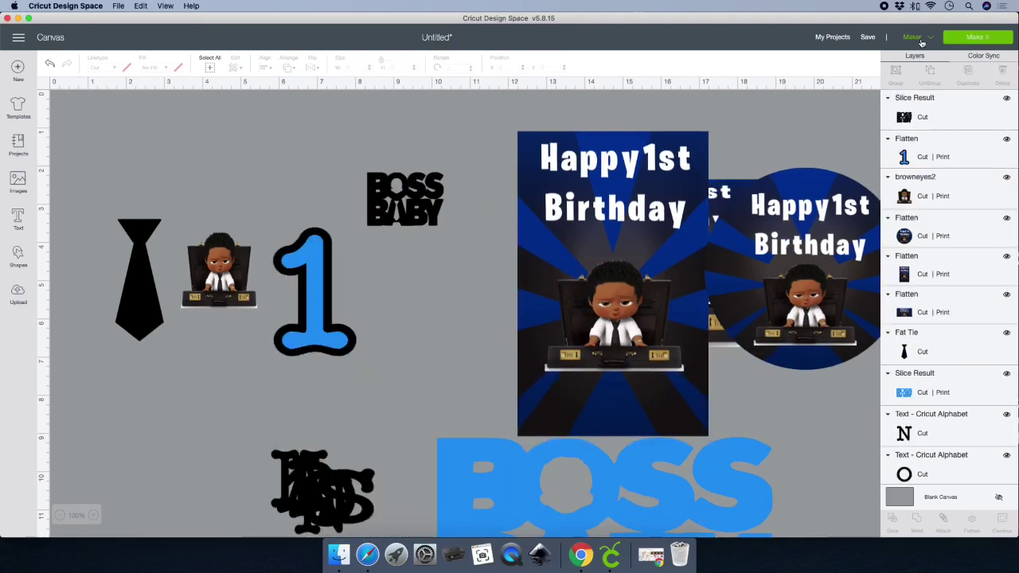
Choose Cricut Maker as the machine and send the project to the mat preparation view.
left_click(929, 38)
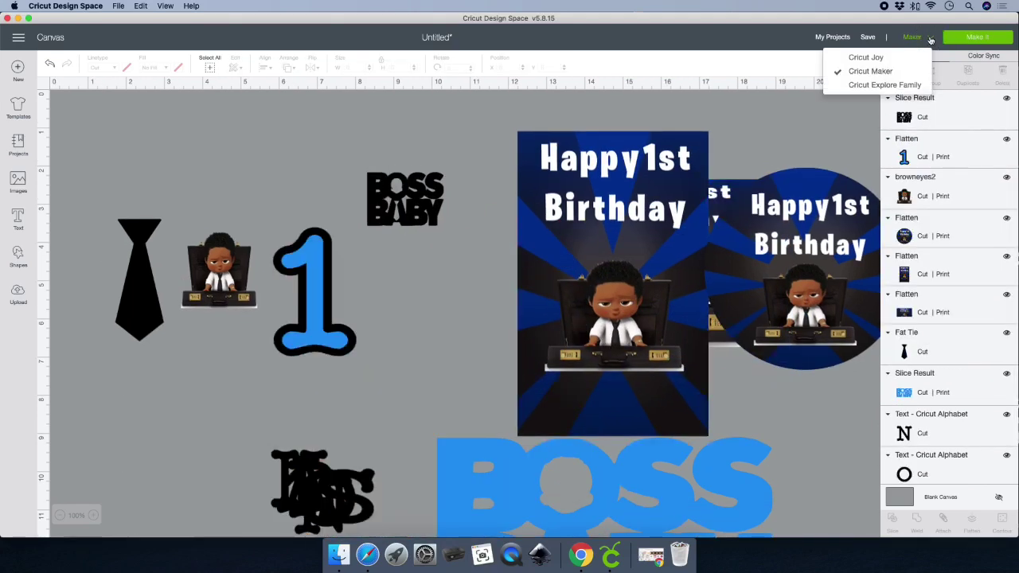
left_click(884, 75)
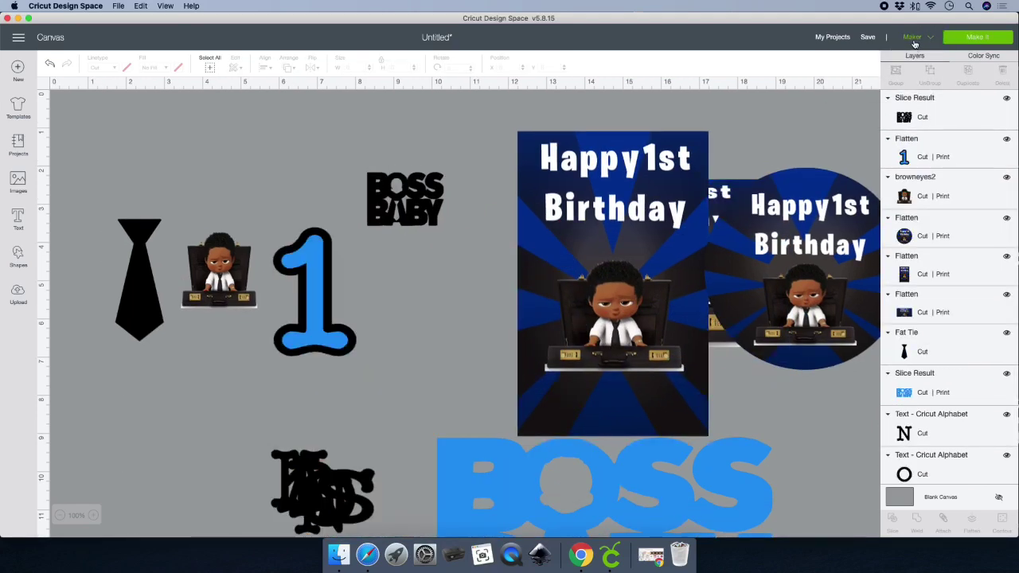
left_click(972, 40)
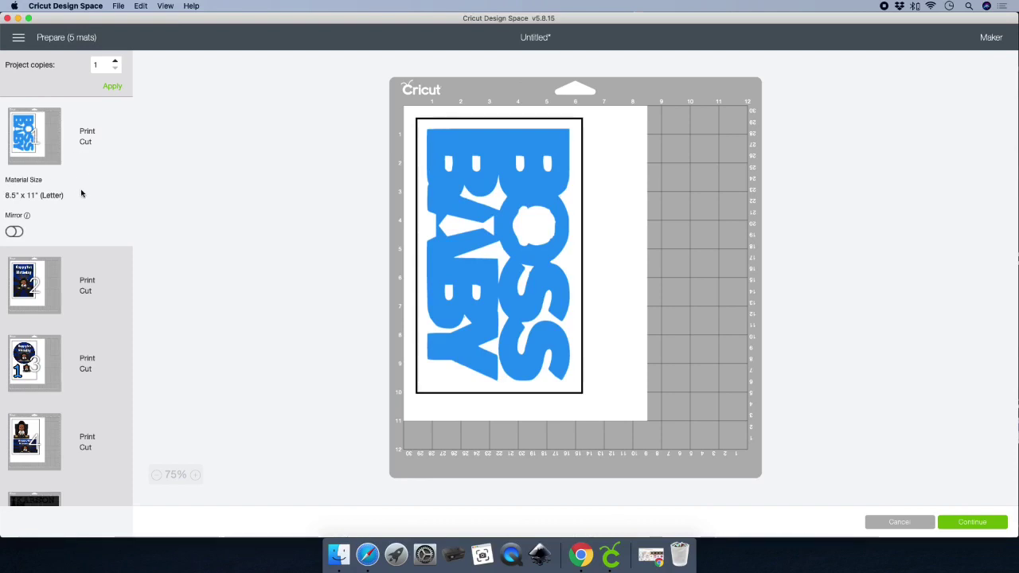
Preview the print-and-cut mats one by one to examine how the birthday panels, number 1 and baby pieces are laid out.
scroll(80, 193, "down", 2)
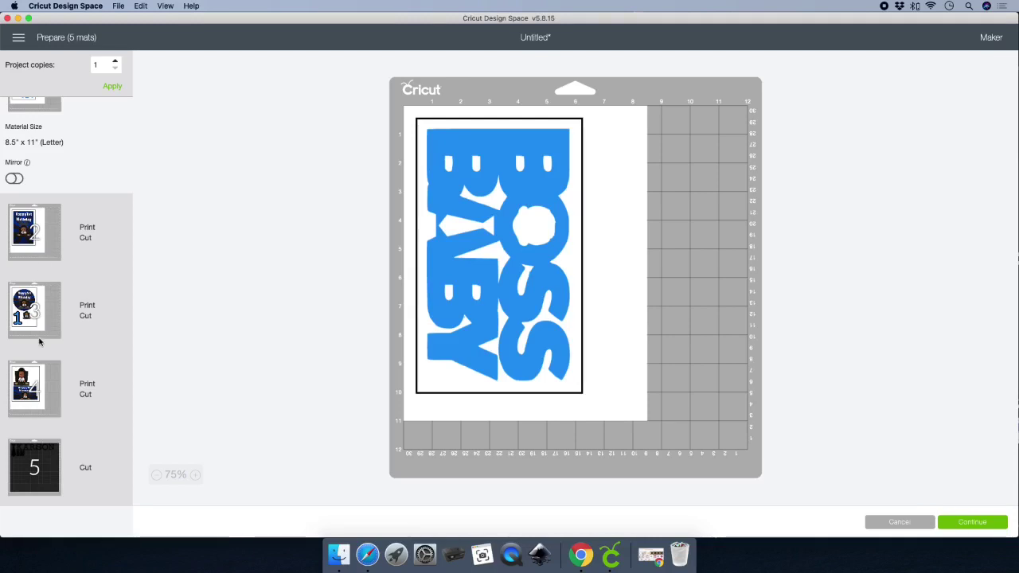
left_click(103, 229)
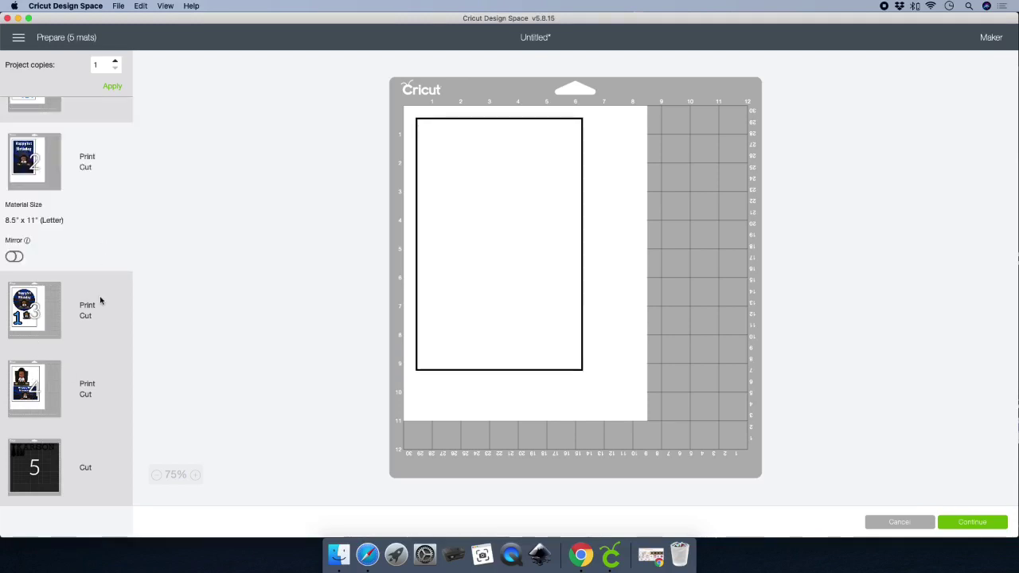
left_click(100, 298)
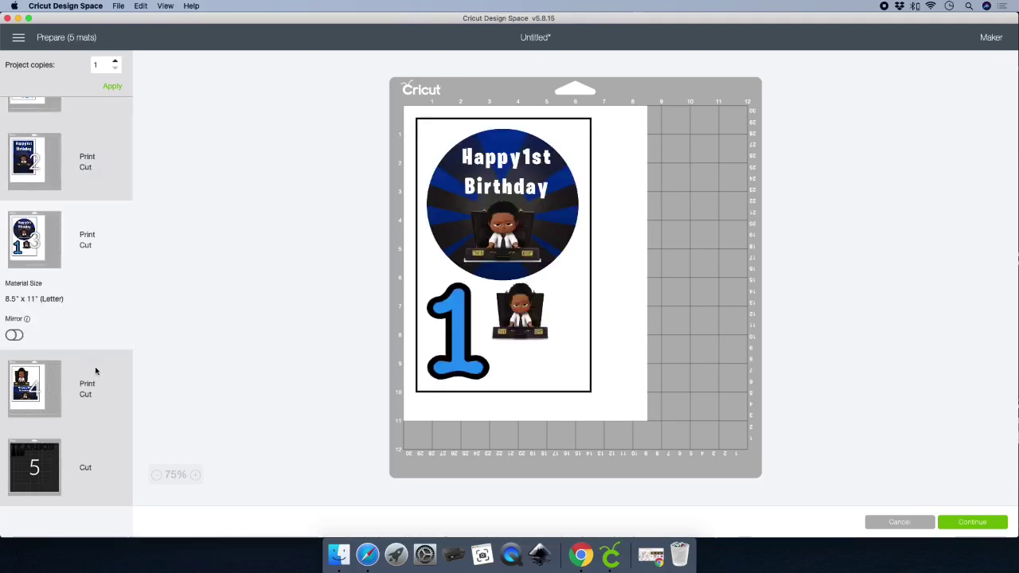
left_click(95, 371)
left_click(97, 180)
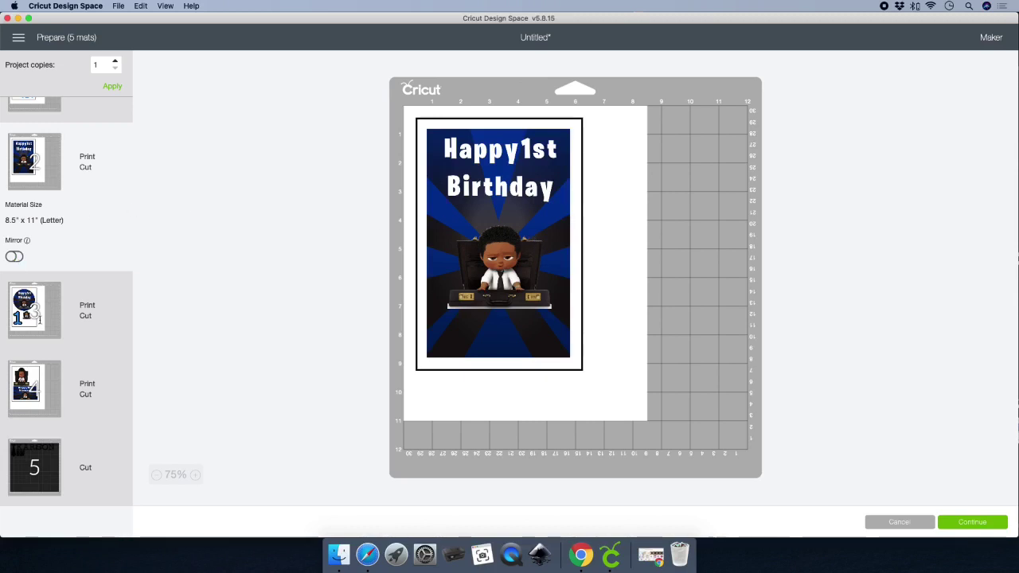
left_click(43, 322)
left_click(89, 177)
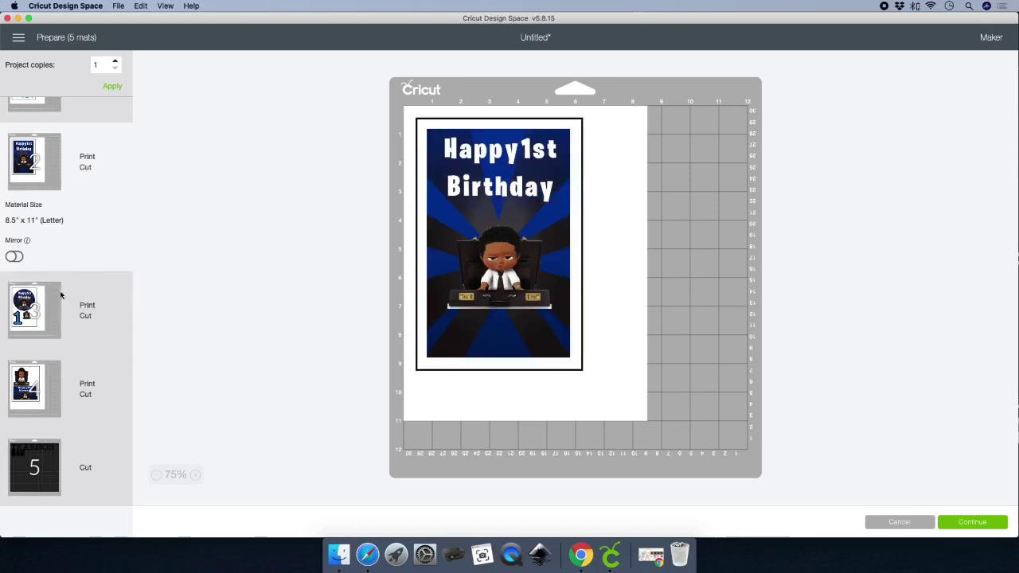
left_click(60, 388)
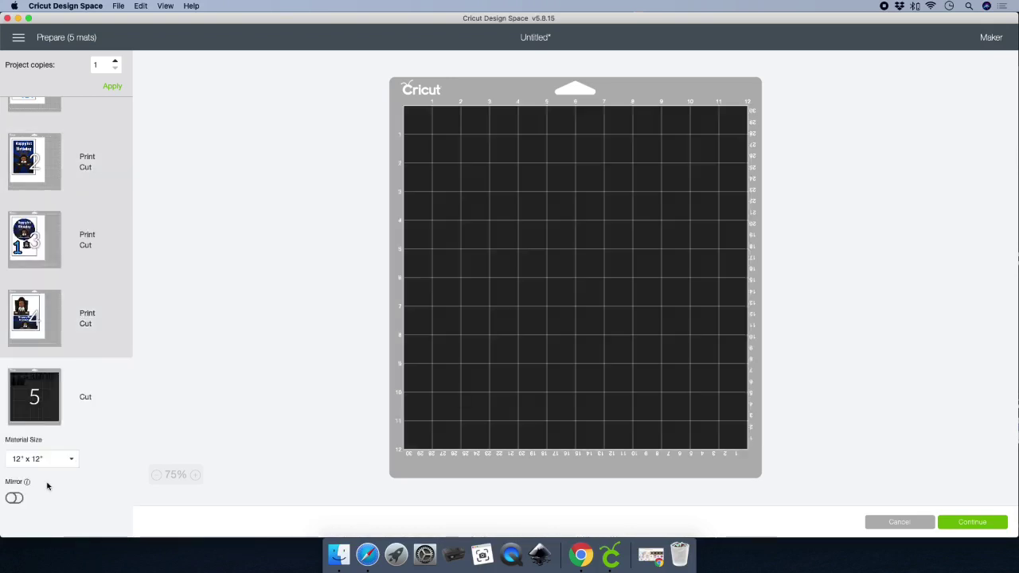
On the black cut-only mat 5, move the tie and the BOSS BABY piece down below the name letters.
left_click(46, 477)
left_click_drag(484, 189, 504, 209)
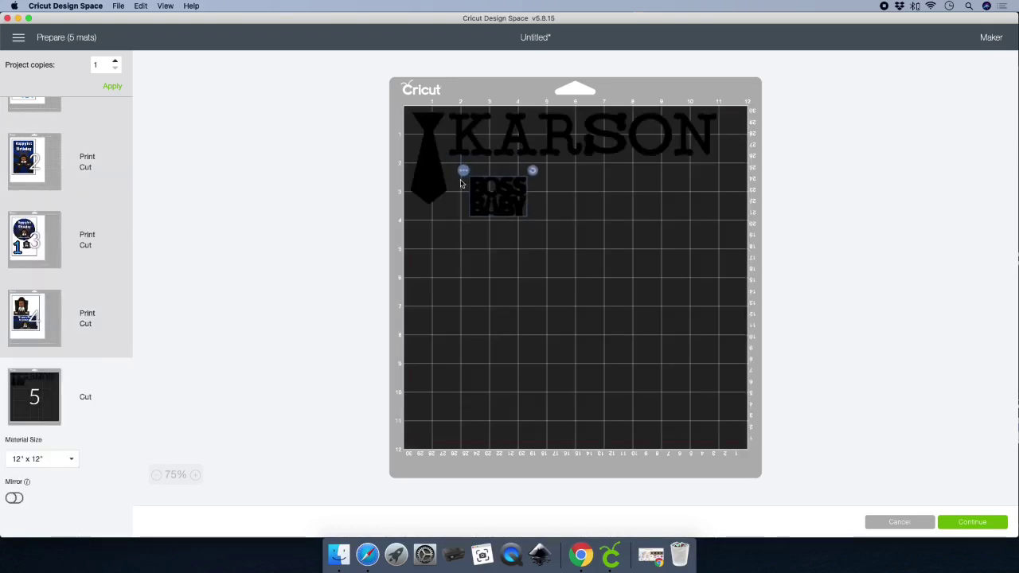
left_click(439, 182)
left_click_drag(438, 182, 512, 222)
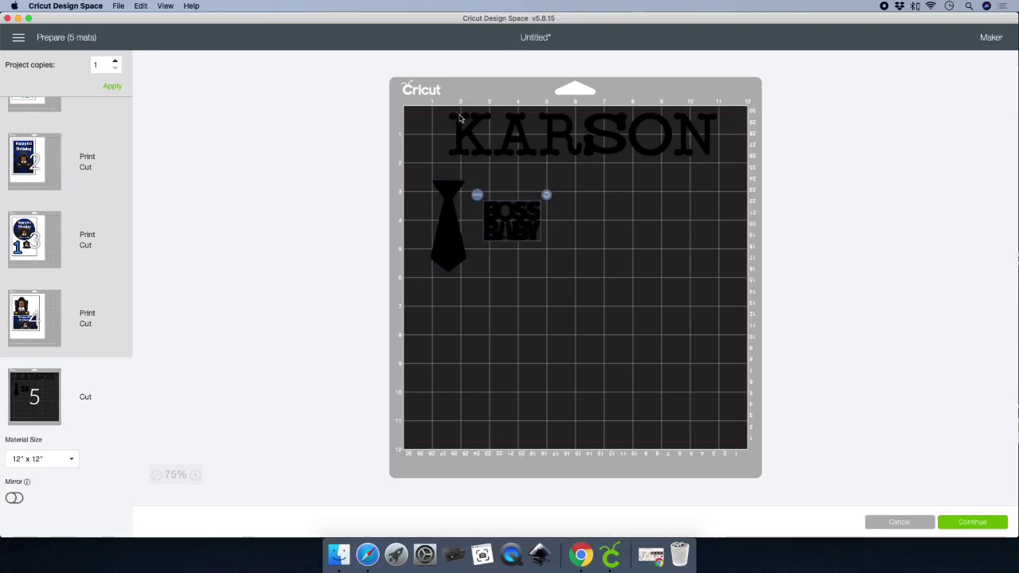
Shift the six name letters on mat 5 toward its outer edge with small gaps between them.
left_click_drag(468, 133, 435, 138)
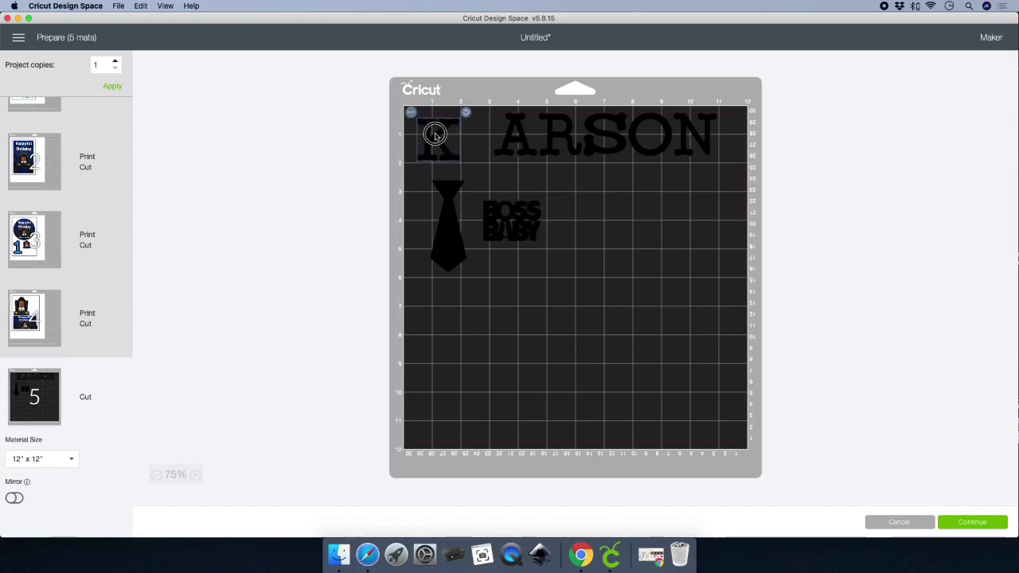
left_click_drag(513, 141, 485, 144)
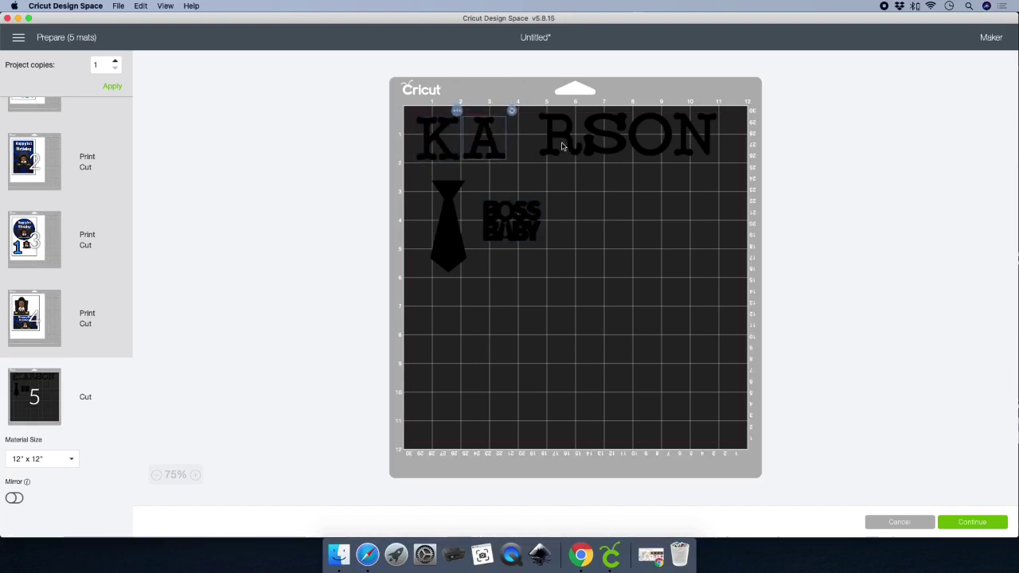
left_click_drag(562, 141, 530, 142)
left_click_drag(601, 143, 567, 144)
left_click_drag(651, 141, 625, 149)
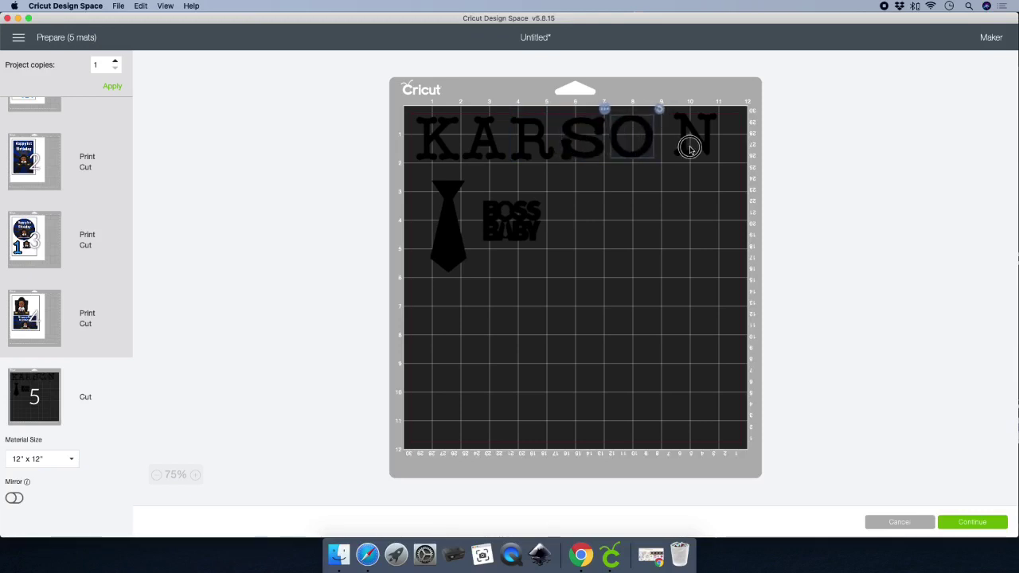
left_click_drag(689, 148, 674, 151)
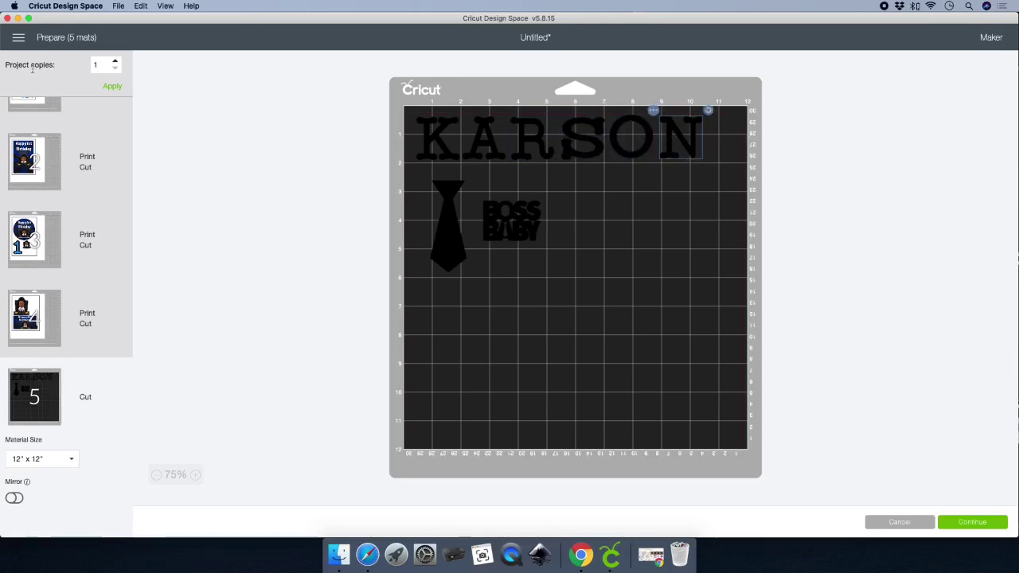
Set the project copies to 2, apply the change and open the black cut-only mat 9.
left_click(112, 85)
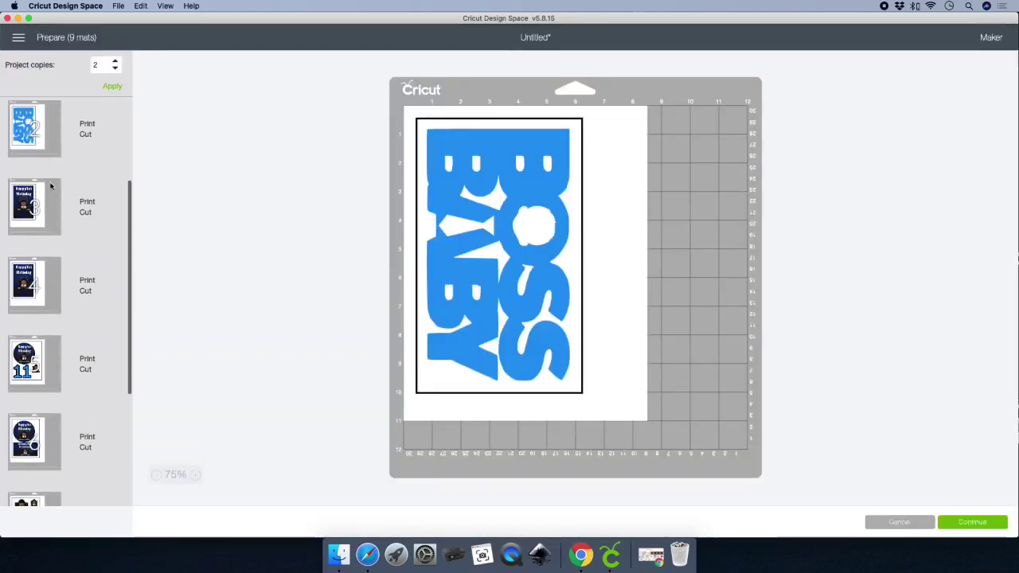
scroll(51, 185, "down", 5)
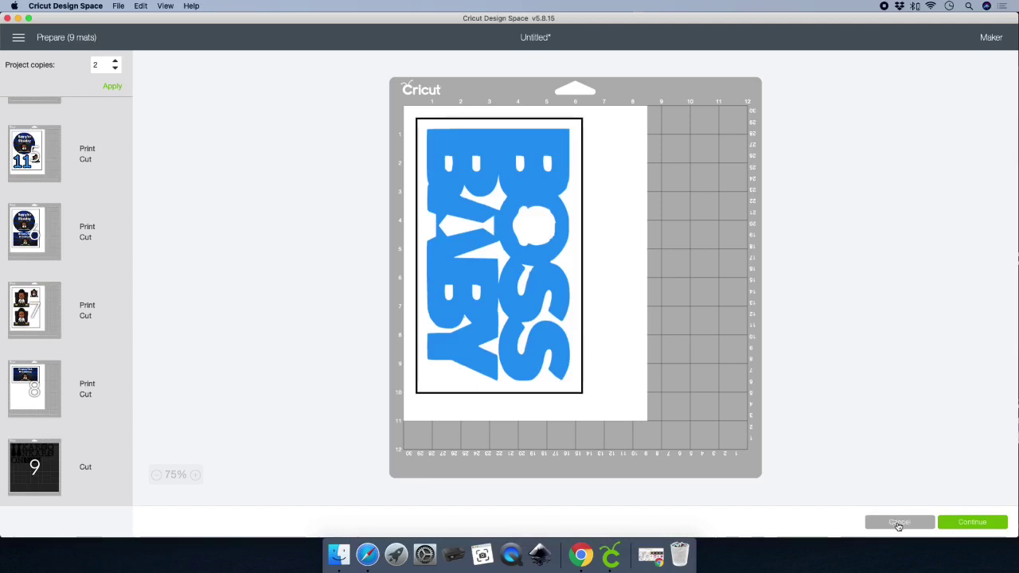
left_click(44, 468)
Move both BOSS BABY pieces and both ties on mat 9 into the empty area below the letters.
left_click_drag(540, 235, 457, 323)
left_click_drag(603, 254, 552, 342)
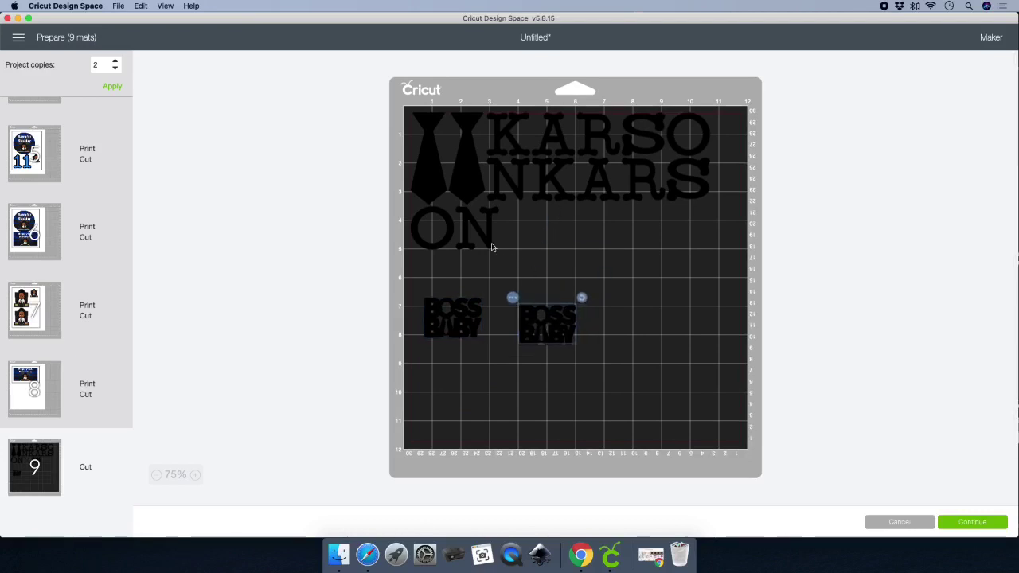
left_click_drag(439, 159, 657, 319)
left_click_drag(466, 170, 655, 334)
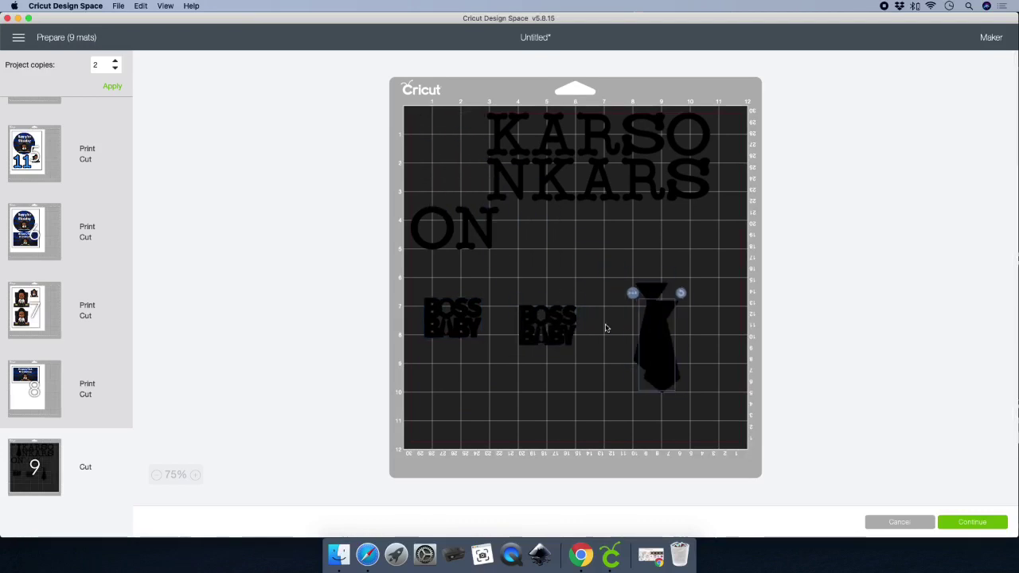
Rearrange the name letters on mat 9 into two spaced rows of six across the mat's upper area.
left_click_drag(433, 230, 440, 141)
left_click_drag(501, 137, 474, 142)
left_click_drag(505, 182, 434, 186)
left_click_drag(490, 211, 495, 172)
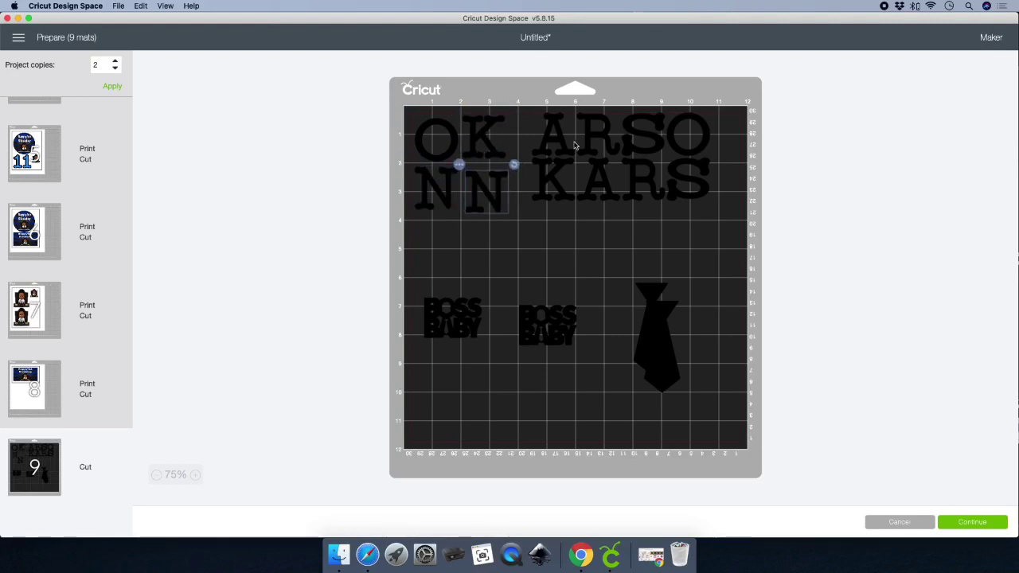
left_click_drag(561, 140, 527, 142)
left_click_drag(551, 191, 536, 191)
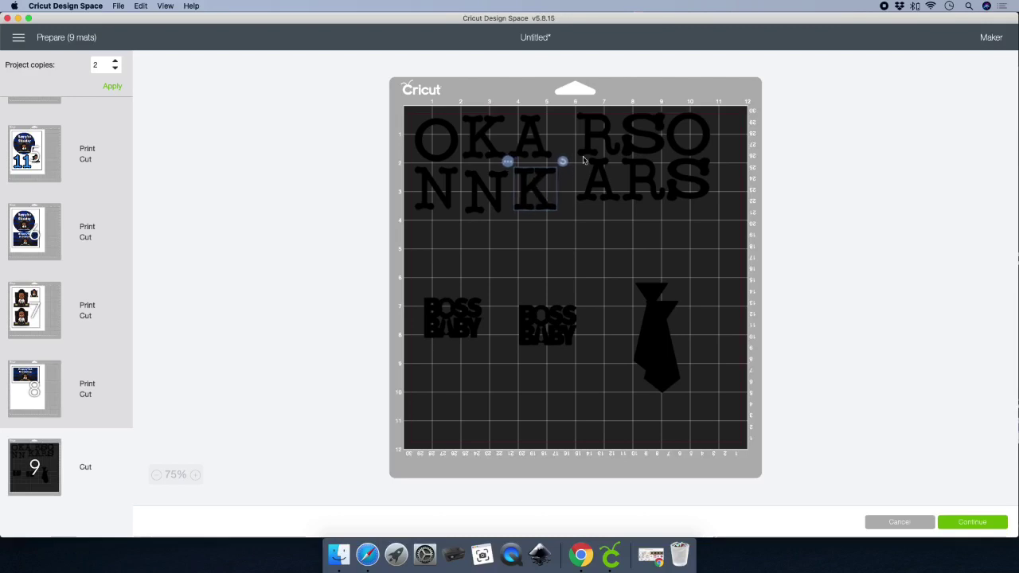
left_click_drag(594, 144, 575, 147)
left_click_drag(591, 191, 575, 196)
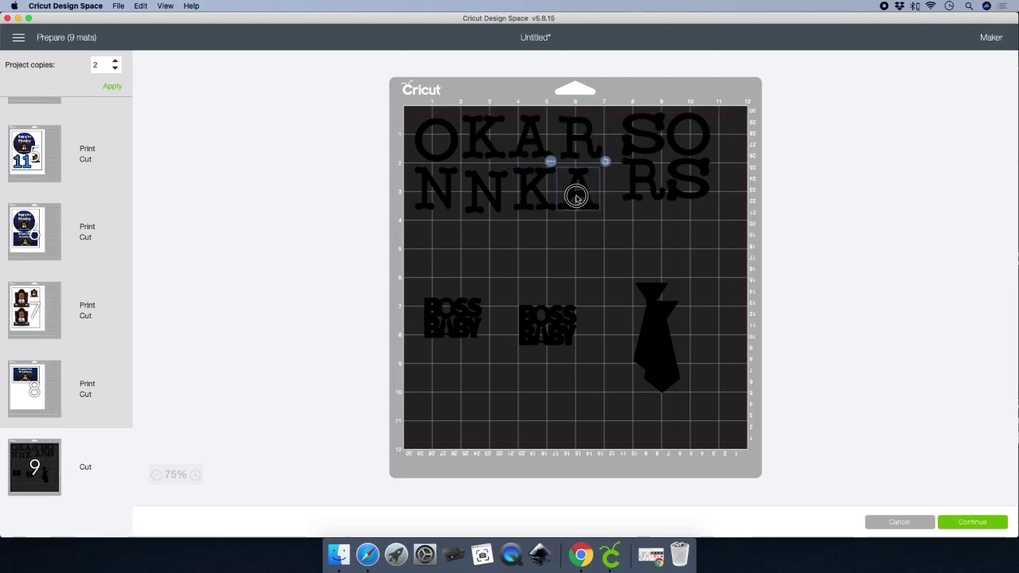
left_click_drag(655, 146, 641, 141)
left_click_drag(657, 185, 640, 189)
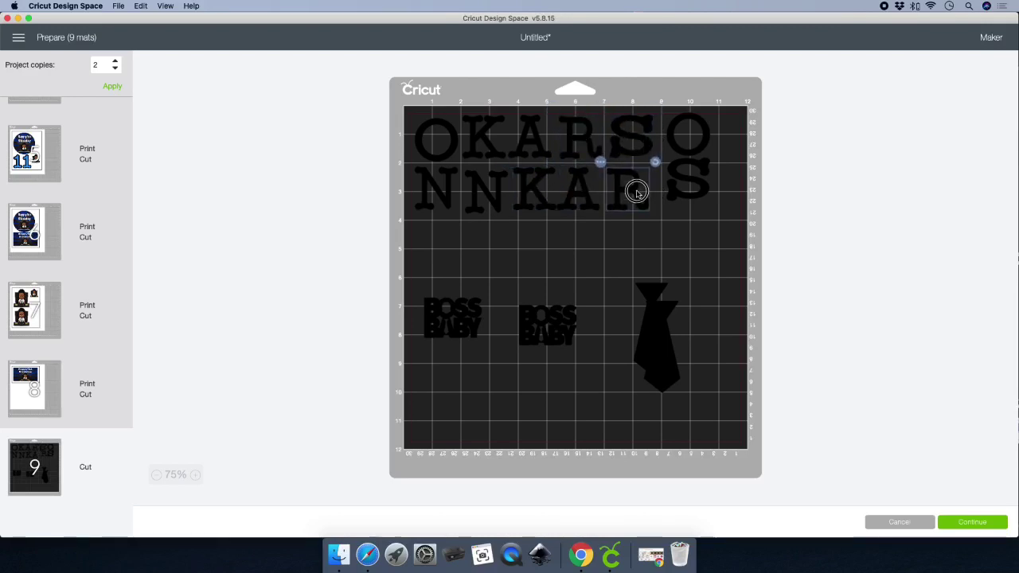
left_click_drag(694, 137, 684, 137)
left_click_drag(686, 176, 691, 183)
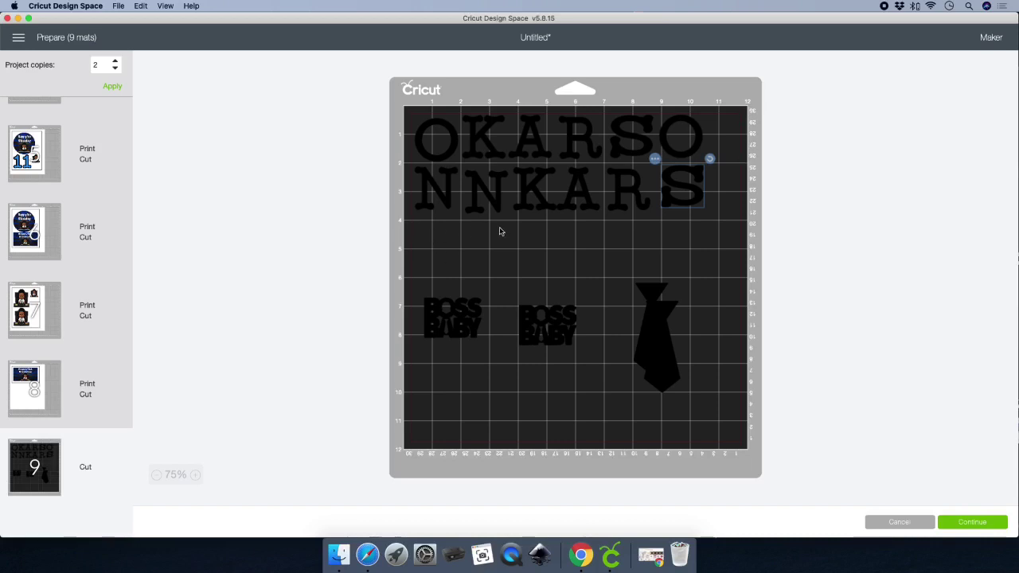
left_click_drag(396, 145, 726, 222)
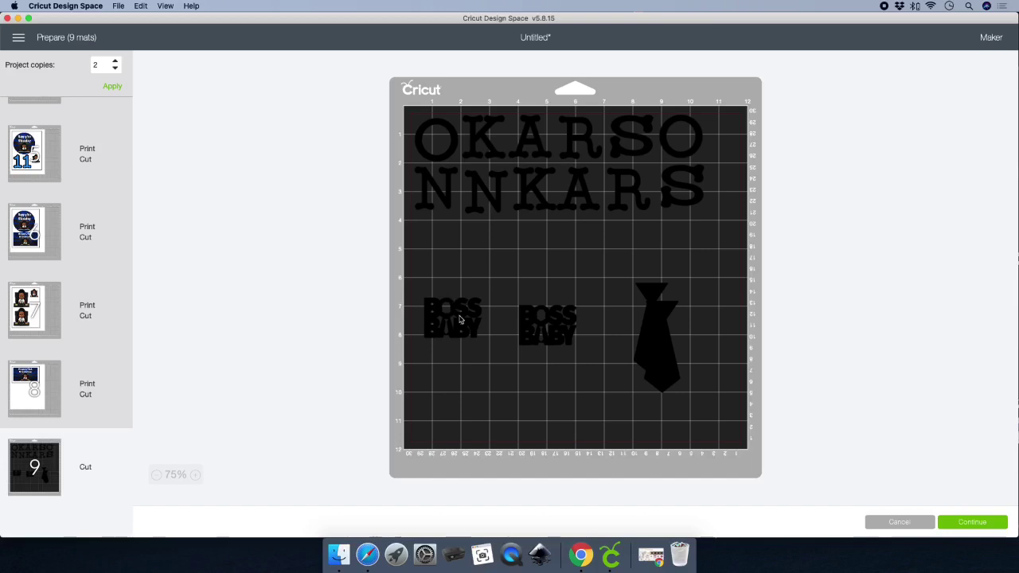
Move the two BOSS BABY pieces side by side just below the letter rows and hide the second one.
left_click_drag(459, 319, 448, 270)
left_click_drag(533, 319, 506, 274)
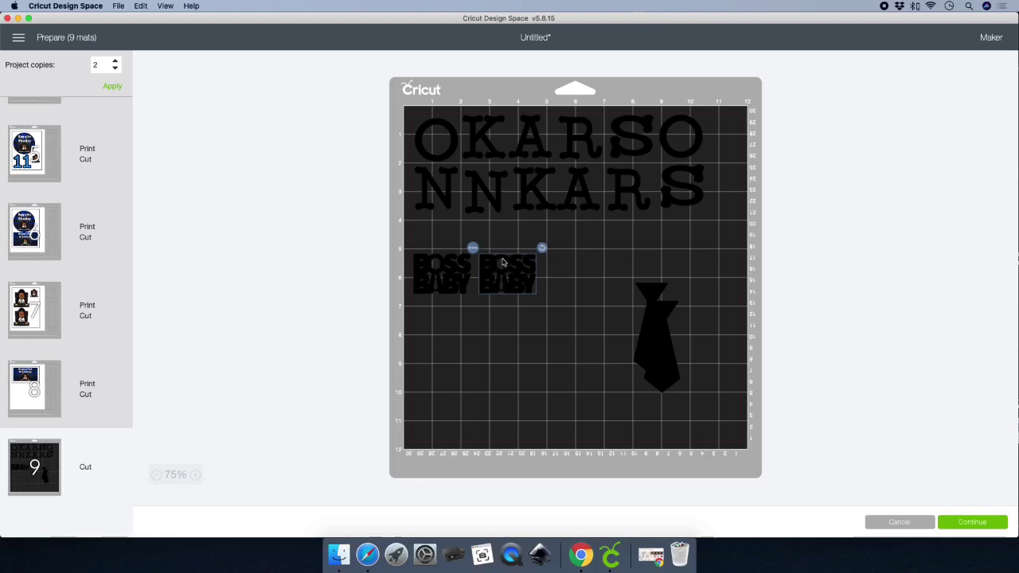
left_click(473, 249)
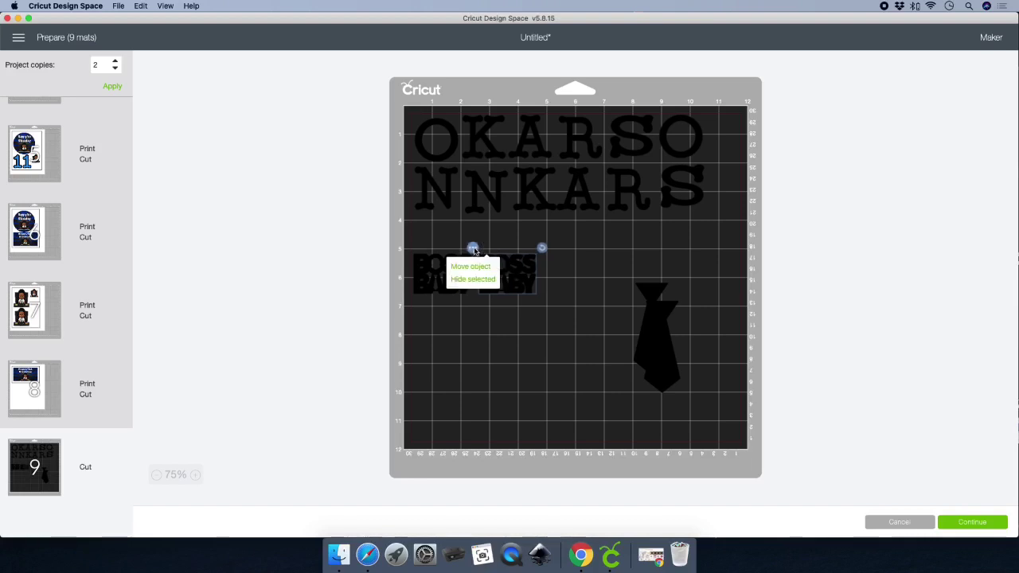
left_click(472, 282)
Place one tie next to the remaining BOSS BABY piece and hide the other tie from the mat.
left_click_drag(645, 359, 502, 323)
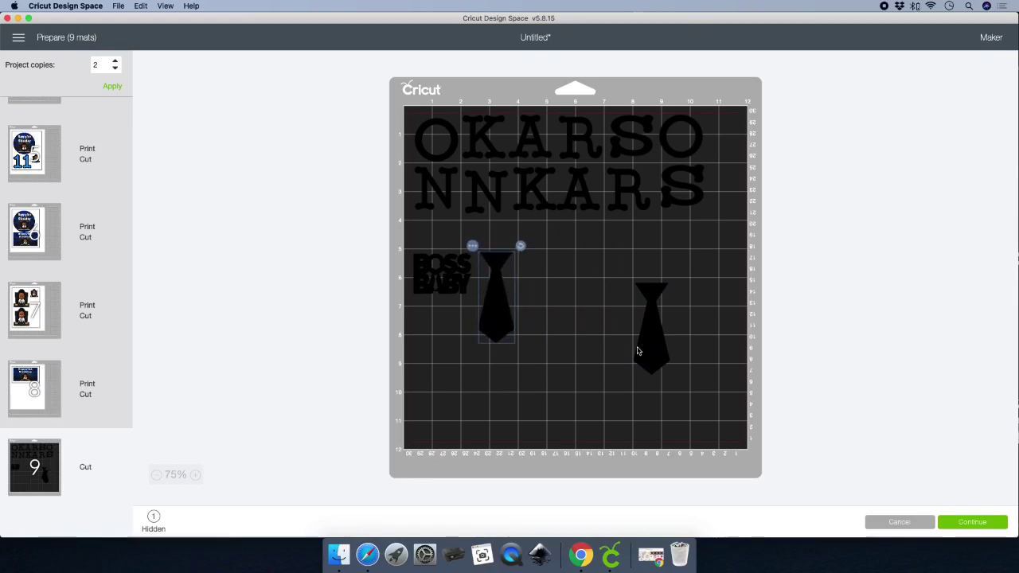
left_click_drag(650, 356, 641, 348)
left_click(620, 273)
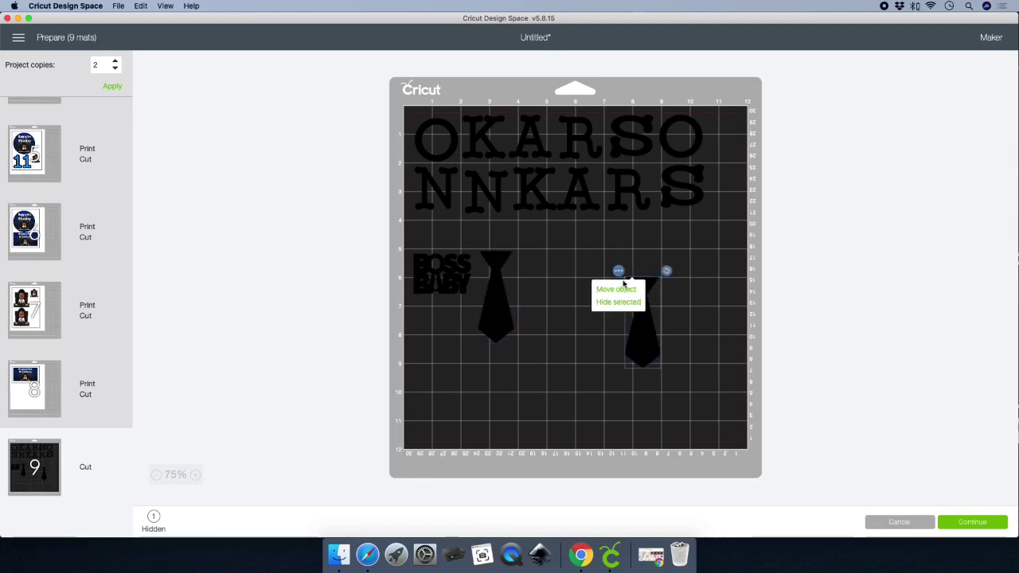
left_click(620, 303)
Rotate the remaining tie to lie horizontally and fit it close beside the BOSS BABY piece.
left_click(512, 313)
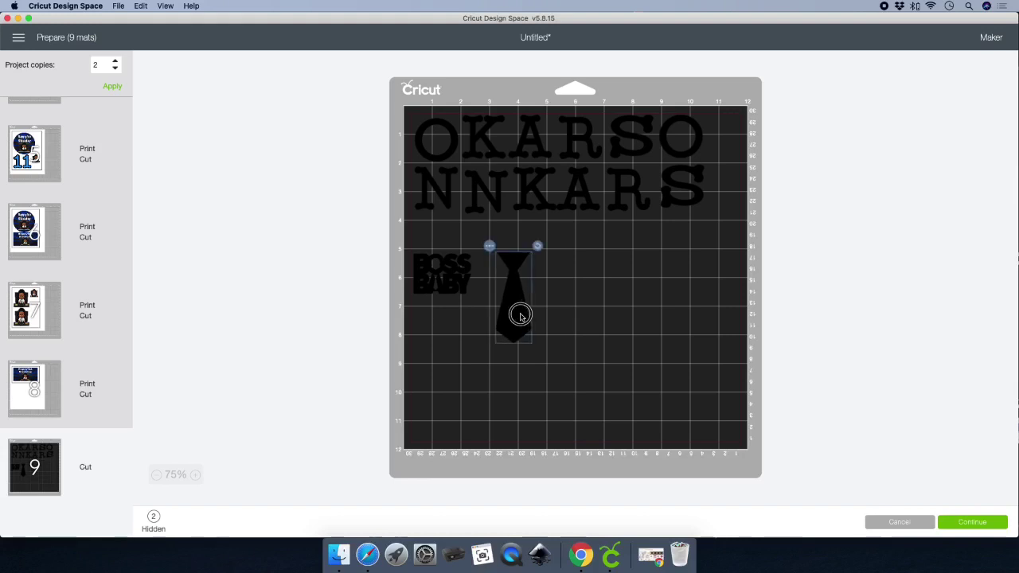
left_click_drag(536, 242, 594, 339)
left_click_drag(542, 311, 544, 276)
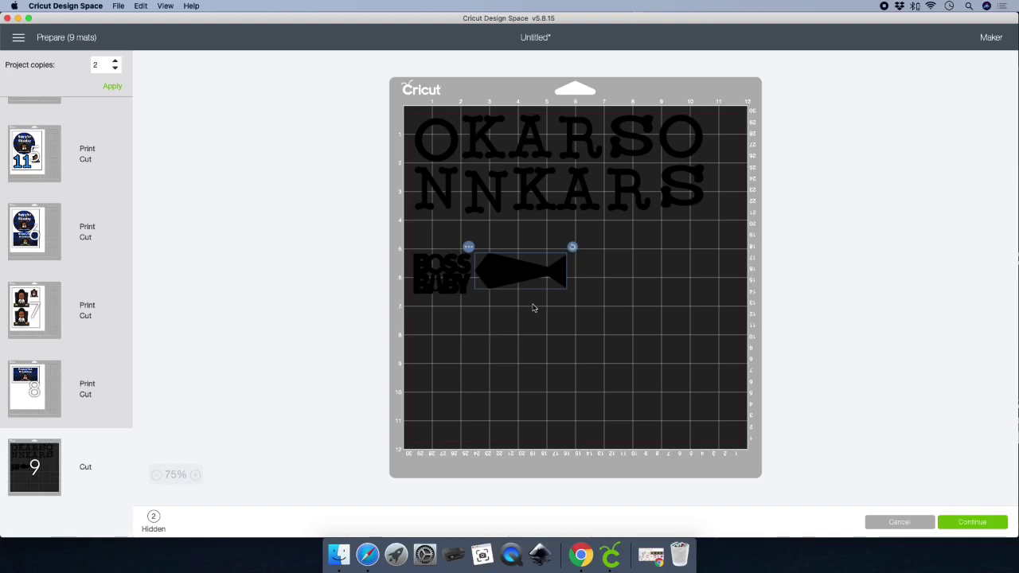
left_click(480, 323)
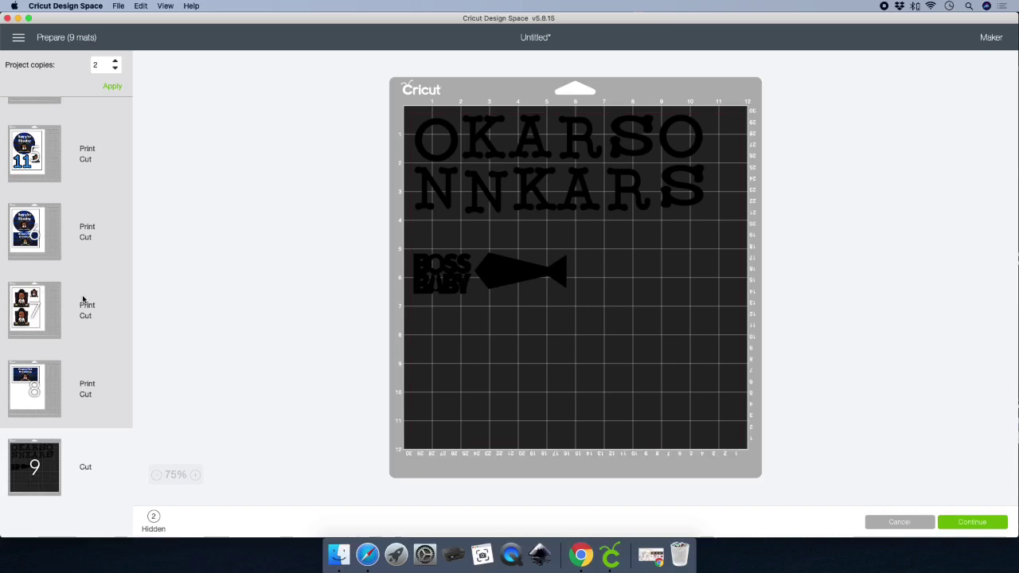
Go back to mat 1 and continue from mat preparation to the Make stage.
scroll(83, 299, "up", 5)
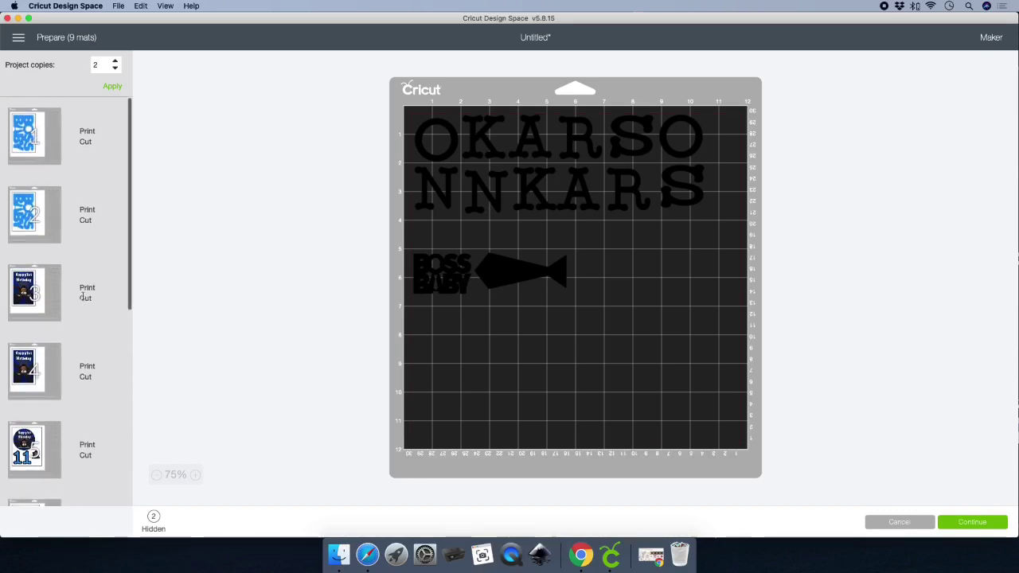
left_click(109, 152)
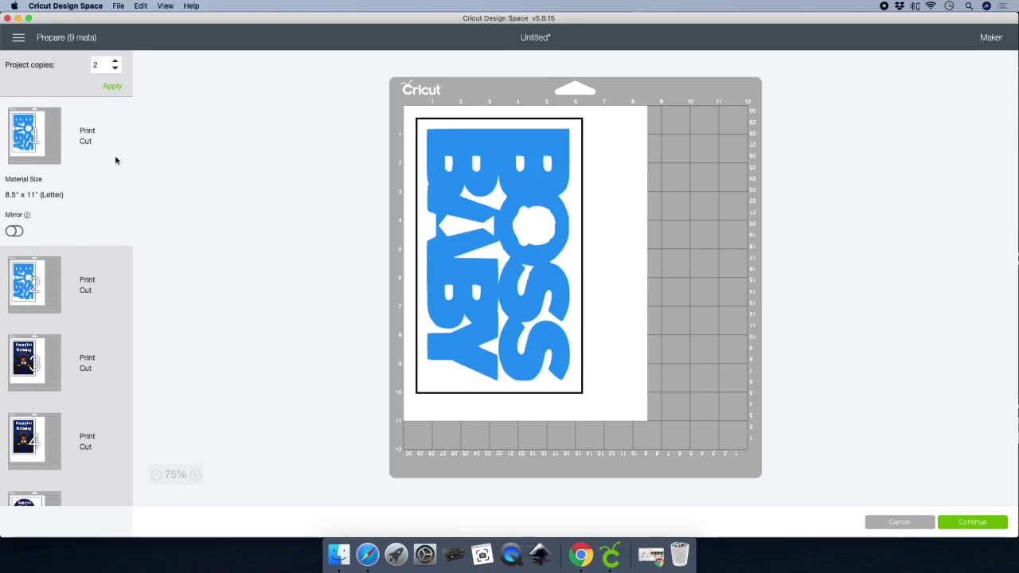
left_click(1000, 524)
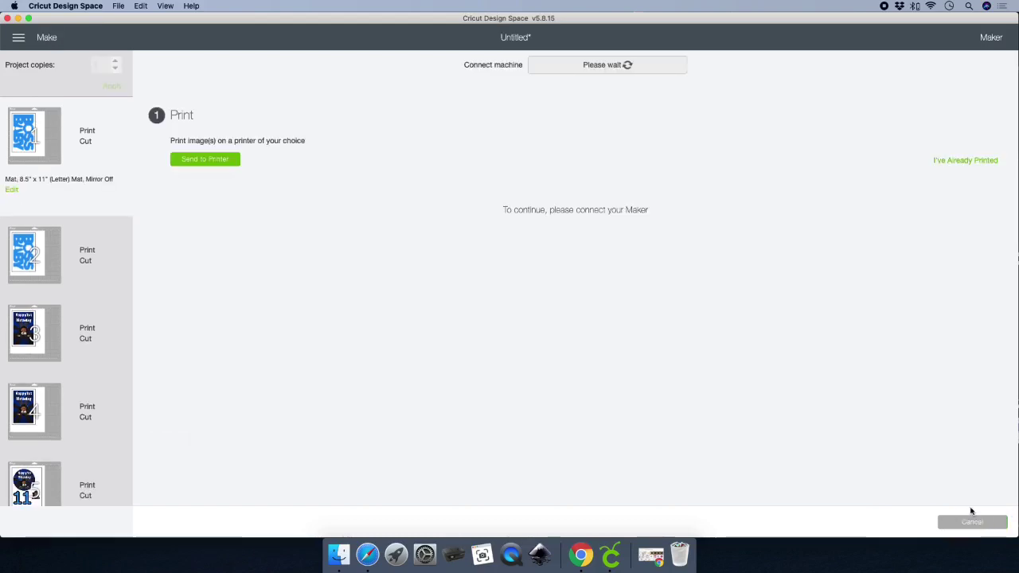
Open the print setup for mat 1, choose the HP OfficeJet 3830 series printer, and close the setup without printing.
left_click(218, 162)
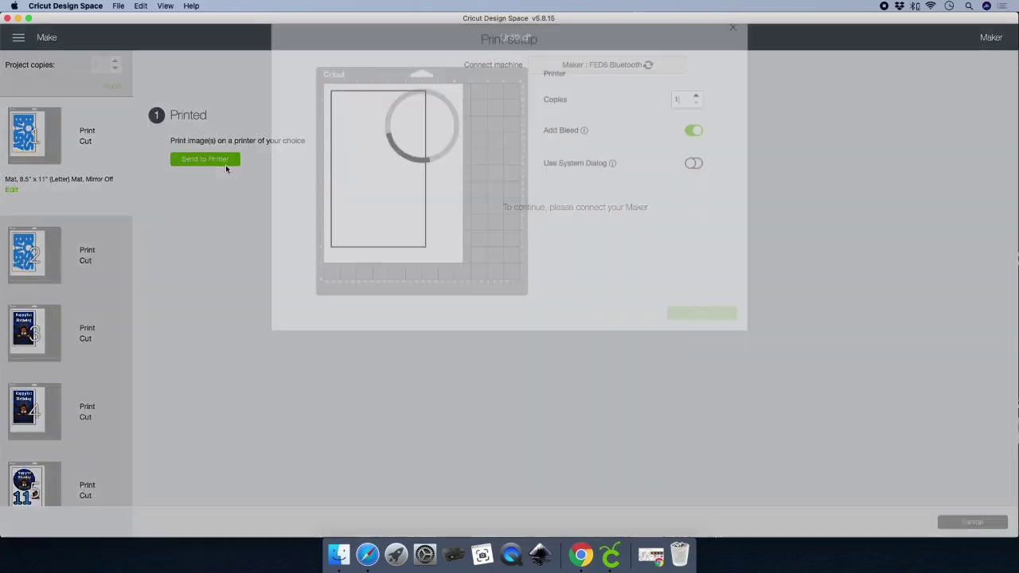
left_click(600, 121)
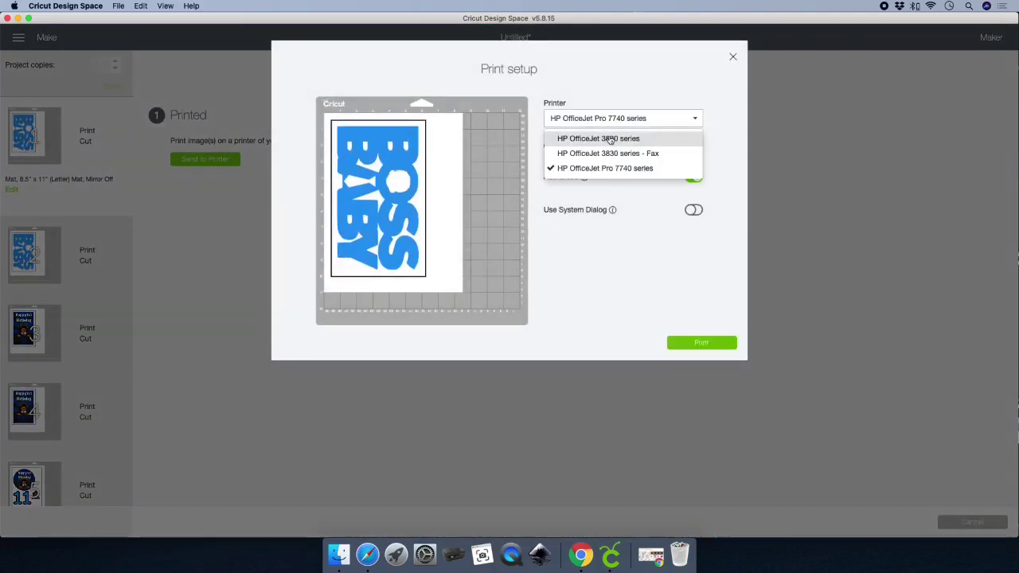
left_click(610, 136)
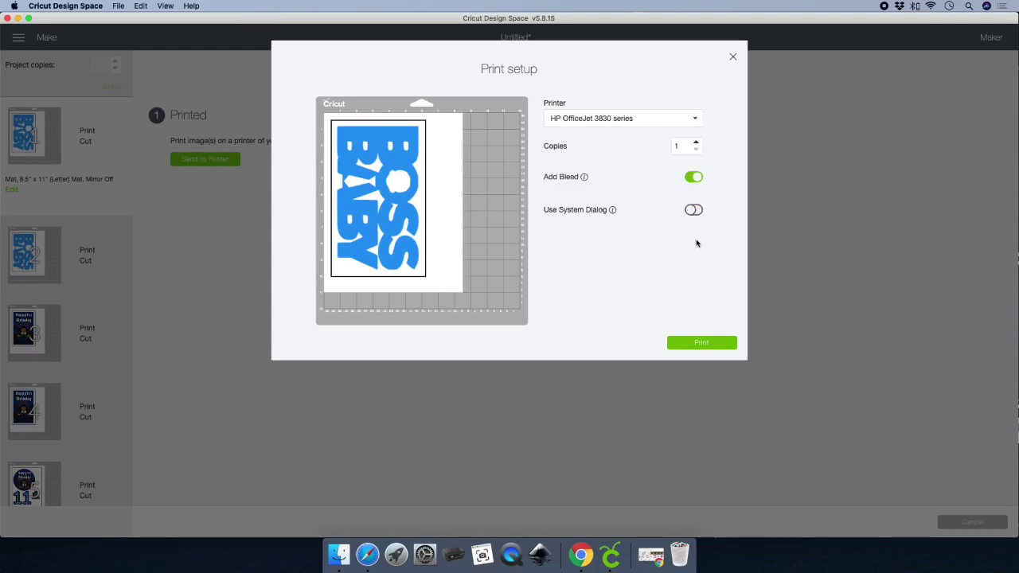
left_click(731, 59)
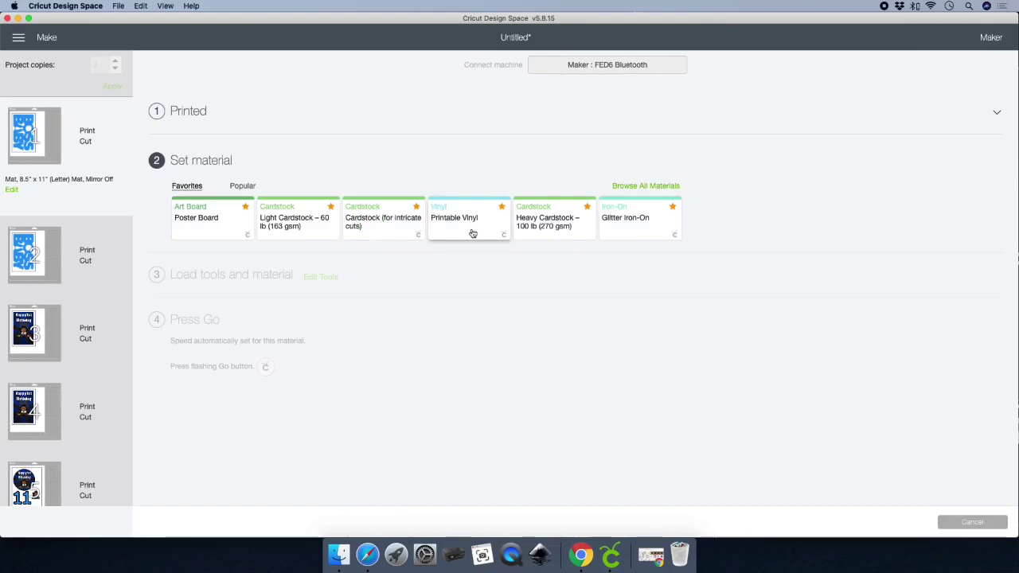
Set the material for mat 1 to Printable Vinyl and turn on Fast Mode.
left_click(478, 216)
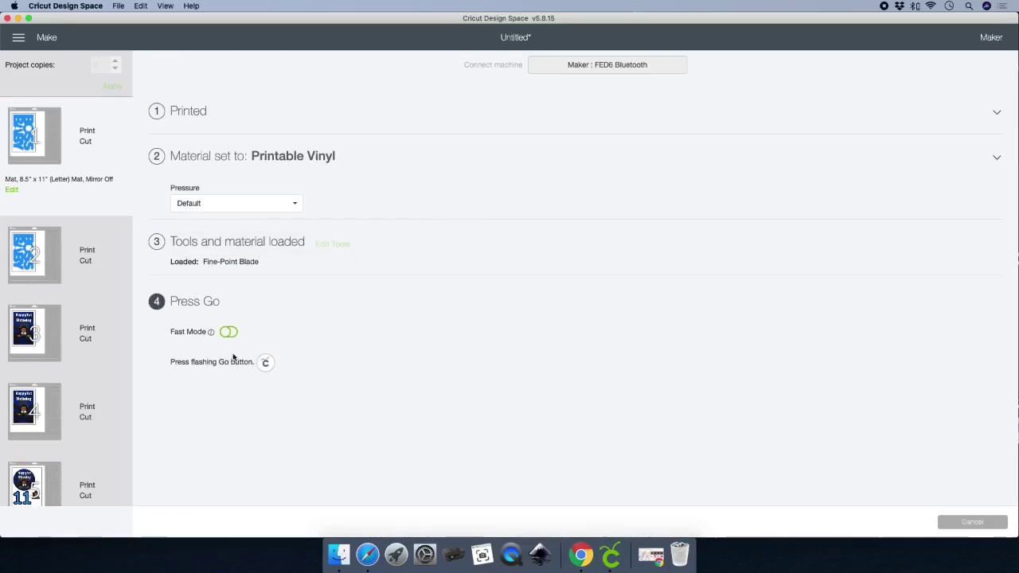
left_click(230, 333)
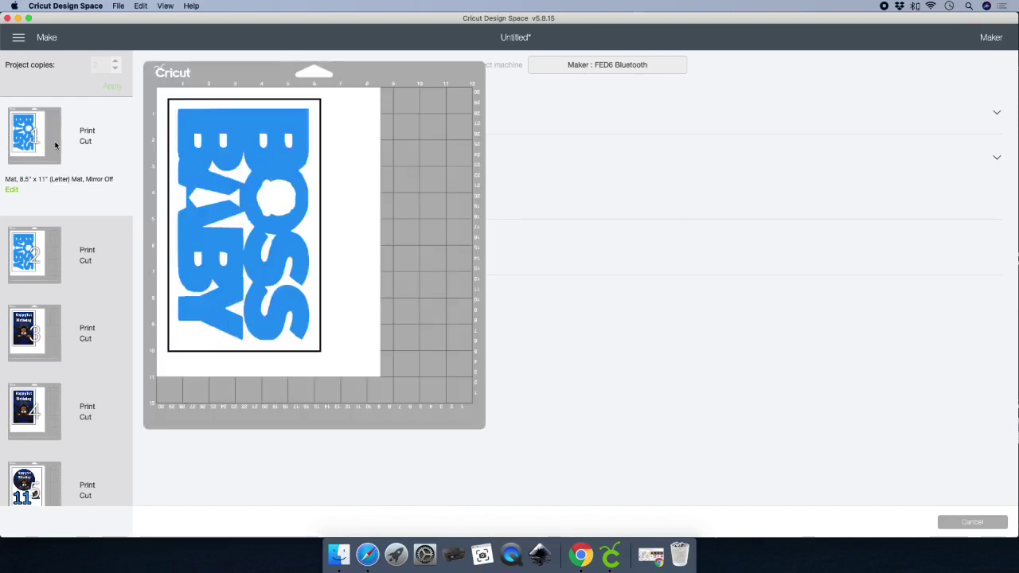
mouse_move(28, 141)
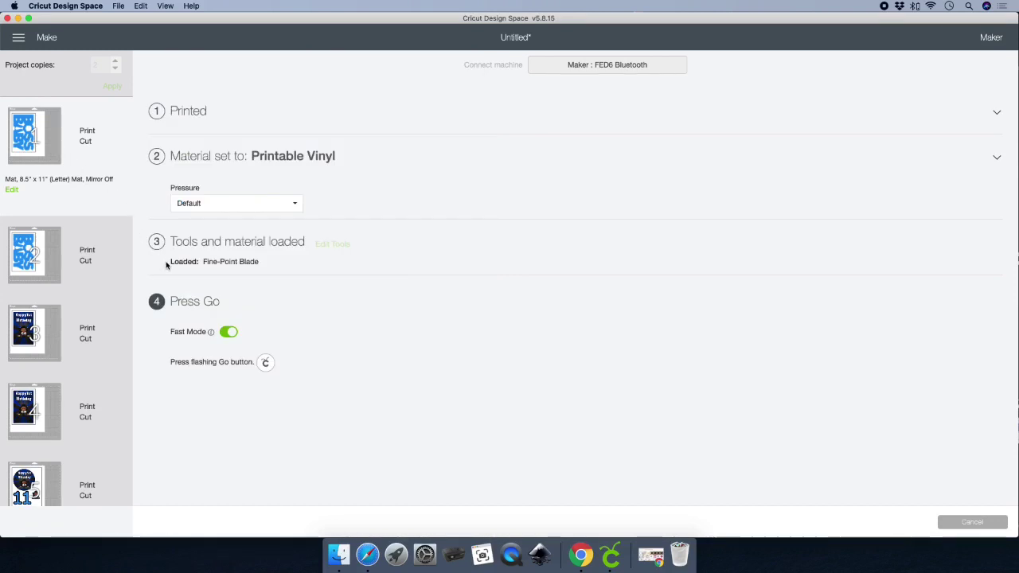
Open the print setup for mat 3, choose the HP OfficeJet 3830 series printer, and close the setup without printing.
scroll(101, 292, "down", 3)
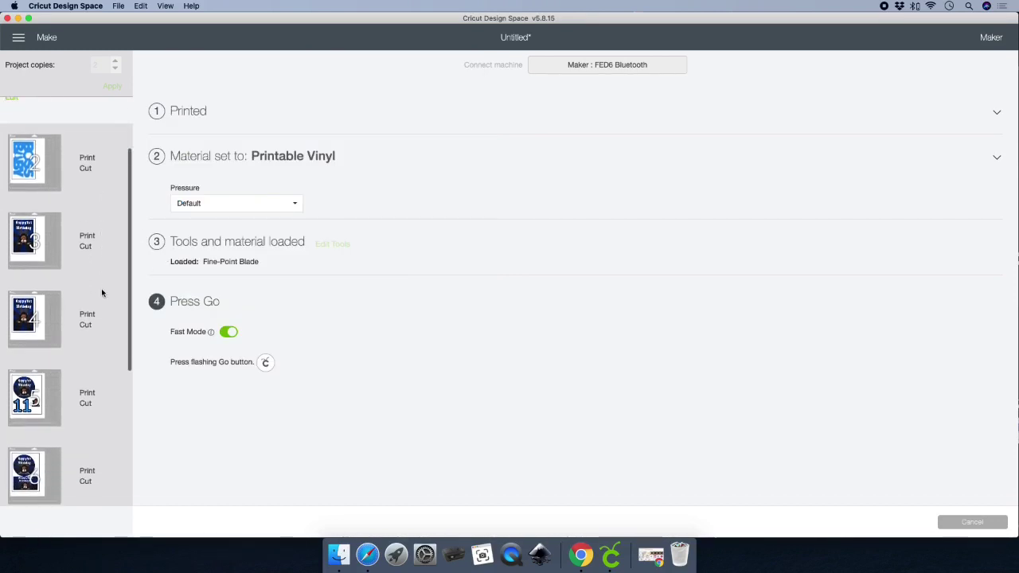
left_click(84, 216)
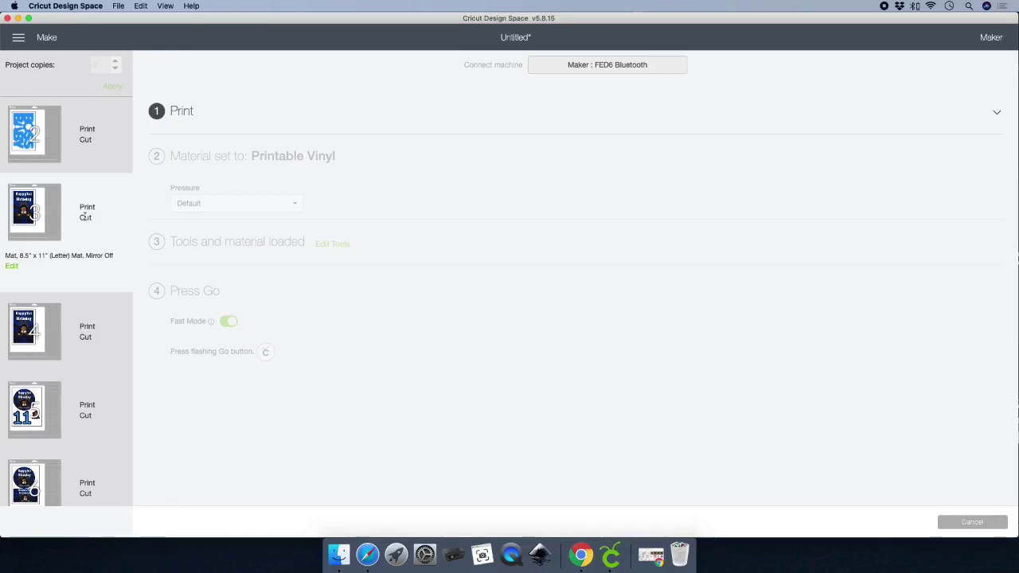
left_click(189, 115)
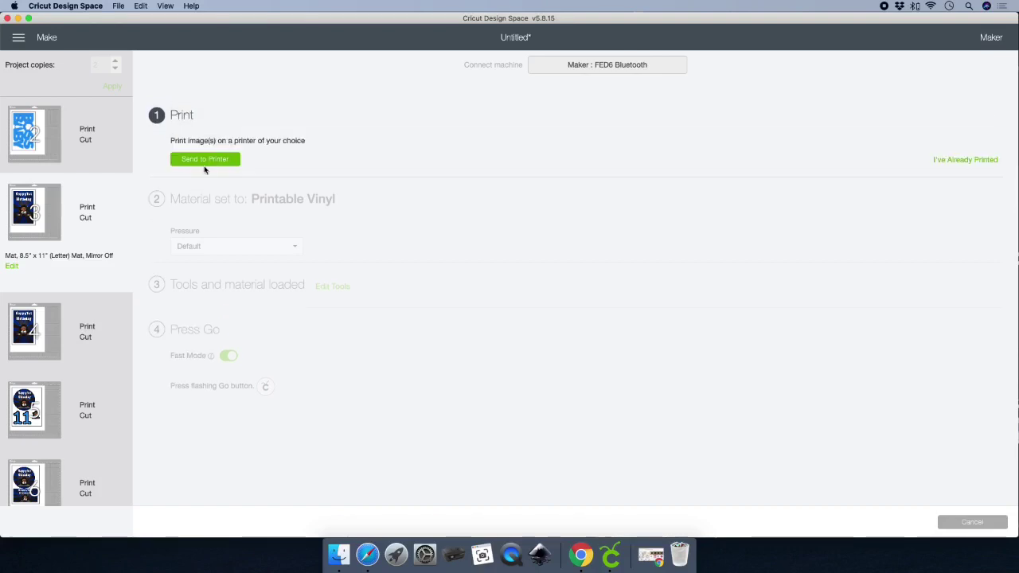
left_click(211, 160)
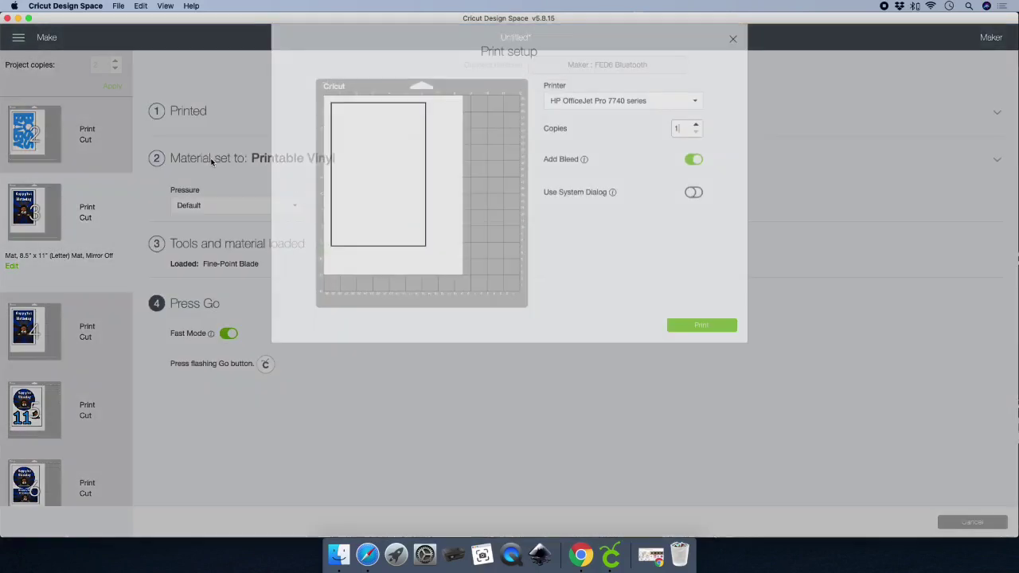
left_click(642, 121)
left_click(639, 139)
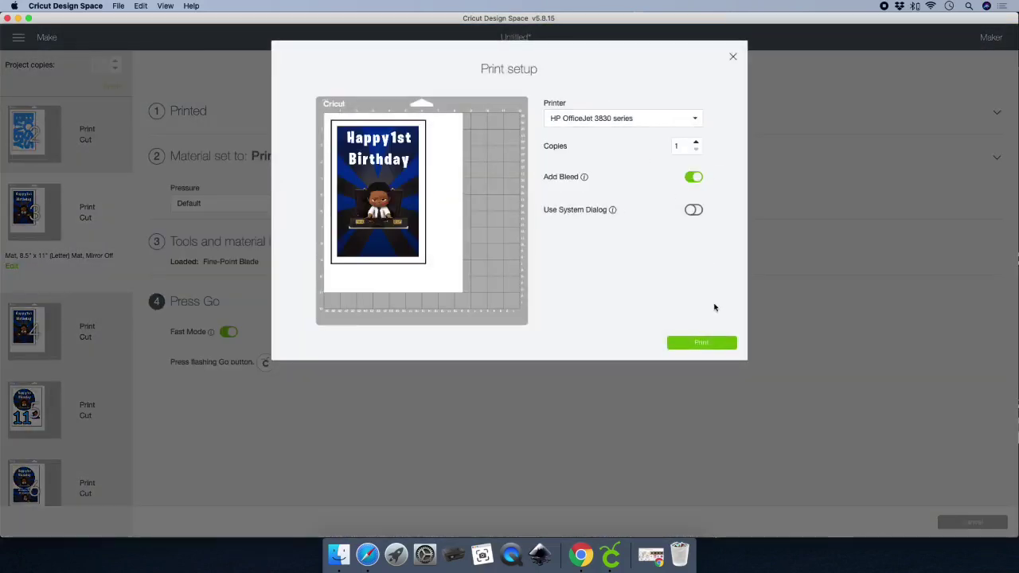
left_click(732, 56)
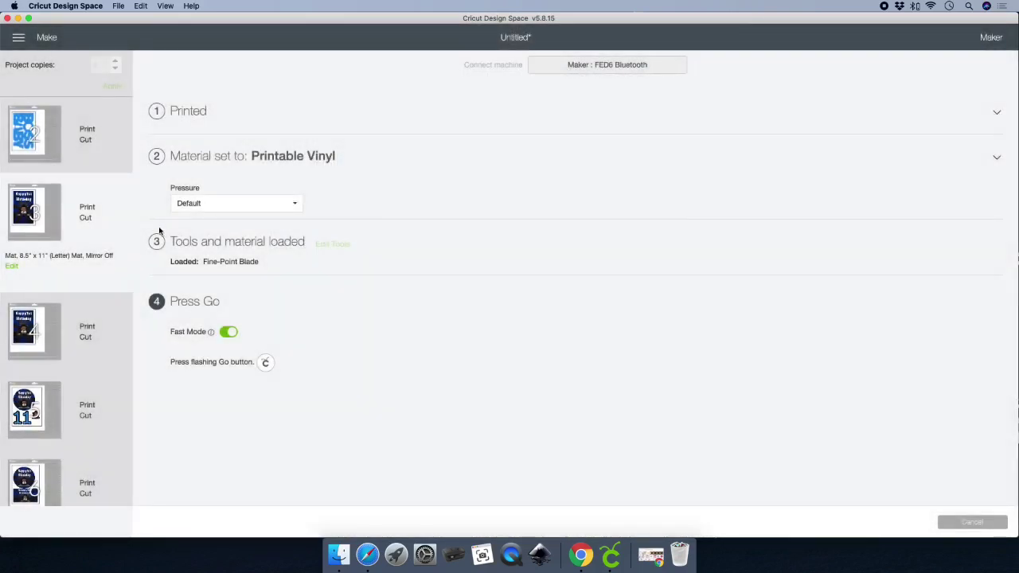
Review the remaining print-and-cut mats, previewing the Happy 1st Birthday layouts on mats 3 and 8 and selecting mat 5.
mouse_move(43, 229)
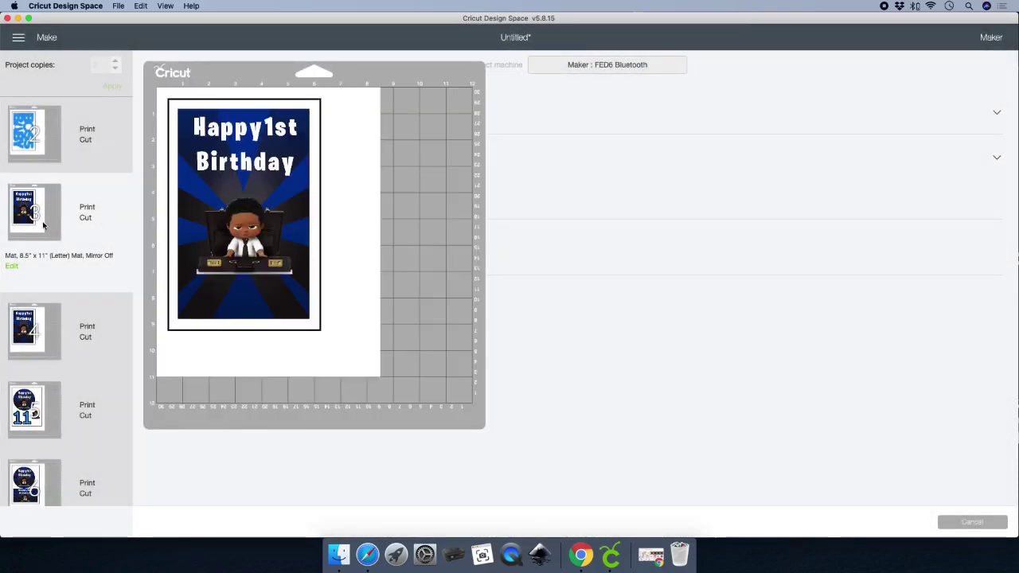
scroll(68, 242, "down", 3)
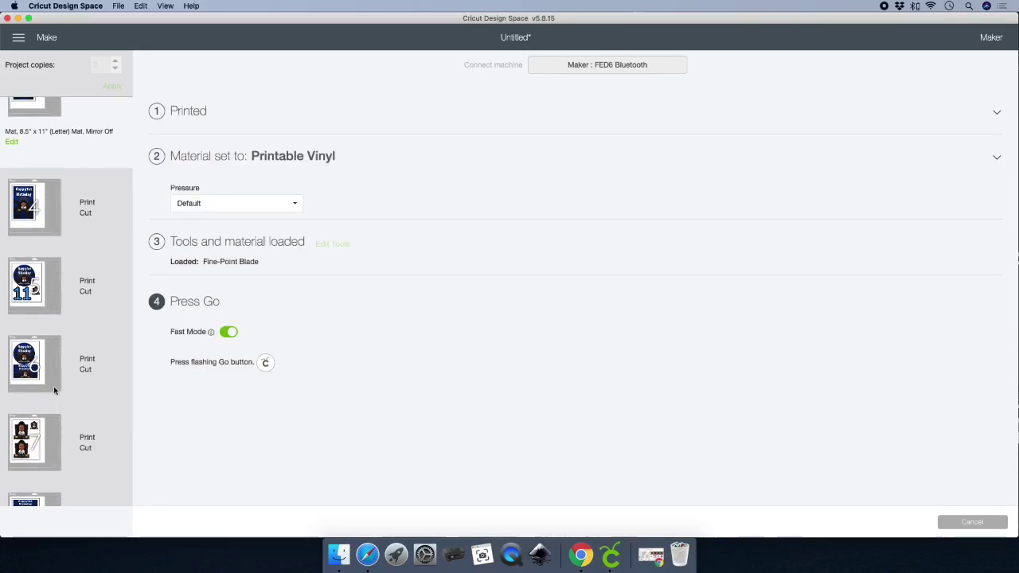
mouse_move(55, 389)
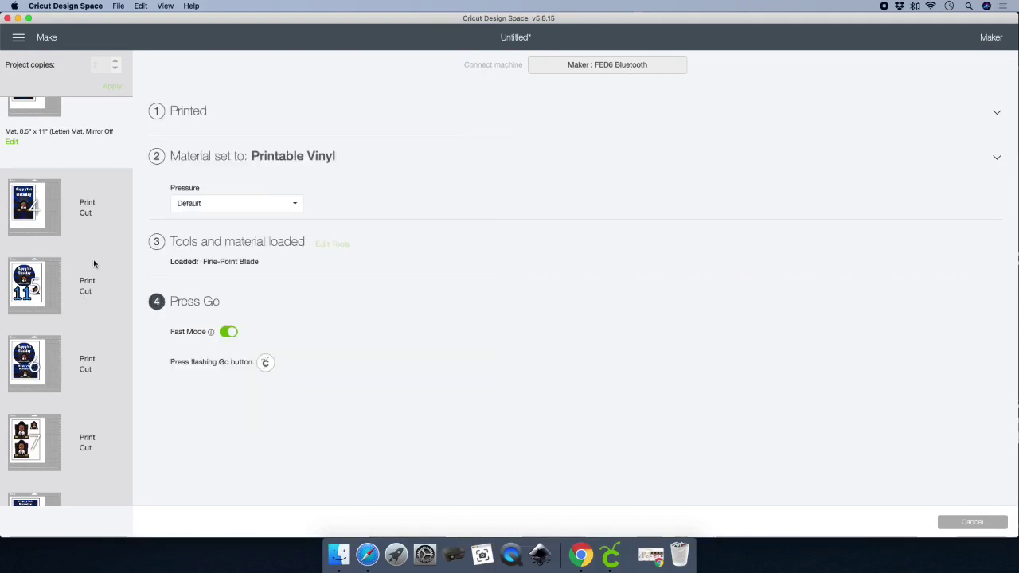
left_click(79, 286)
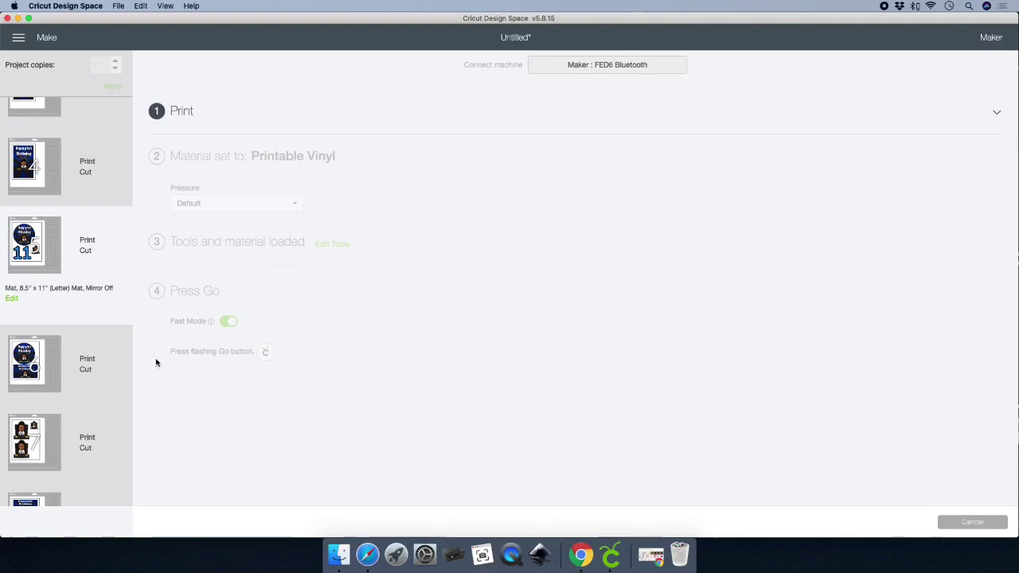
scroll(51, 256, "down", 3)
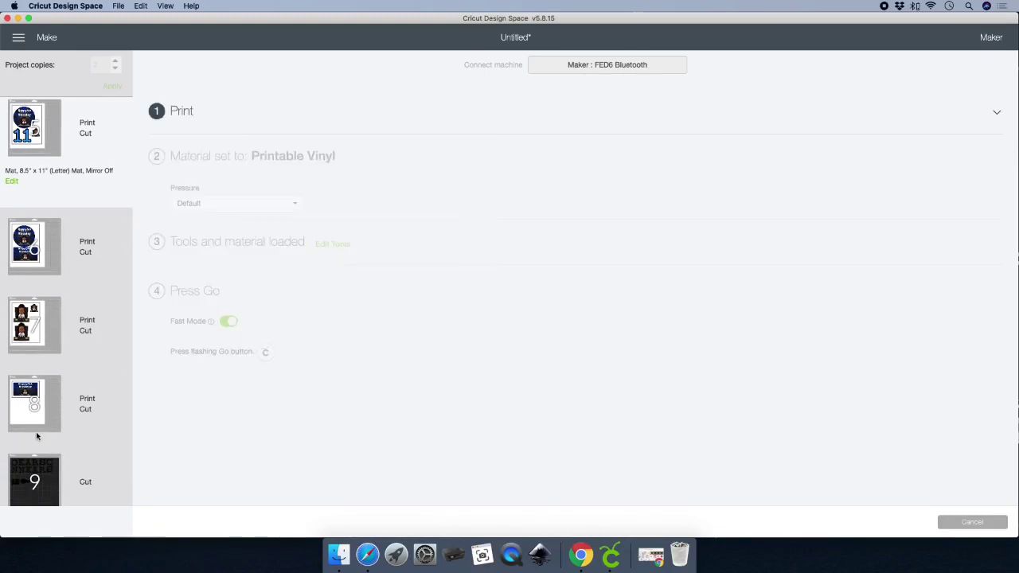
left_click(29, 402)
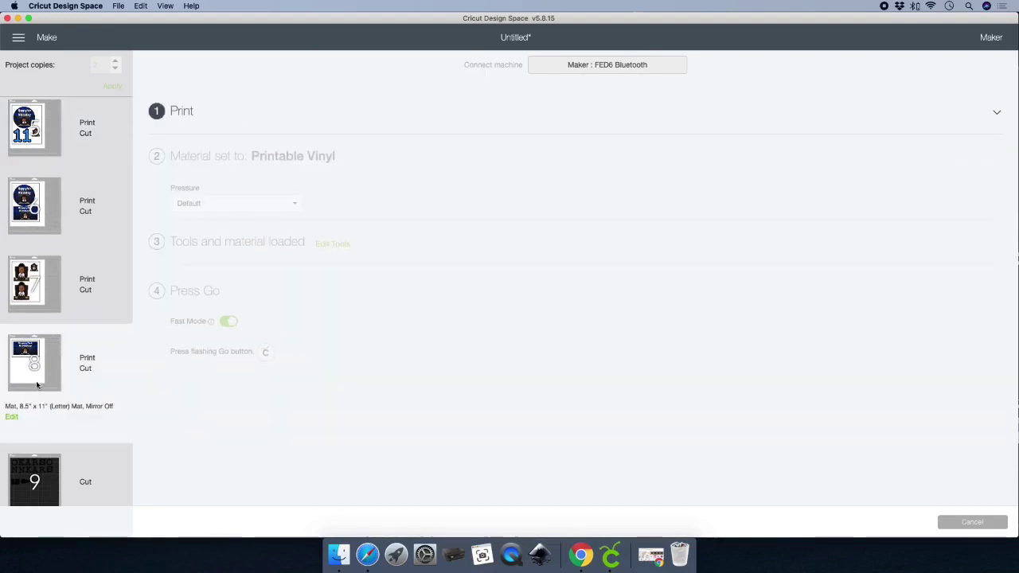
mouse_move(30, 352)
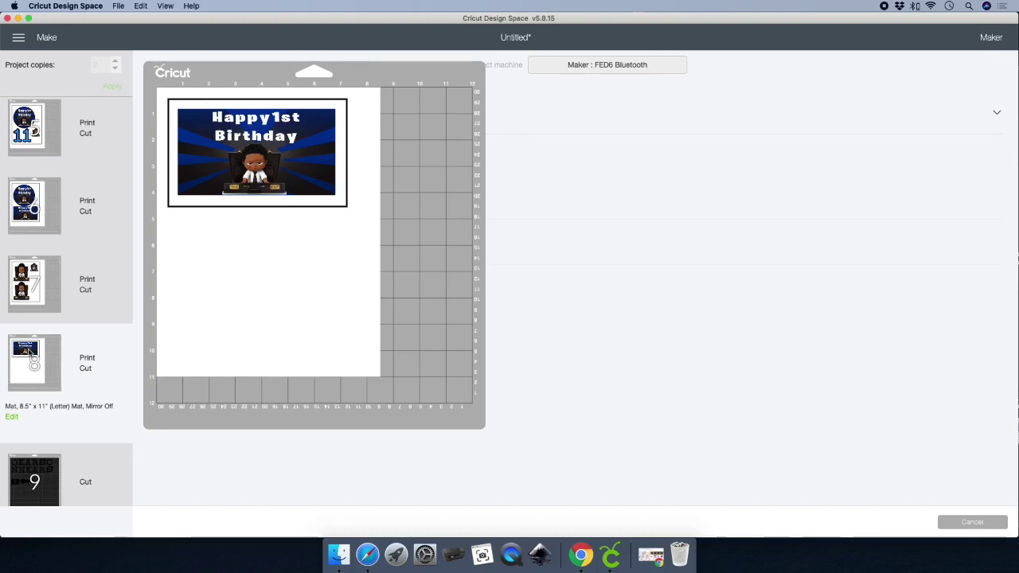
scroll(29, 352, "down", 1)
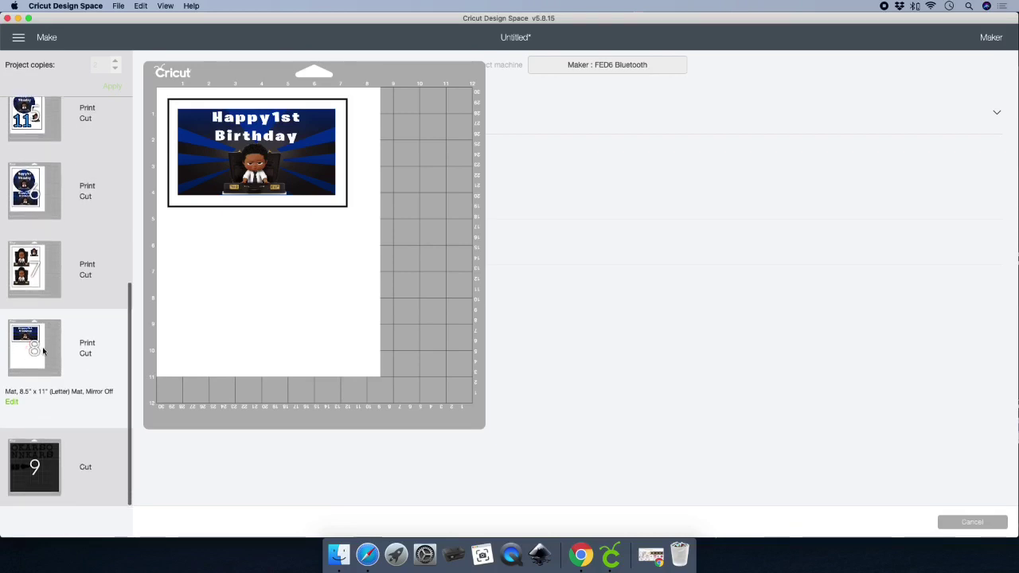